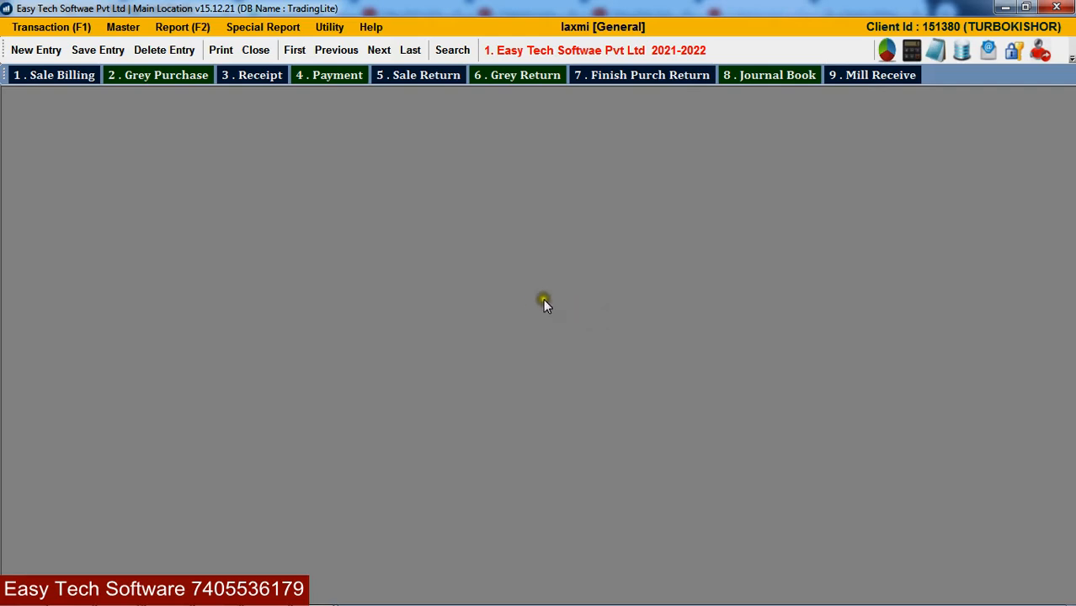
- Open Sale Billing from the Transaction menu, close it, then reopen it with shortcut key 1
left_click(35, 29)
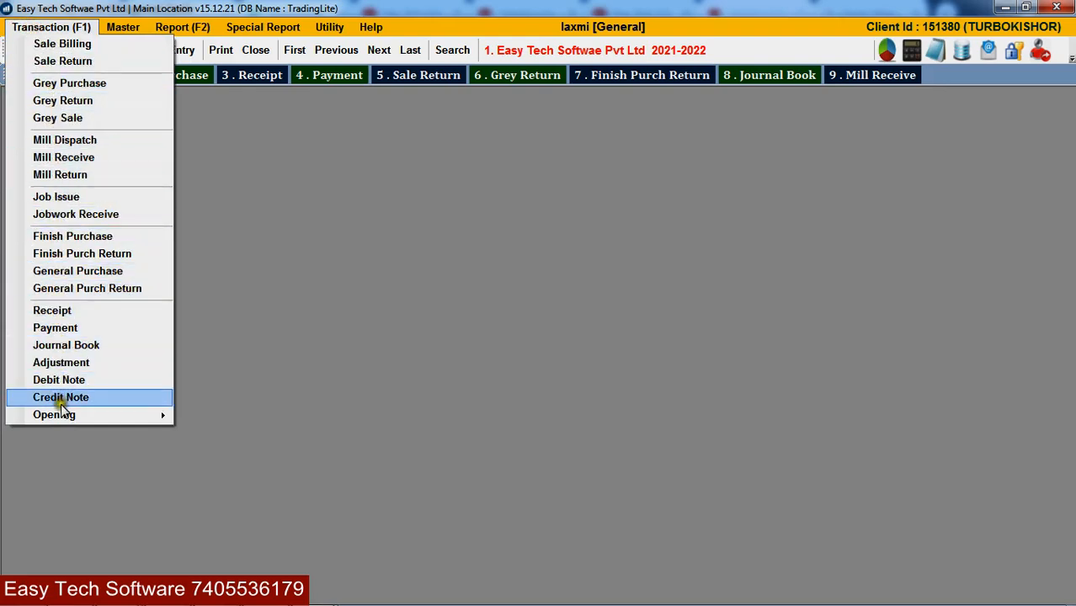
left_click(76, 42)
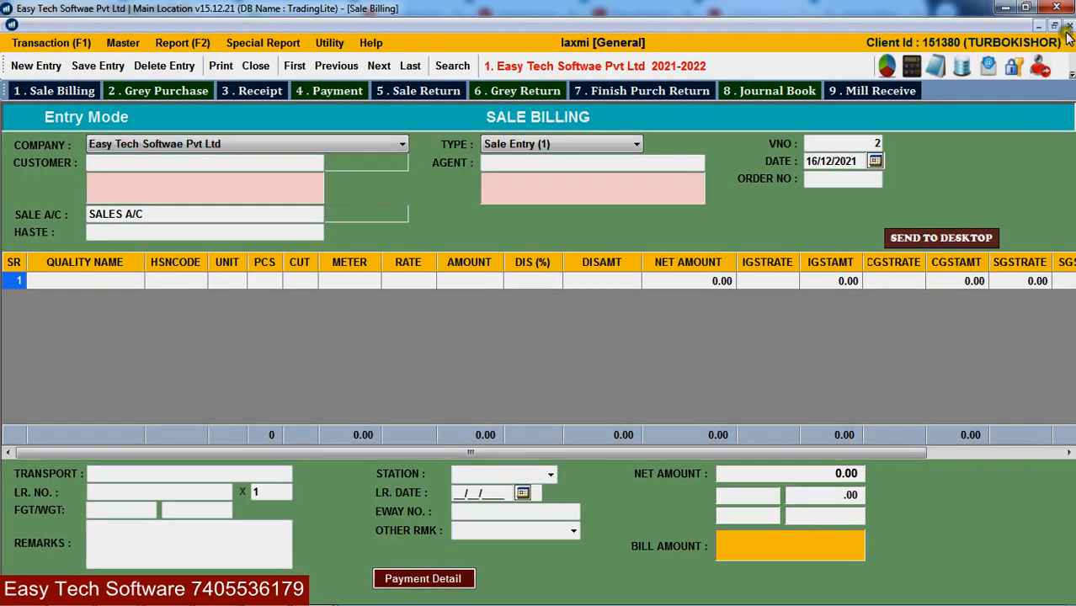
left_click(1067, 26)
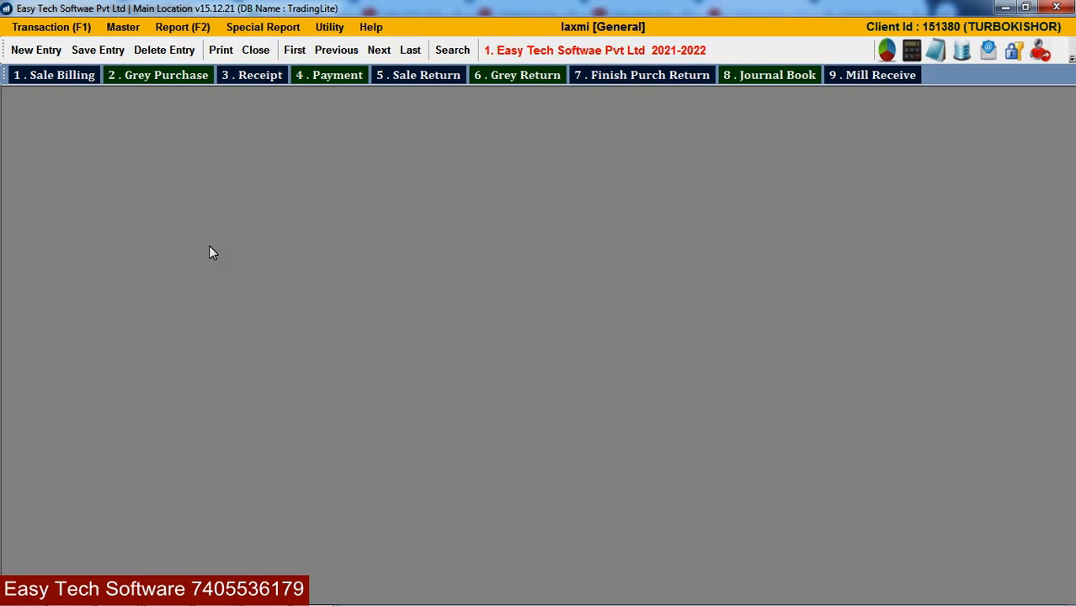
key("1")
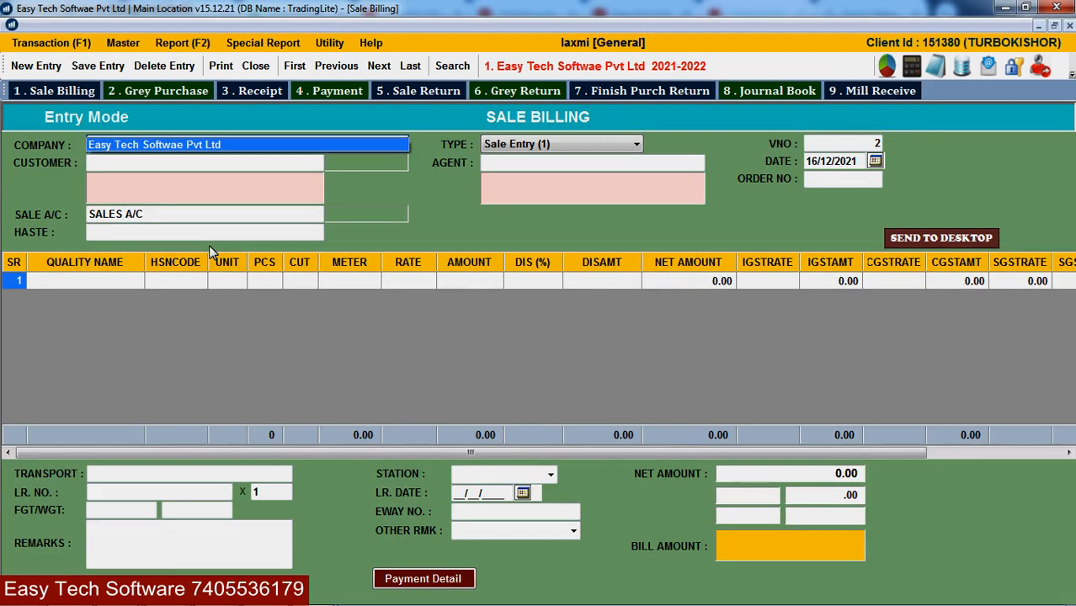
- Load saved sale bill 1 for viewing without editing, then start a new entry for bill 2
key("Return")
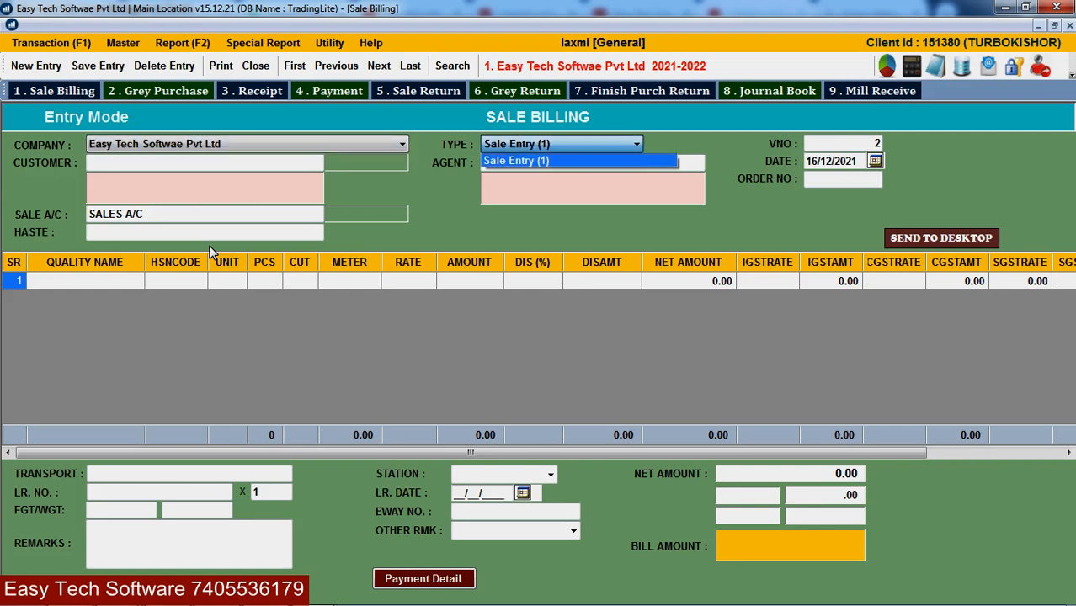
key("Return")
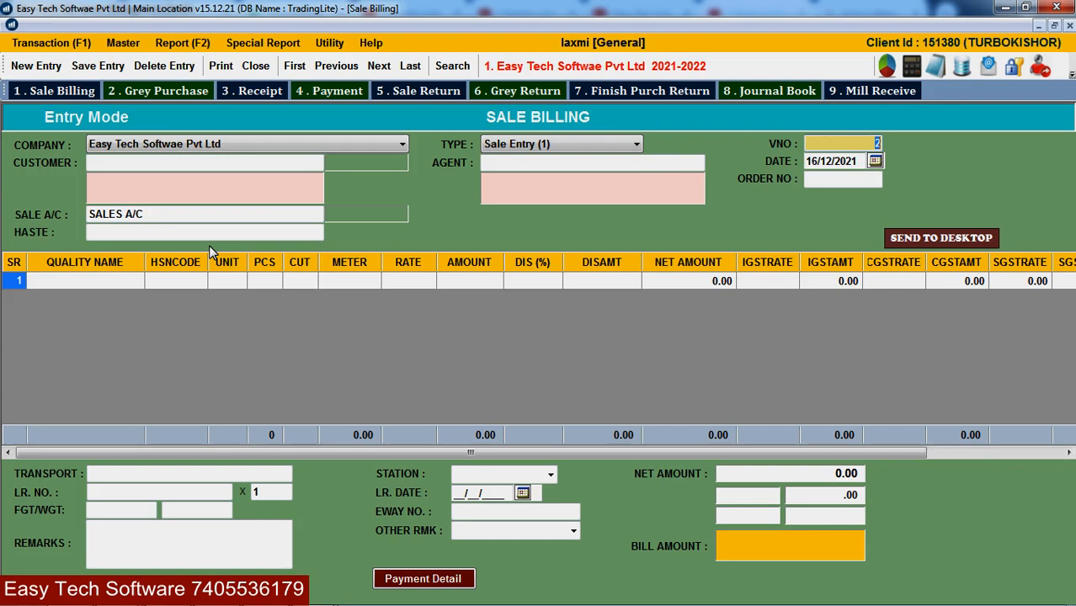
type("1")
key("Return")
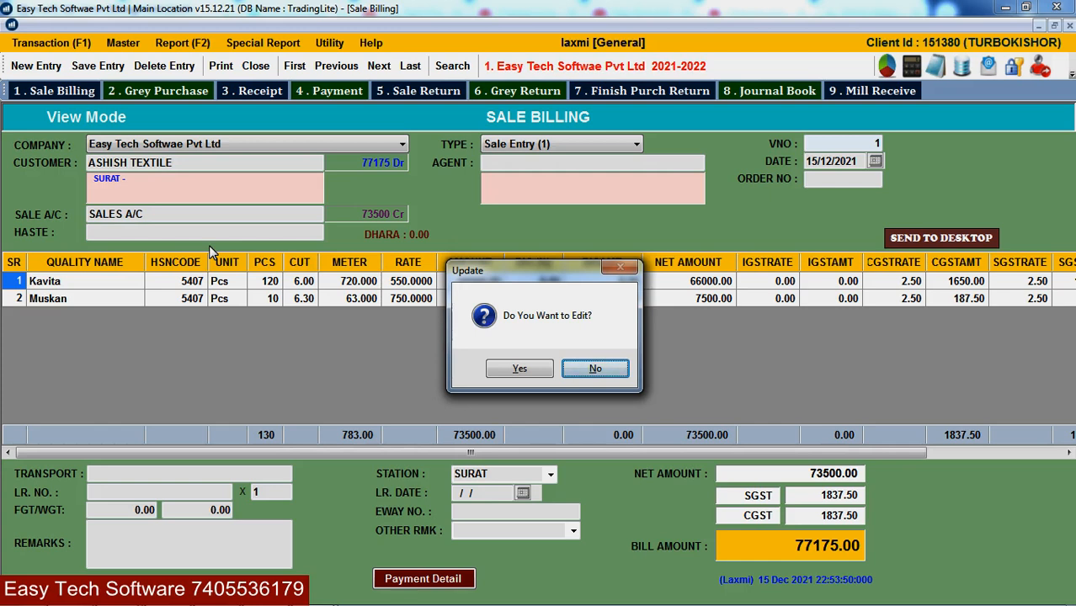
key("Return")
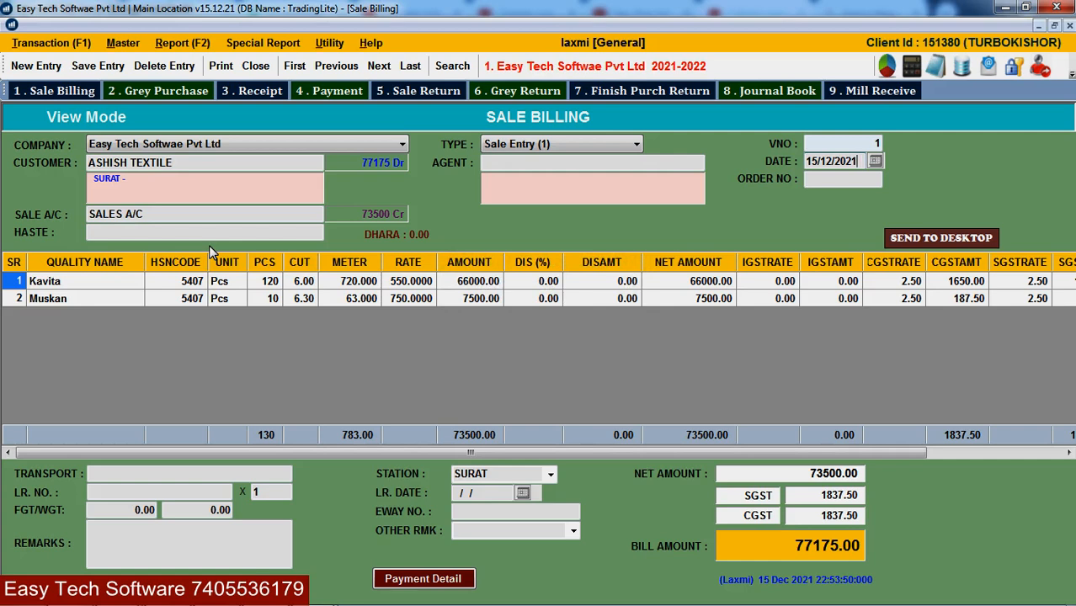
key("ctrl+n")
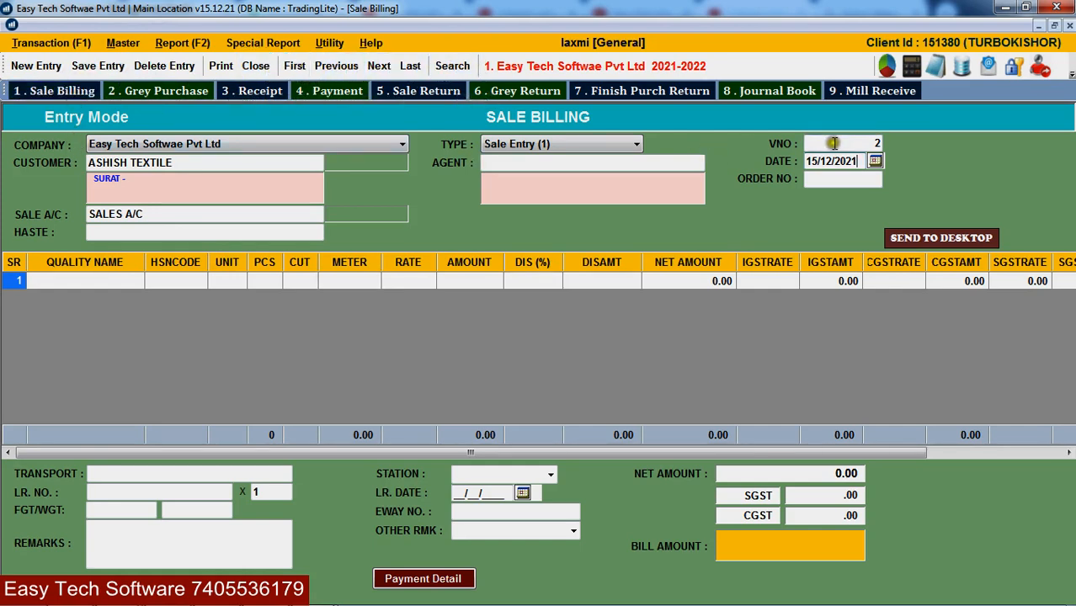
- Pick Ashish Textile as the customer by typing ASH
key("Return")
key("Return")
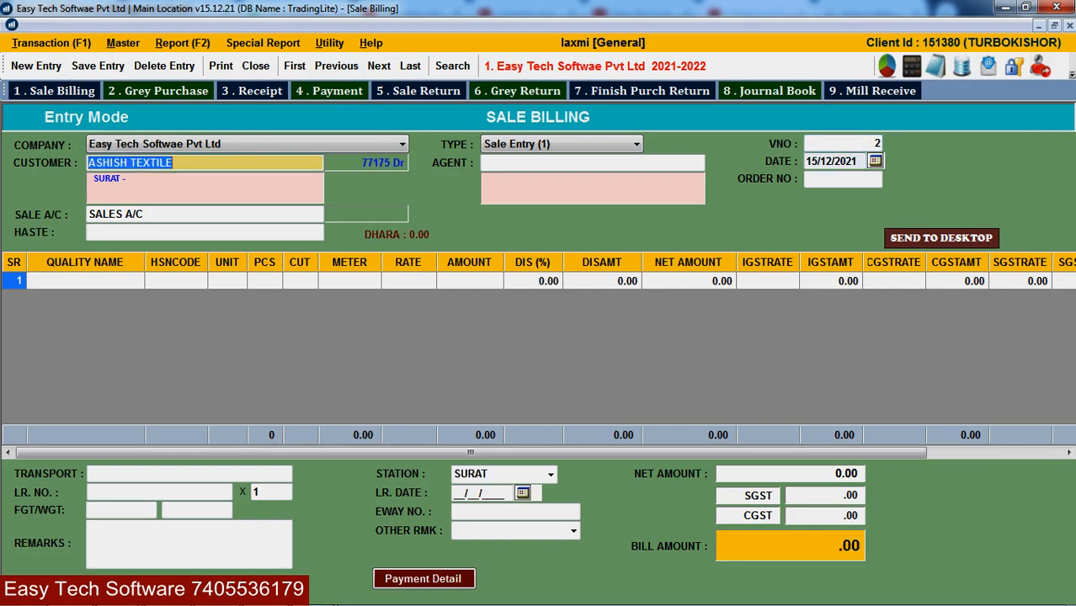
key("BackSpace")
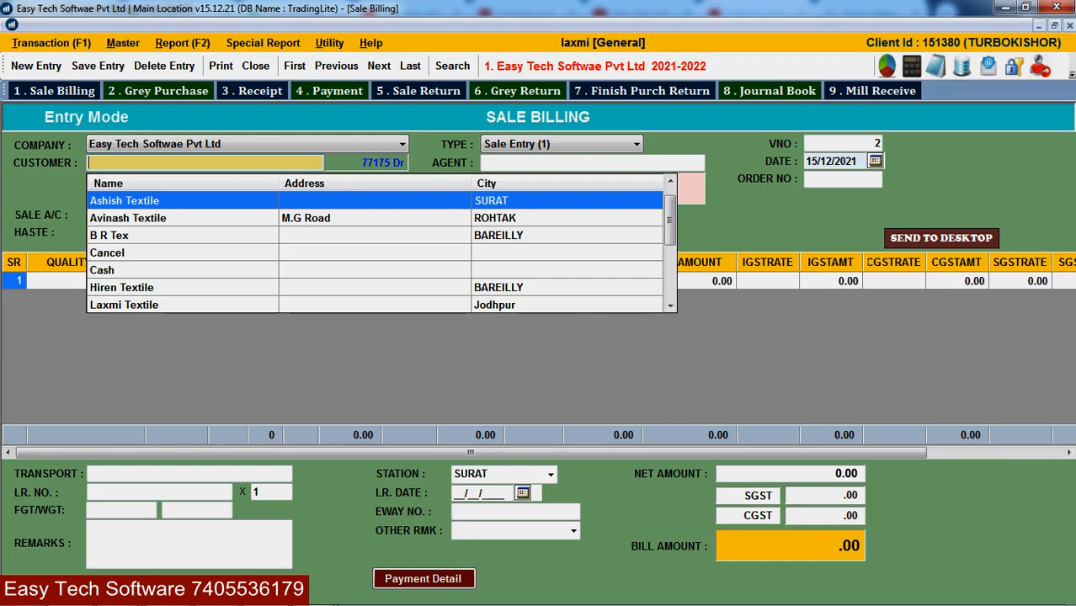
type("ASH")
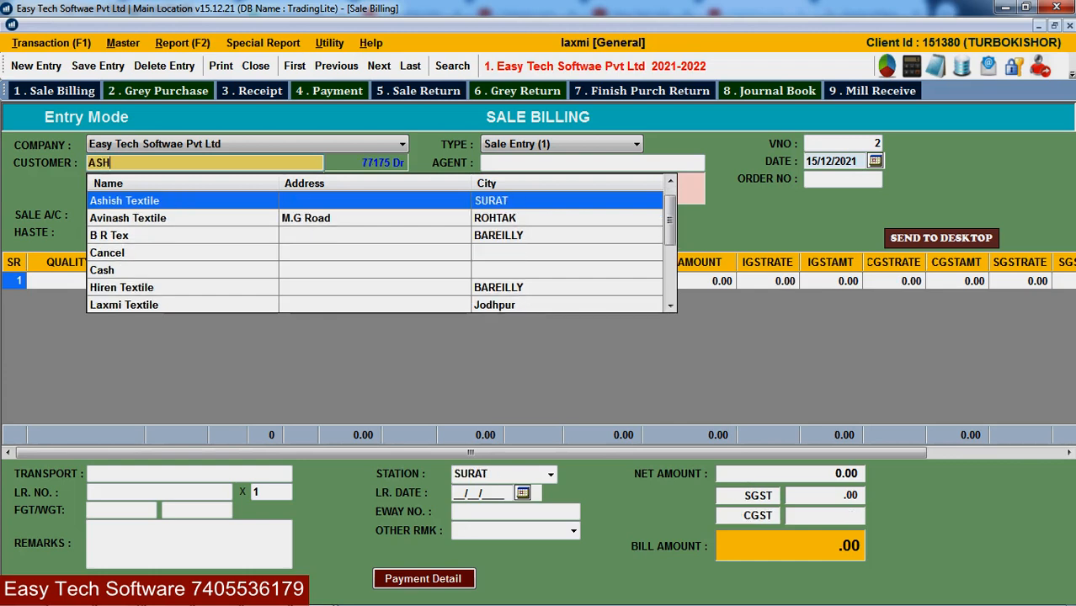
key("Return")
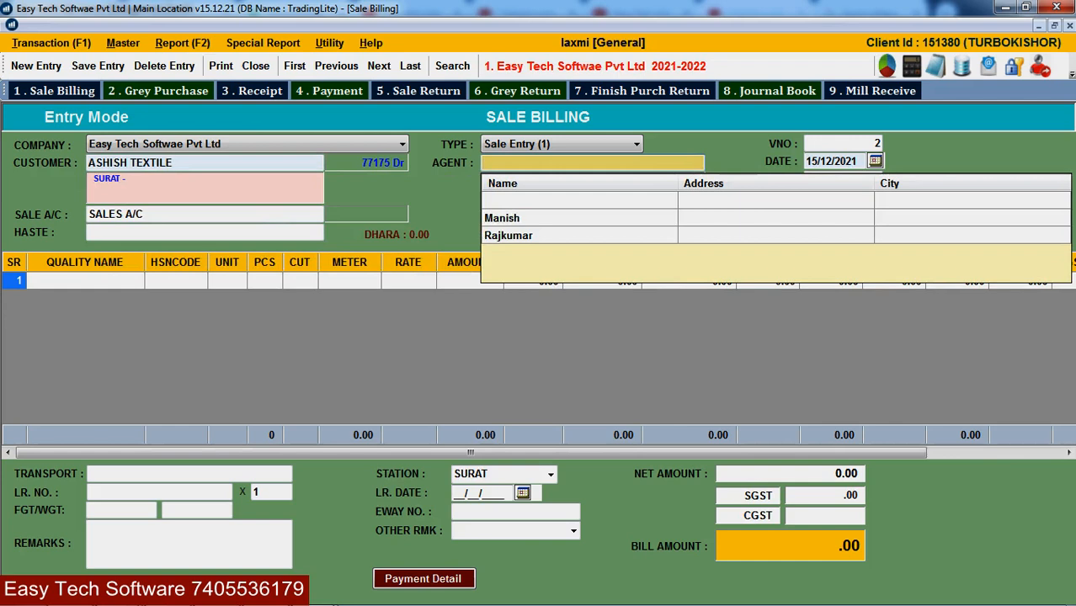
- Replace the customer with a new name that isn't in the accounts list
key("shift+Tab")
key("BackSpace")
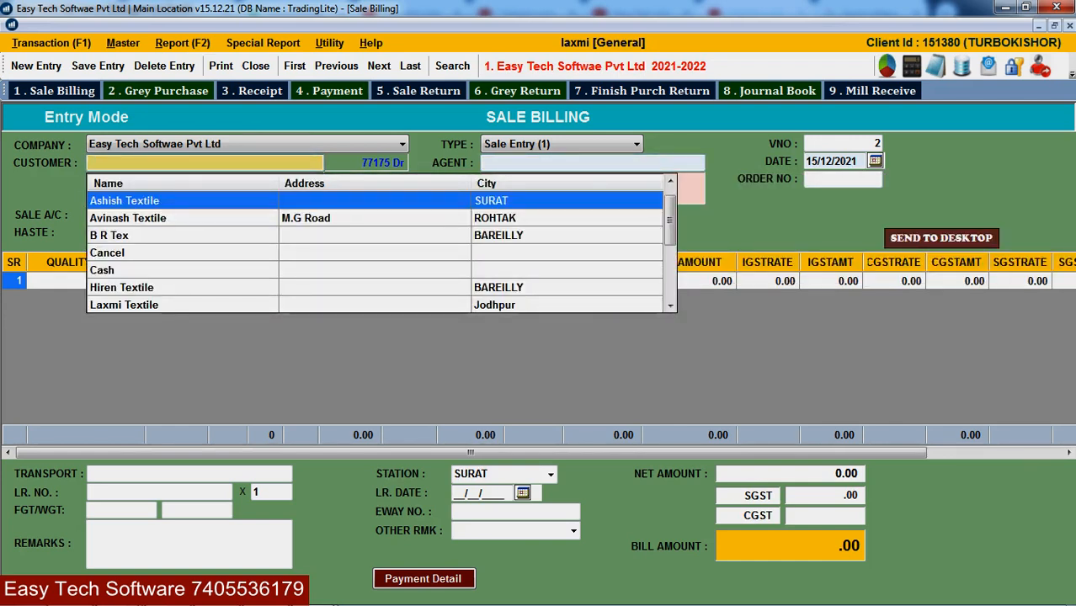
type("DEEP")
key("Return")
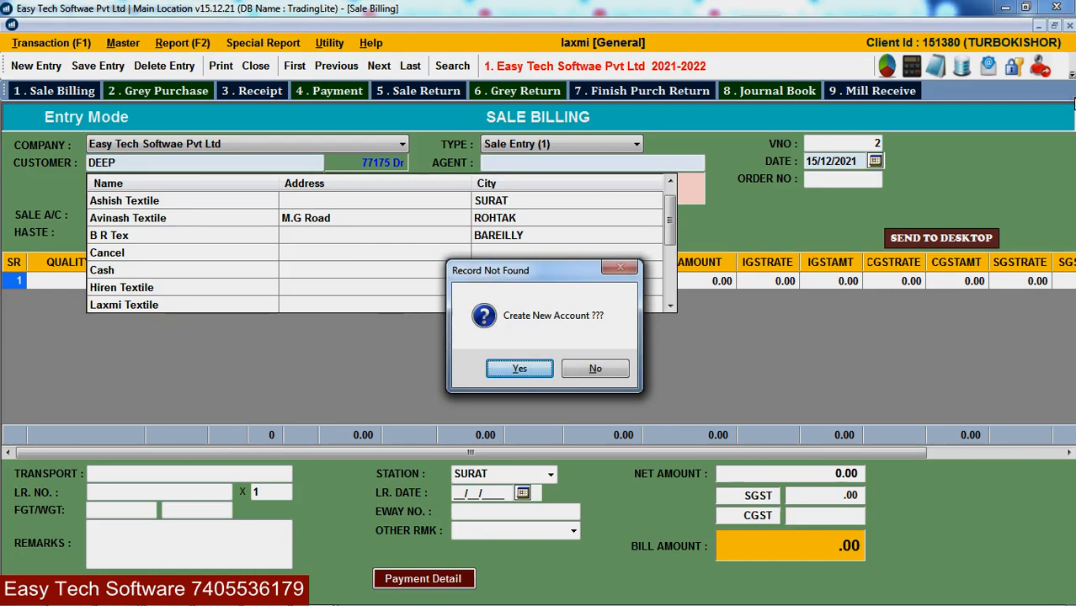
- Agree to create the account and enter the customer's GSTIN, declining the invalid-GSTIN warning
key("Return")
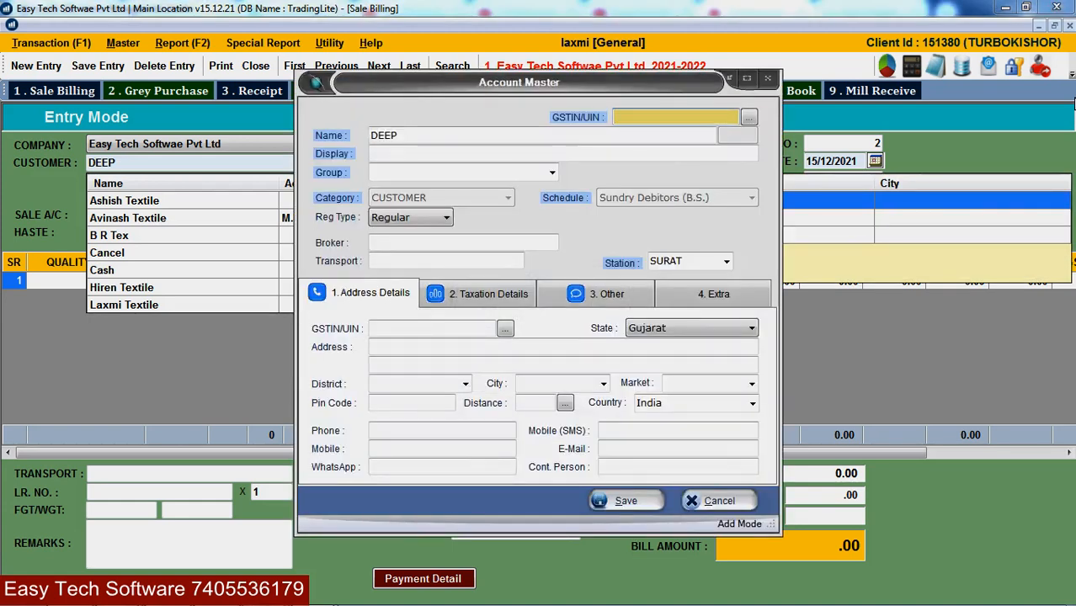
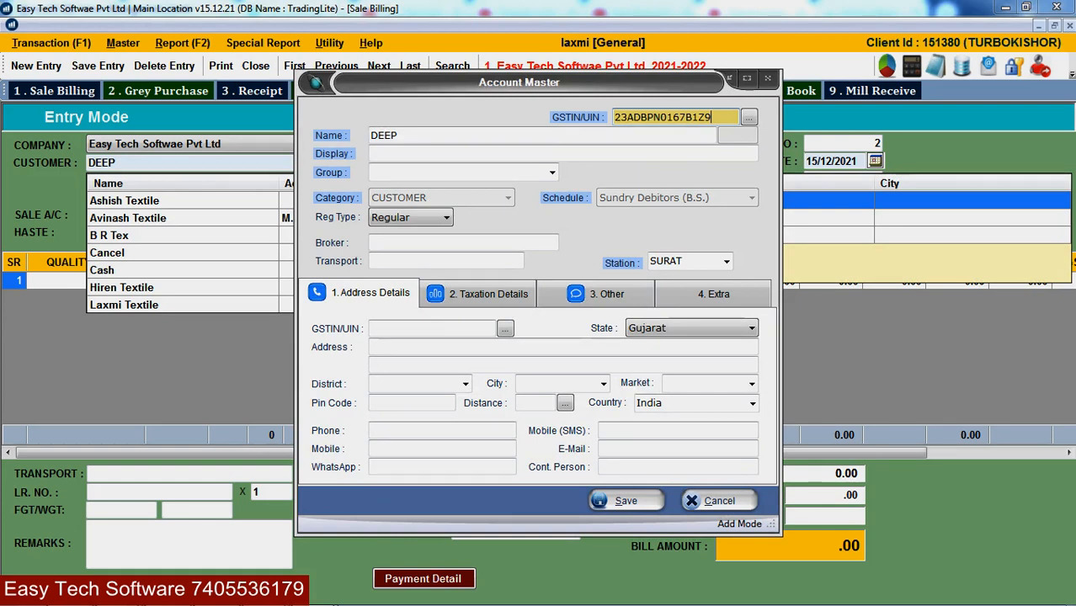
type("8")
key("Return")
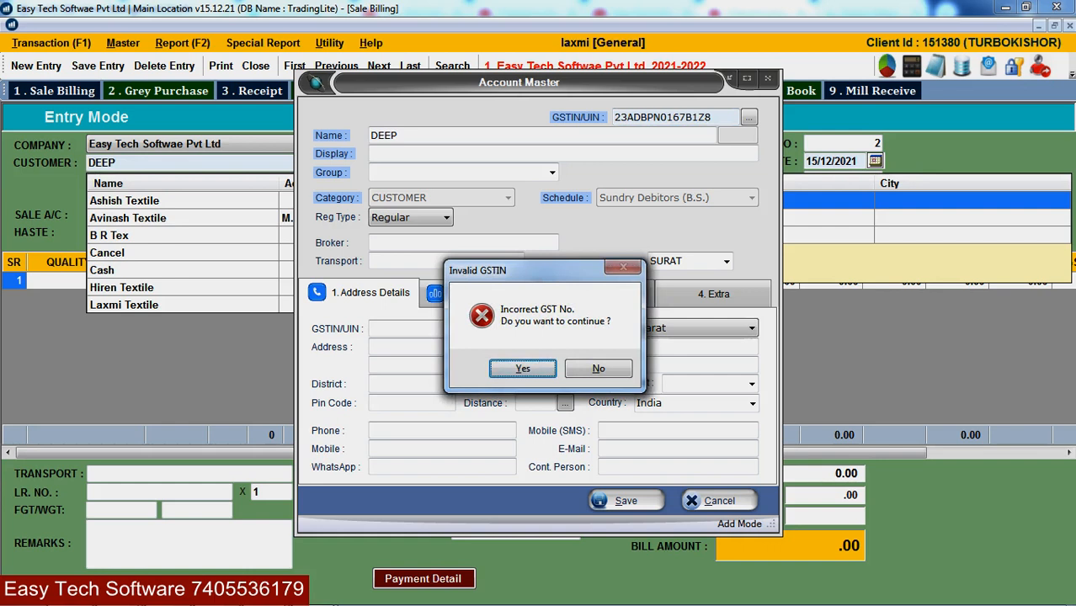
key("Right")
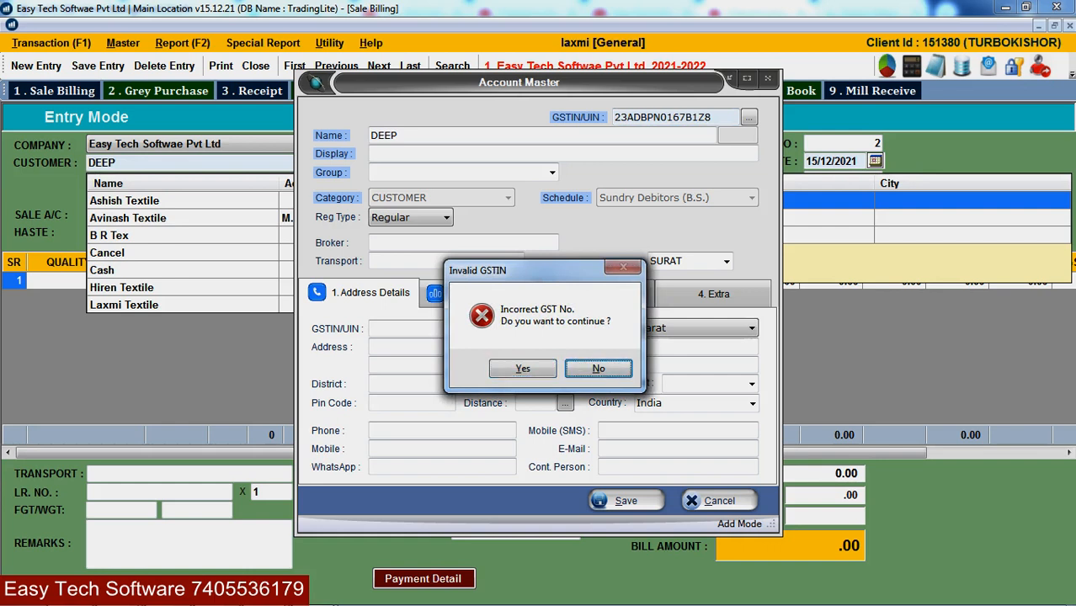
key("Return")
- Correct the GSTIN by replacing it with the valid number
key("End")
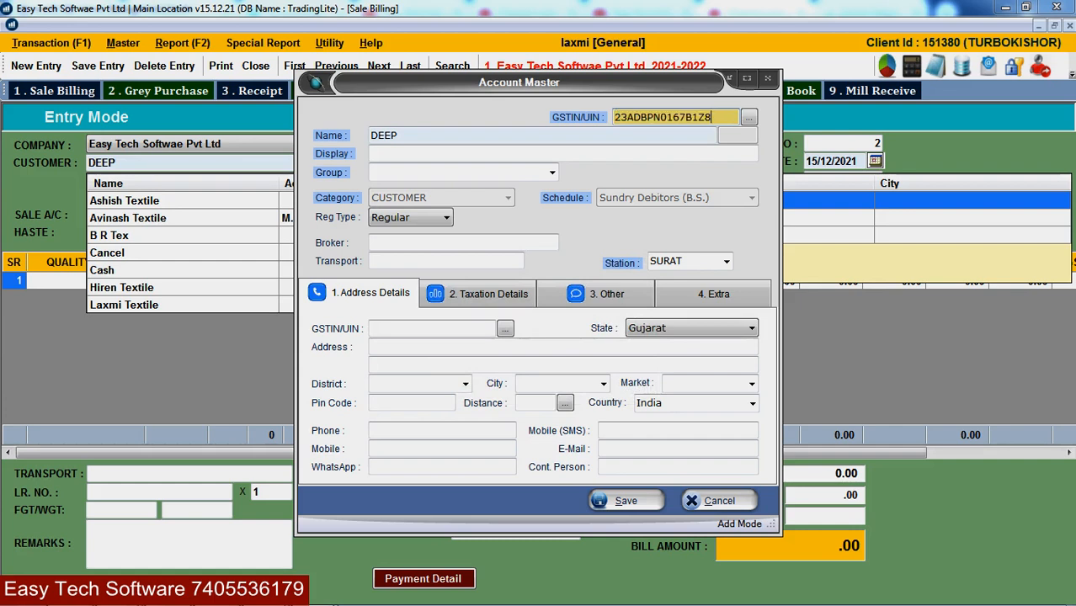
key("BackSpace")
type("8")
key("ctrl+a")
- Fetch the GSTIN registration details into the account and accept the filled name and display name
left_click(748, 119)
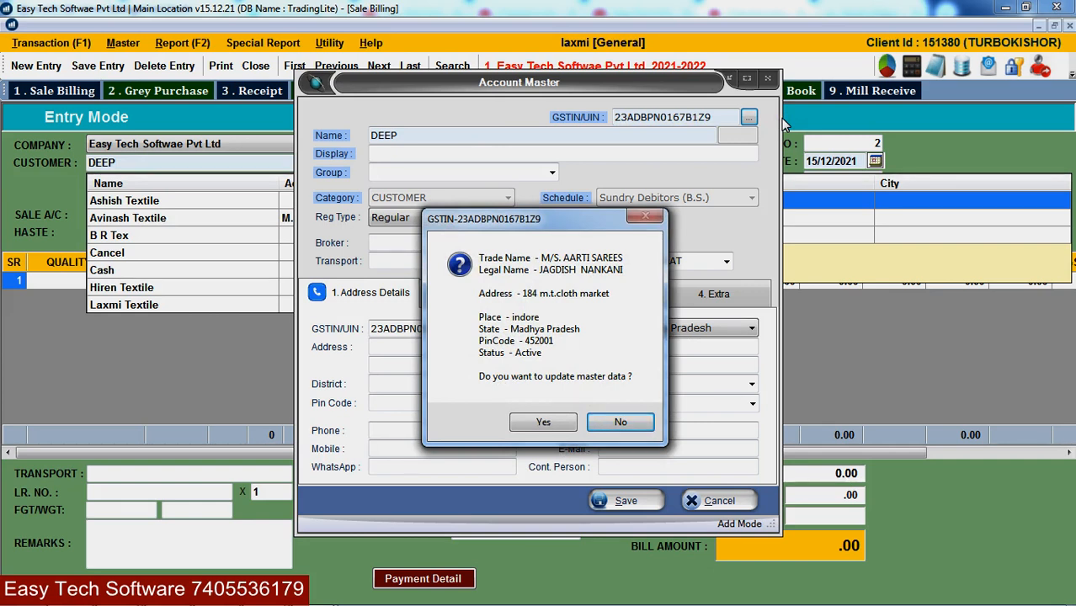
key("Left")
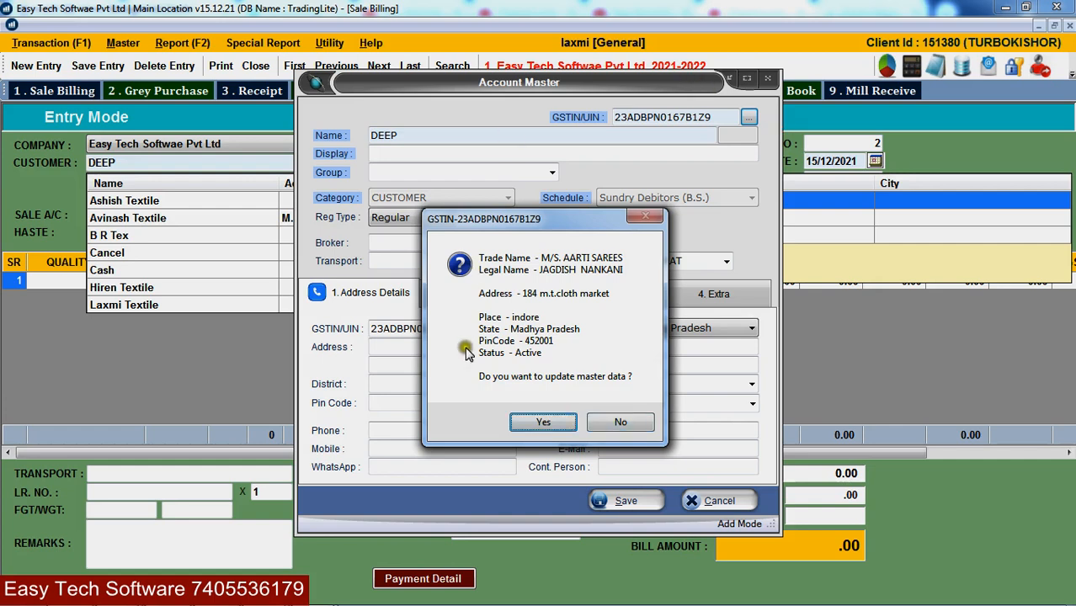
left_click(539, 424)
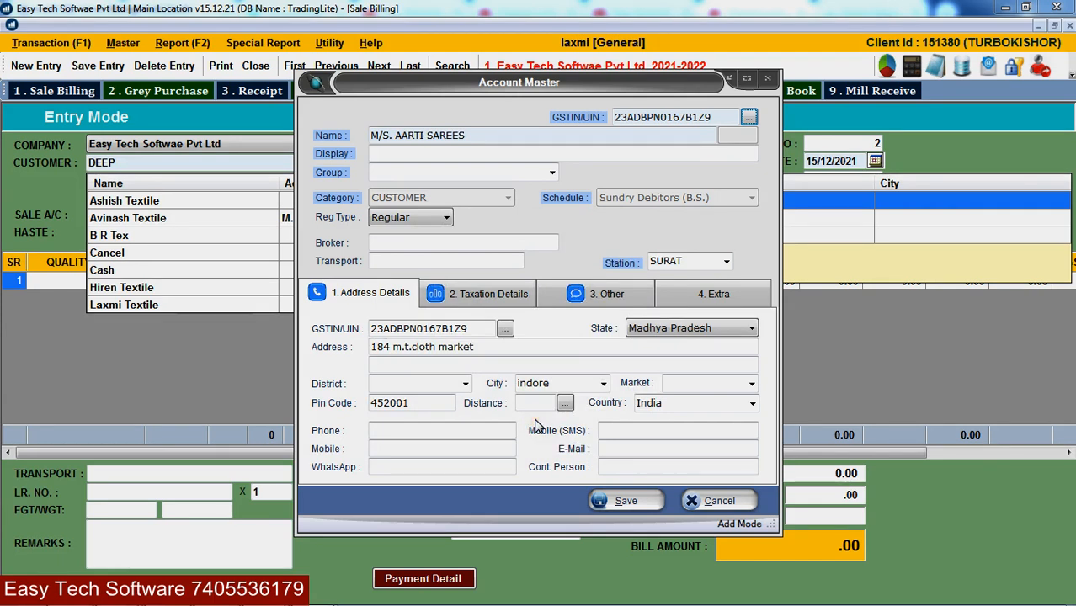
key("Tab")
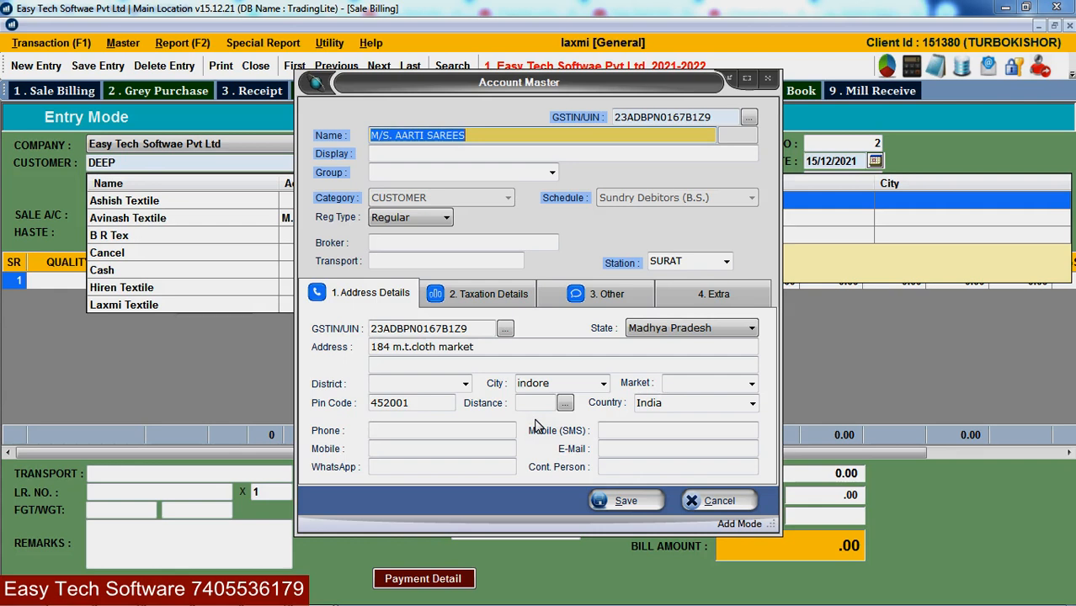
key("Tab")
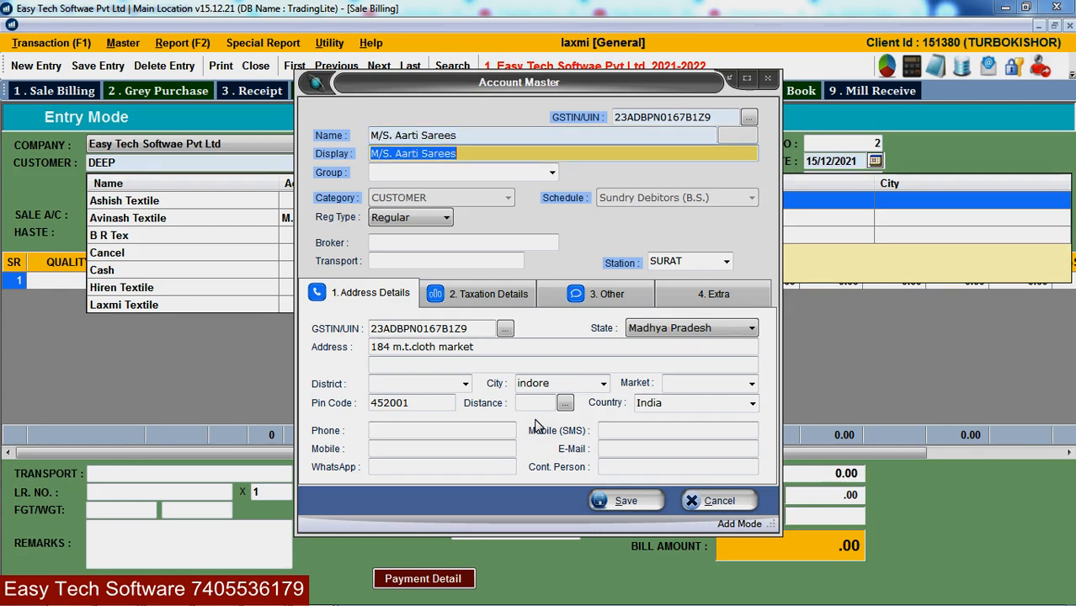
key("Tab")
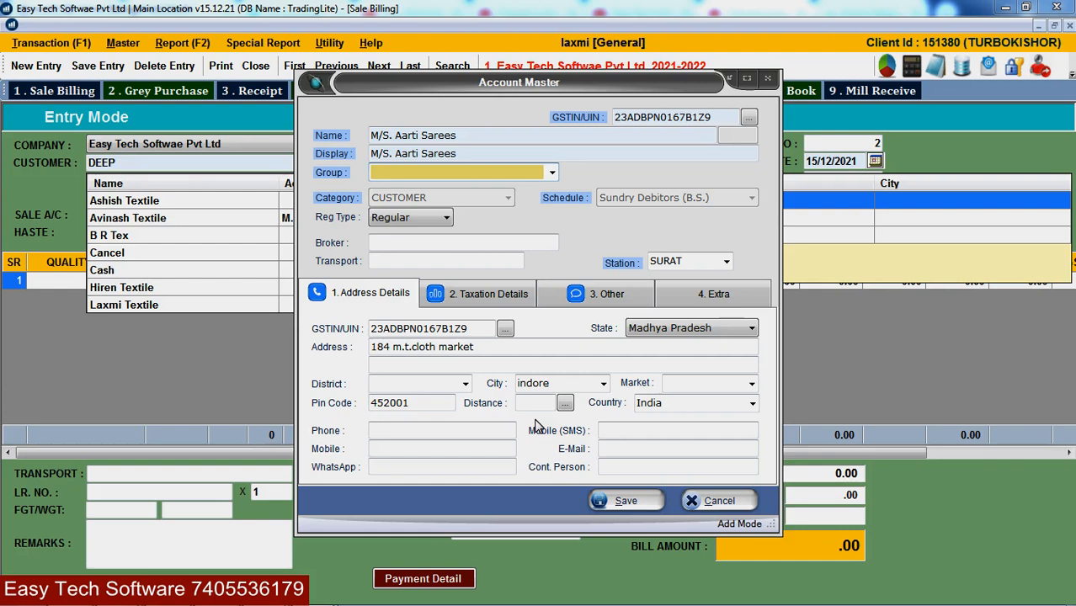
- Keep Regular registration type and select the second broker in the list
key("Return")
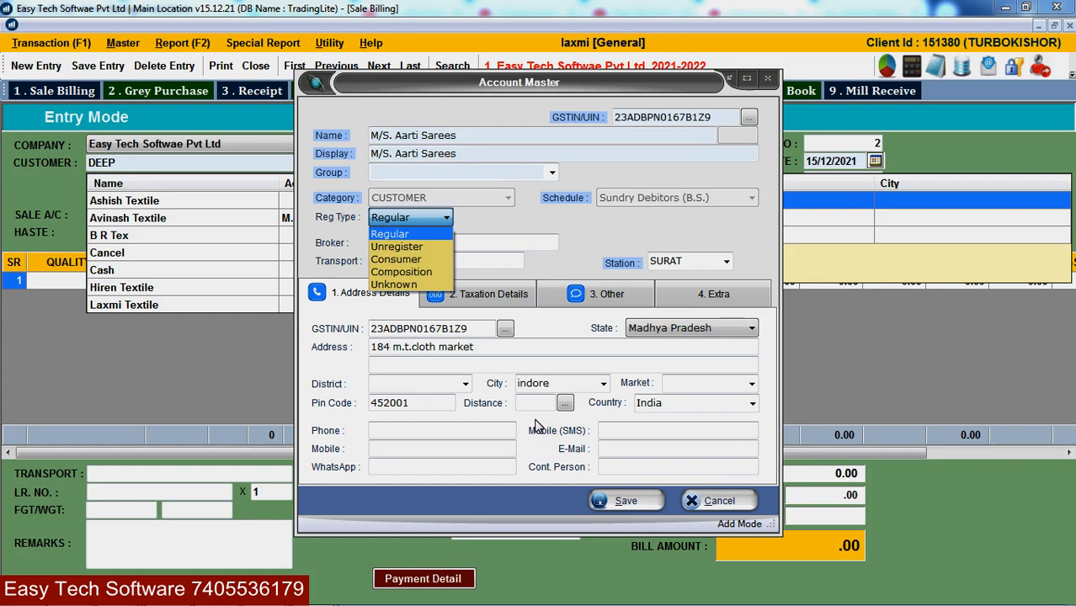
key("Return")
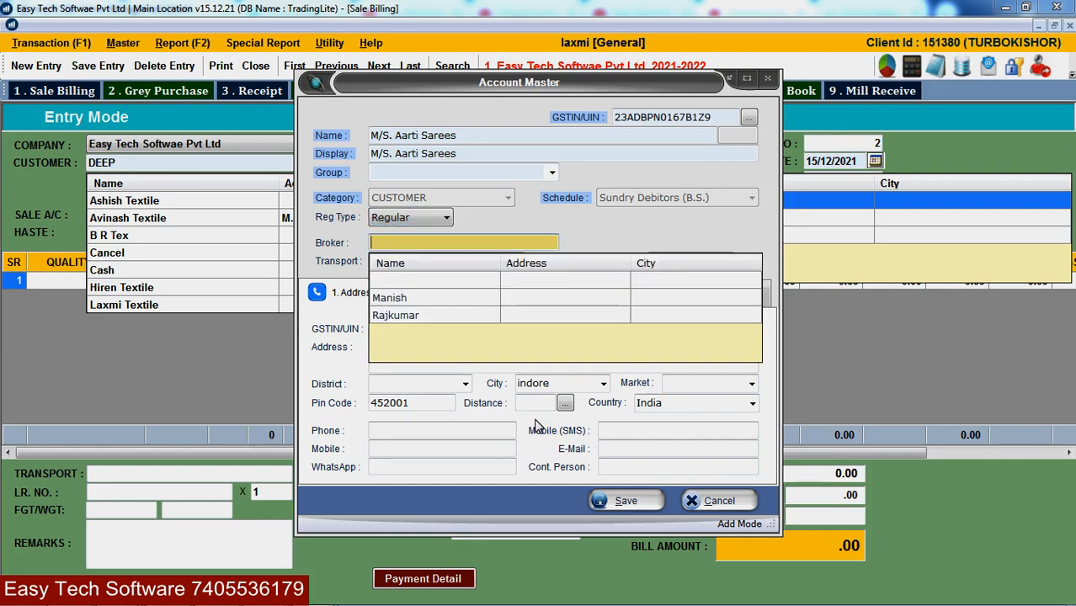
key("Down")
key("Down")
key("Return")
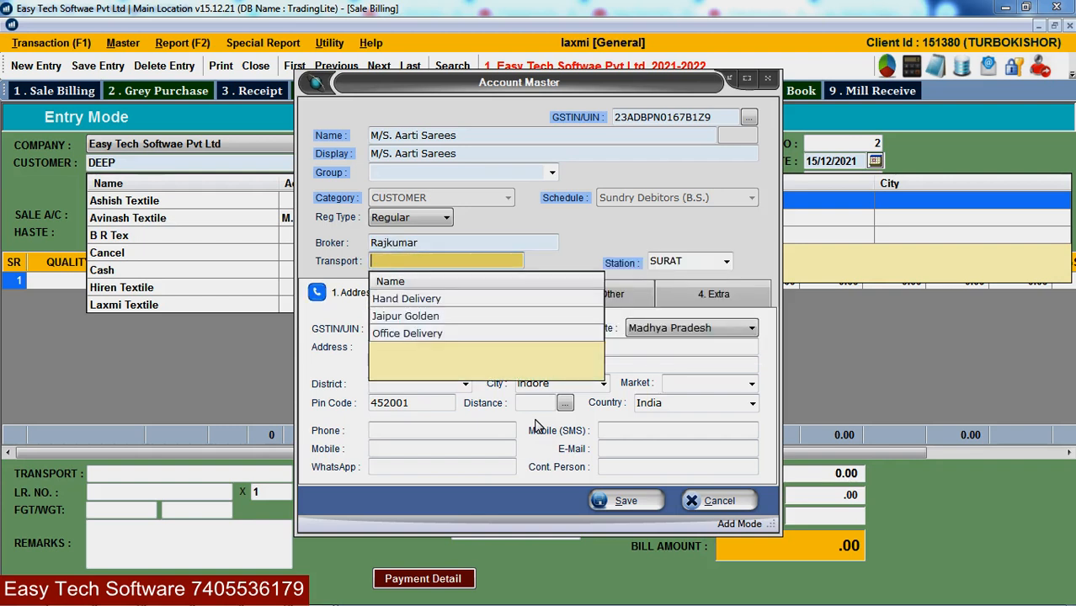
- Skip Transport and change the station from SURAT to RATLAM
key("Tab")
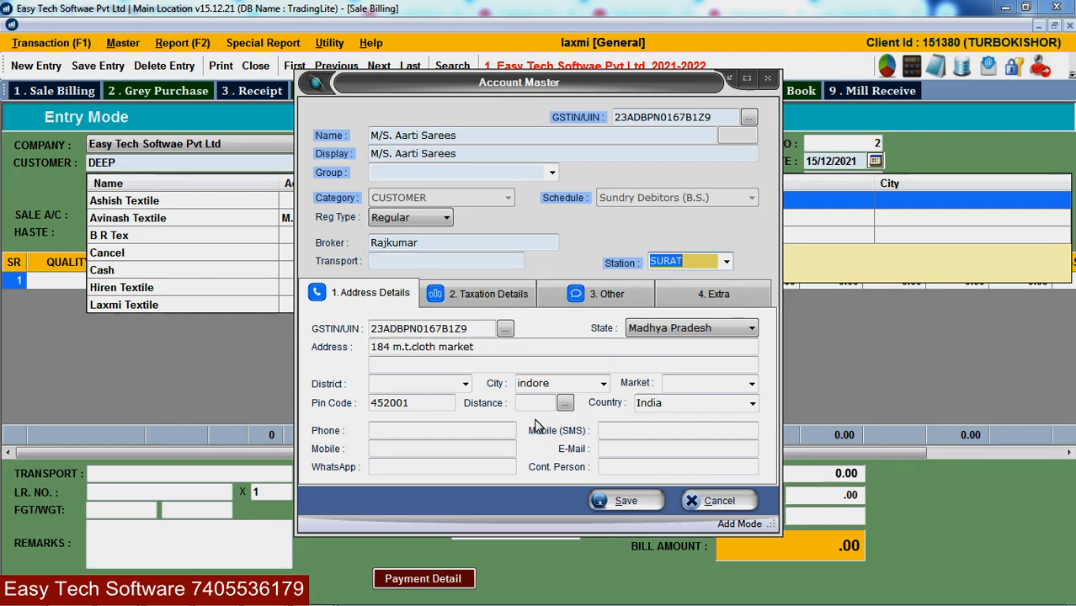
key("BackSpace")
type("INDORE")
key("BackSpace")
key("BackSpace")
key("BackSpace")
key("BackSpace")
key("BackSpace")
key("BackSpace")
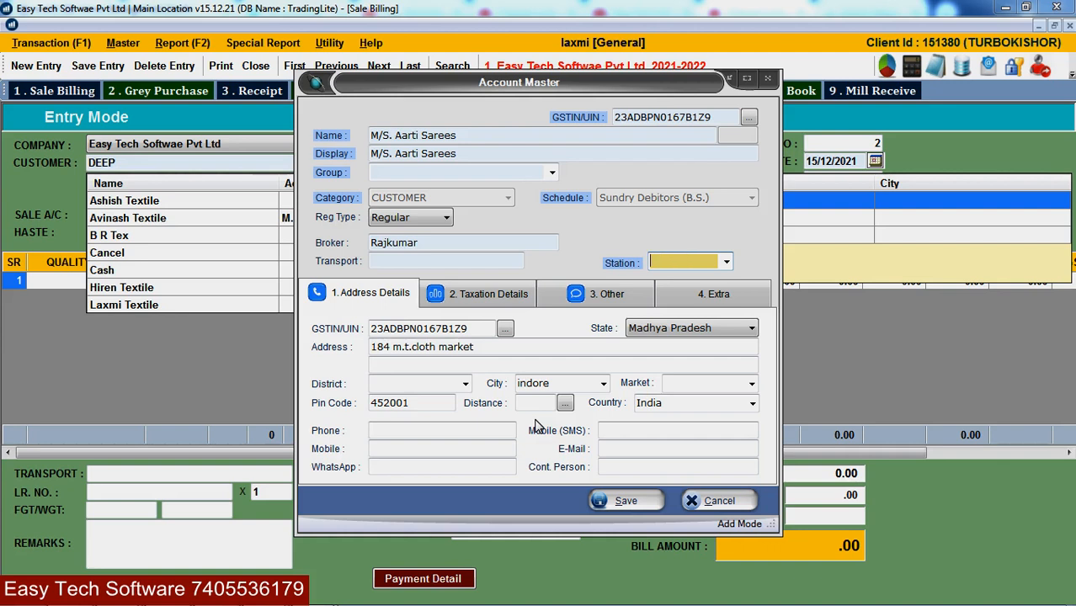
type("RATLAM")
key("Return")
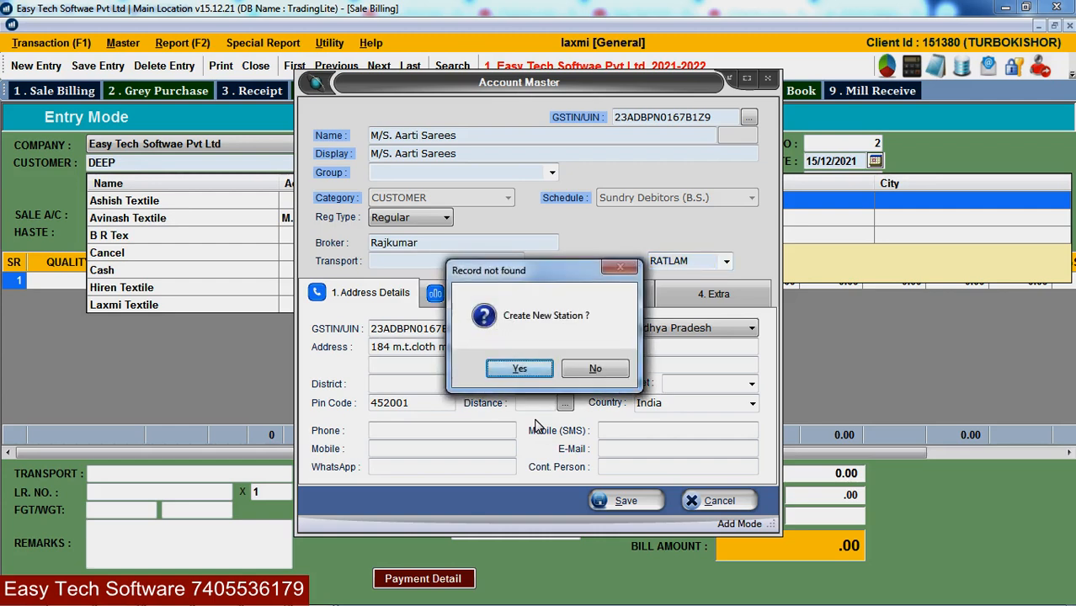
- Create station RATLAM with state Madhya Pradesh and pin code 450001, and save it
key("Return")
key("Return")
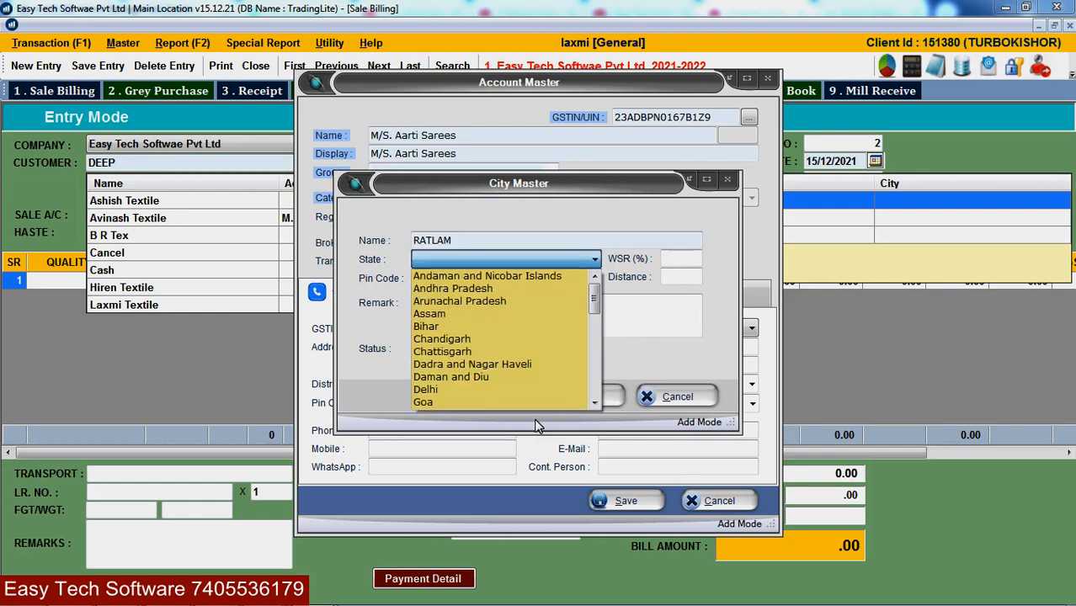
key("m")
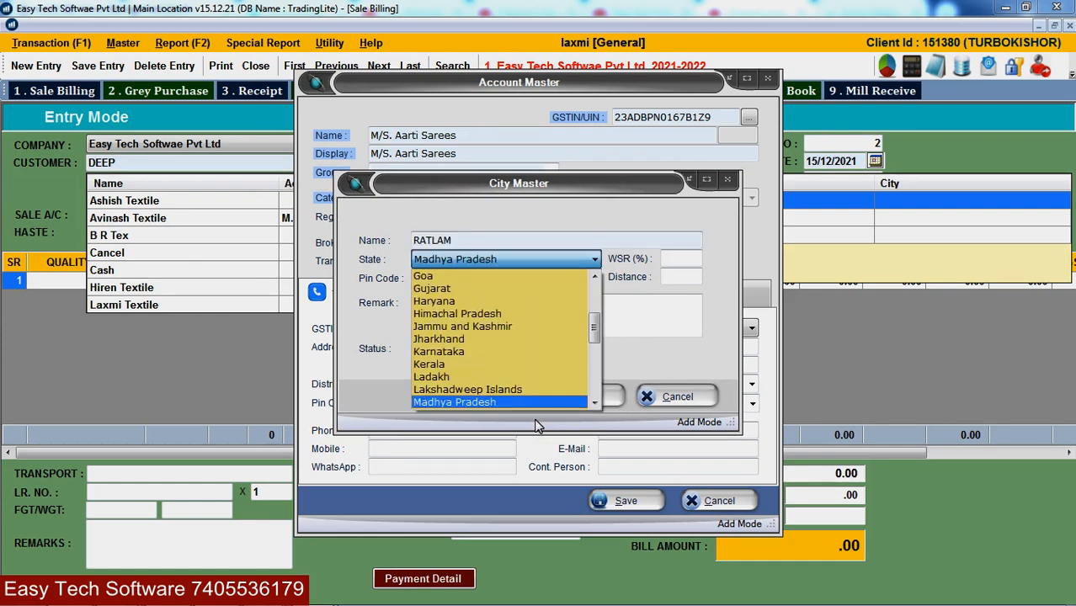
key("Return")
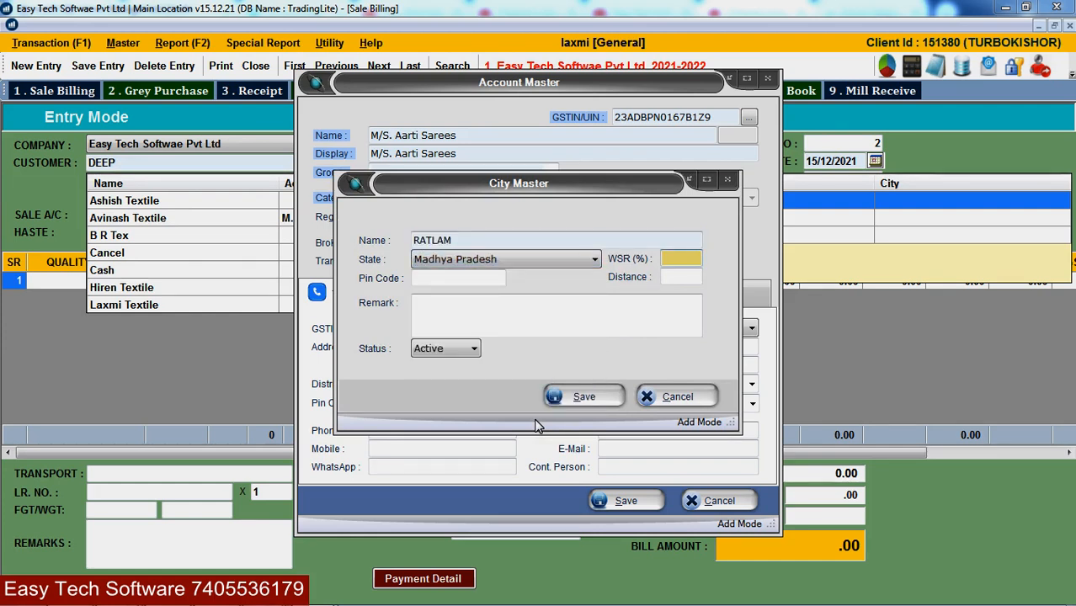
key("Return")
key("Return")
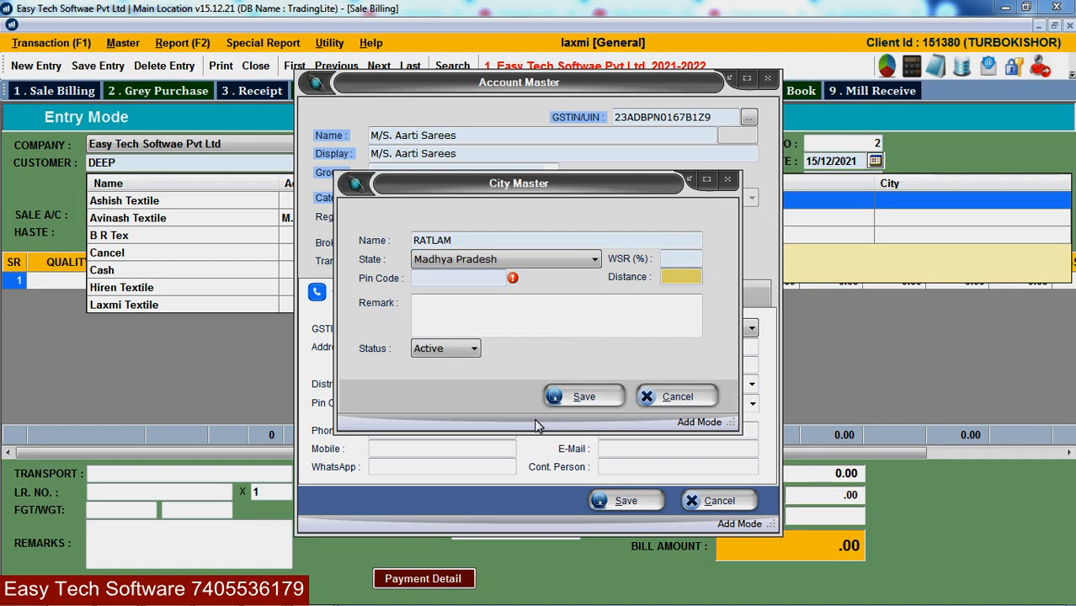
key("shift+Tab")
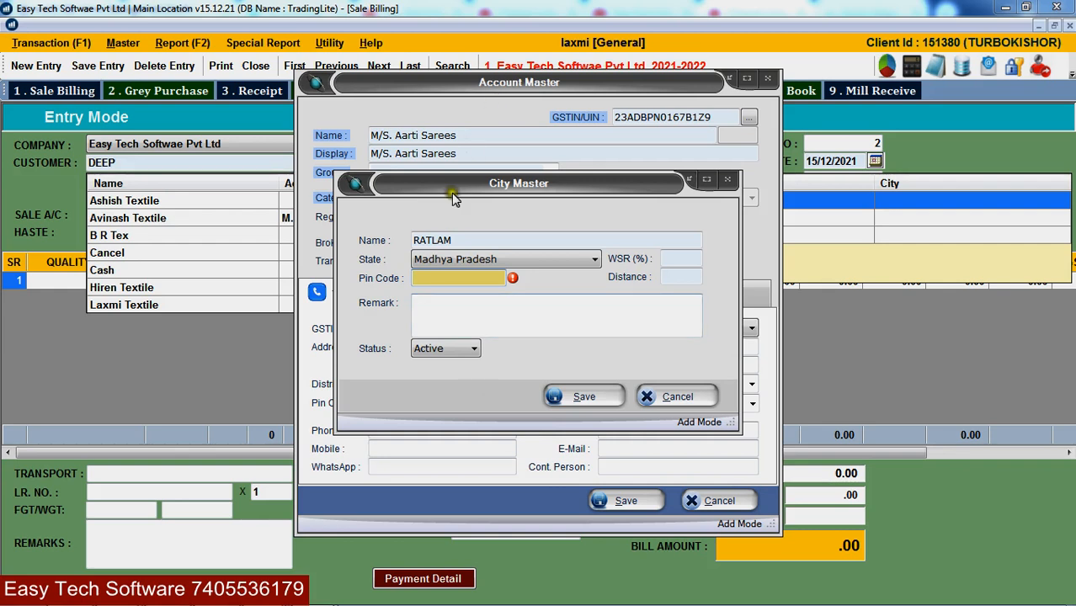
left_click_drag(450, 184, 572, 185)
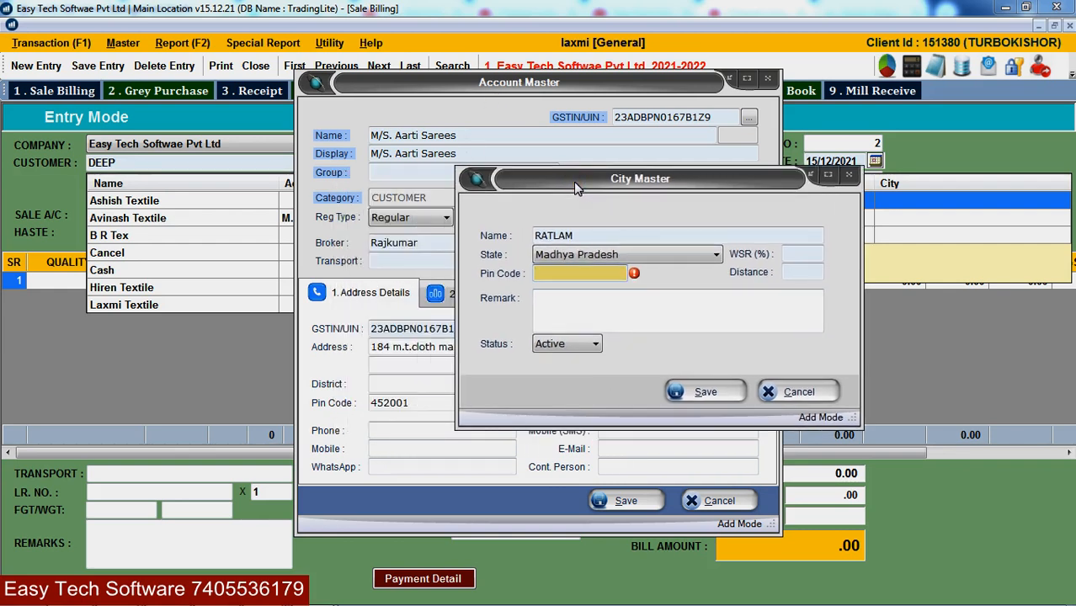
type("450001")
key("Return")
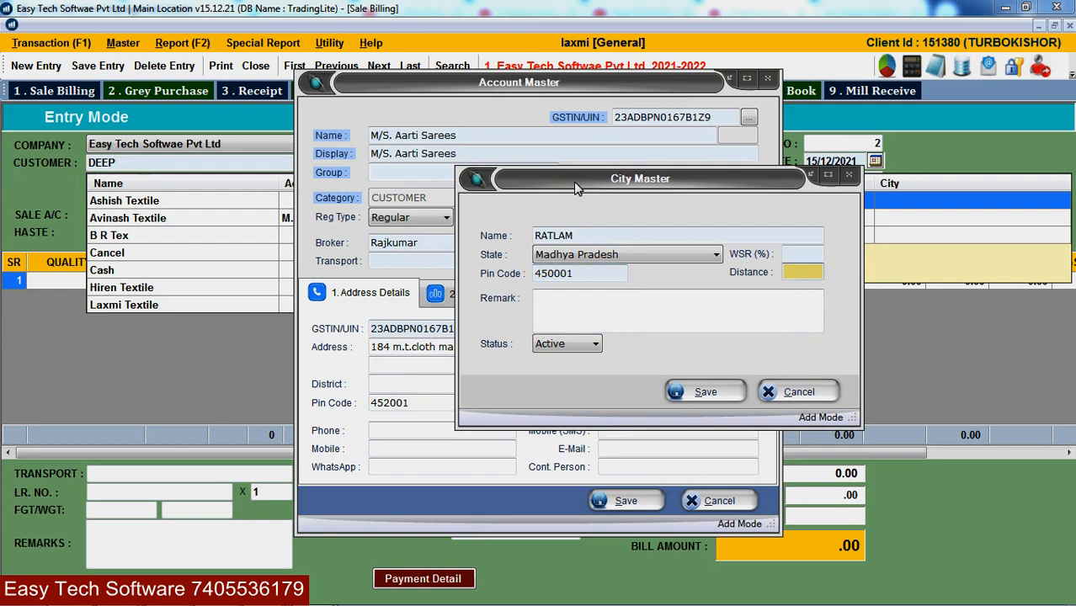
key("Return")
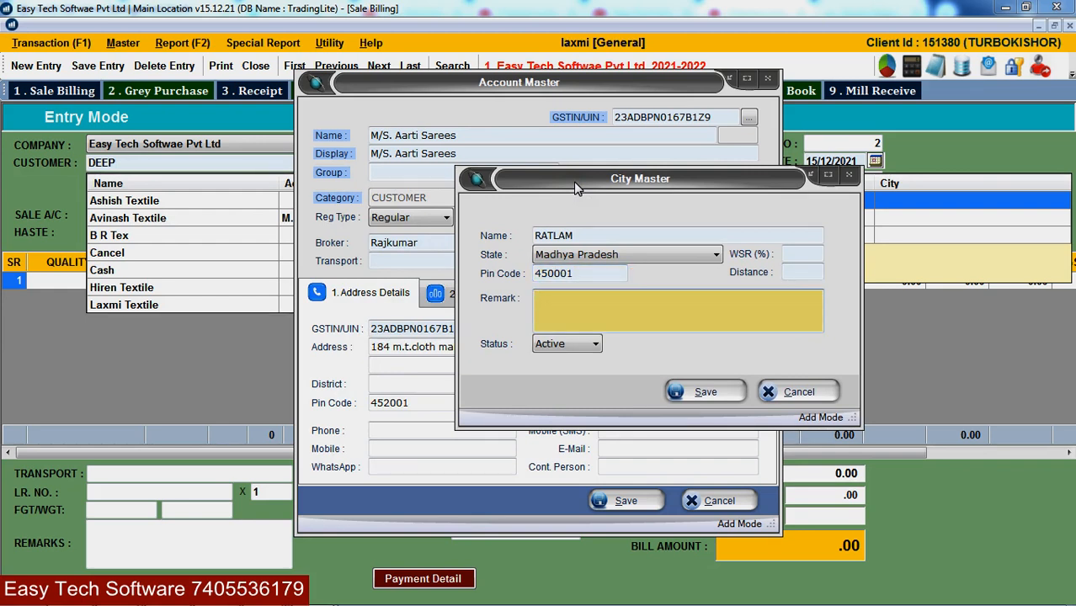
key("Return")
key("Return")
key("Return")
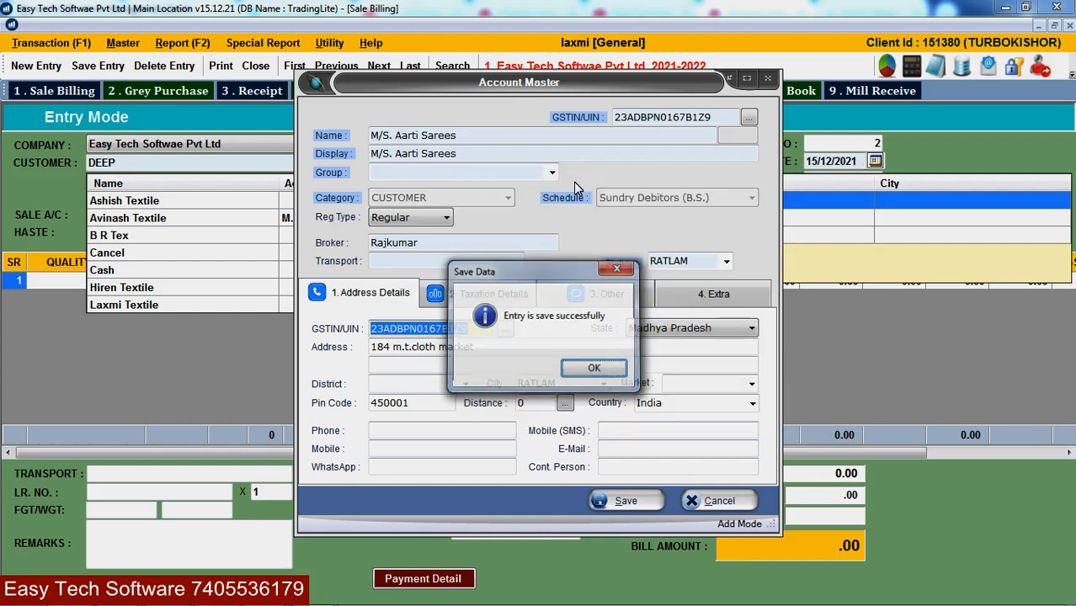
- Keep Madhya Pradesh and the fetched address, and change the account's city to INDORE
key("Return")
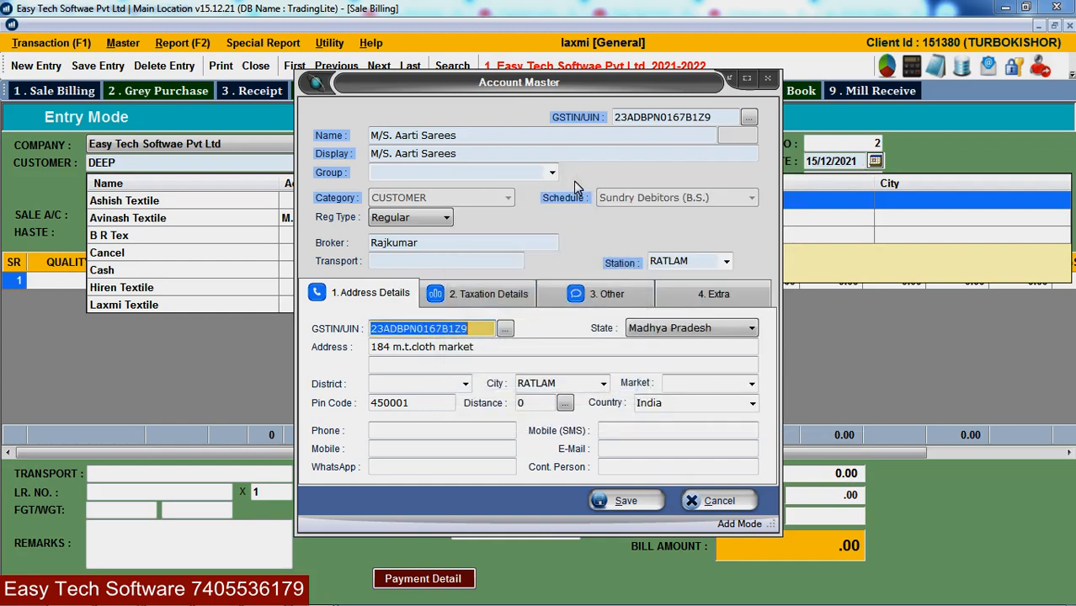
key("Return")
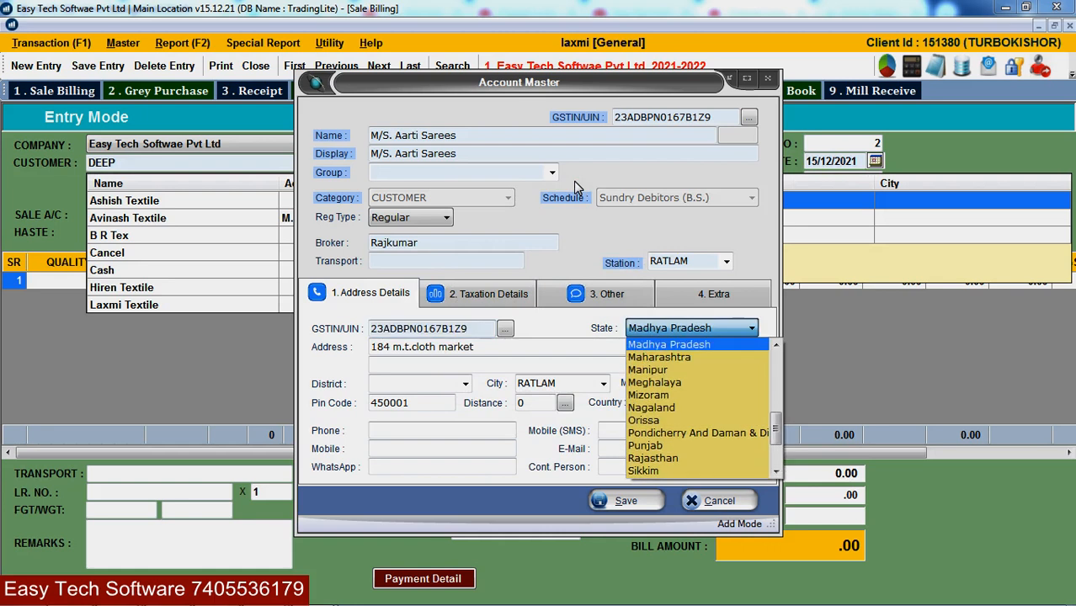
key("Return")
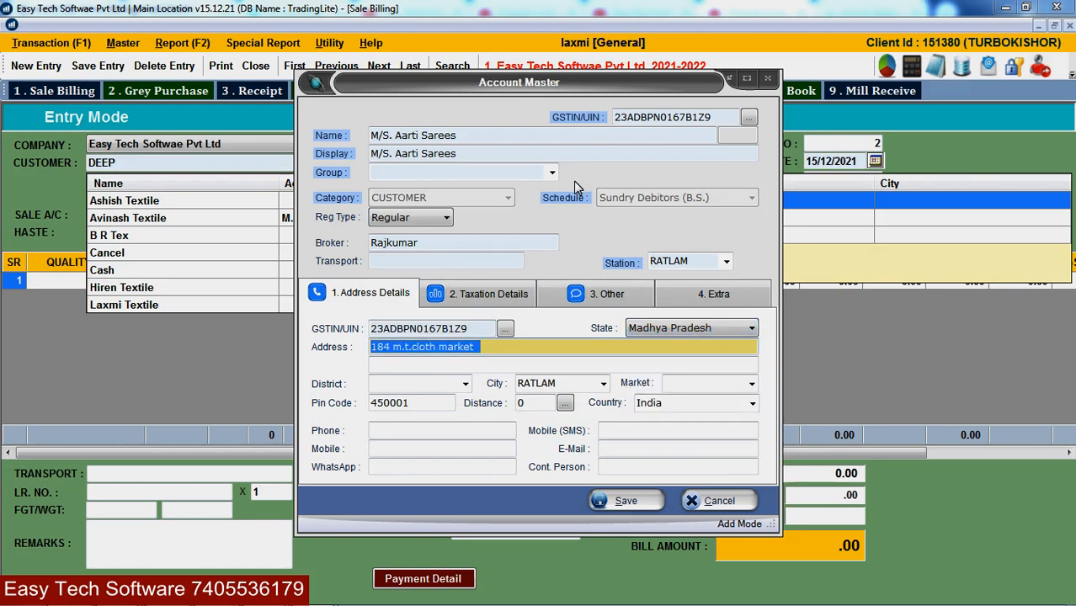
key("Return")
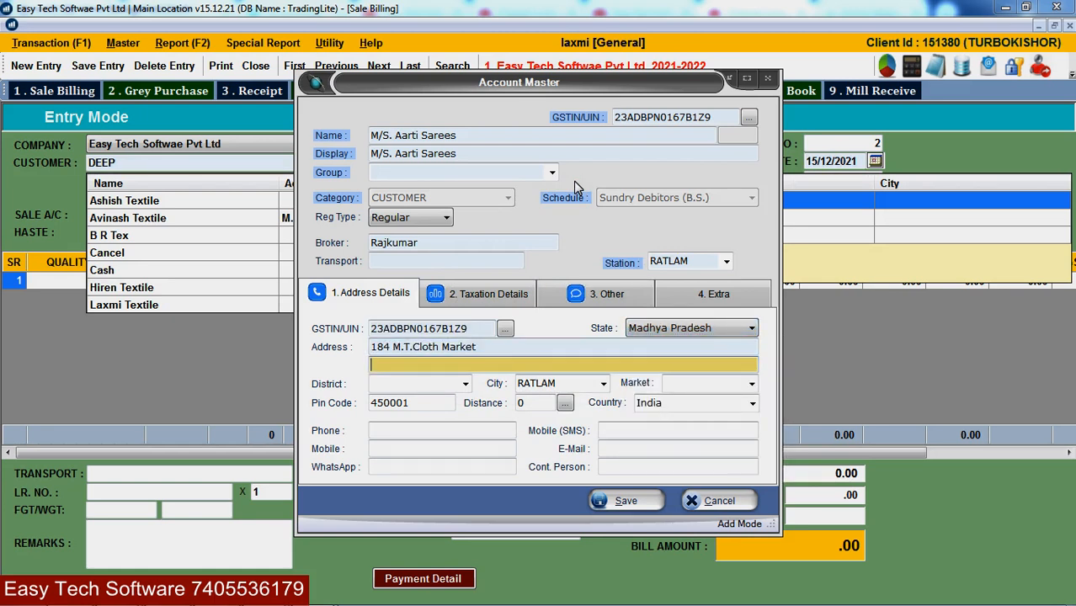
key("Return")
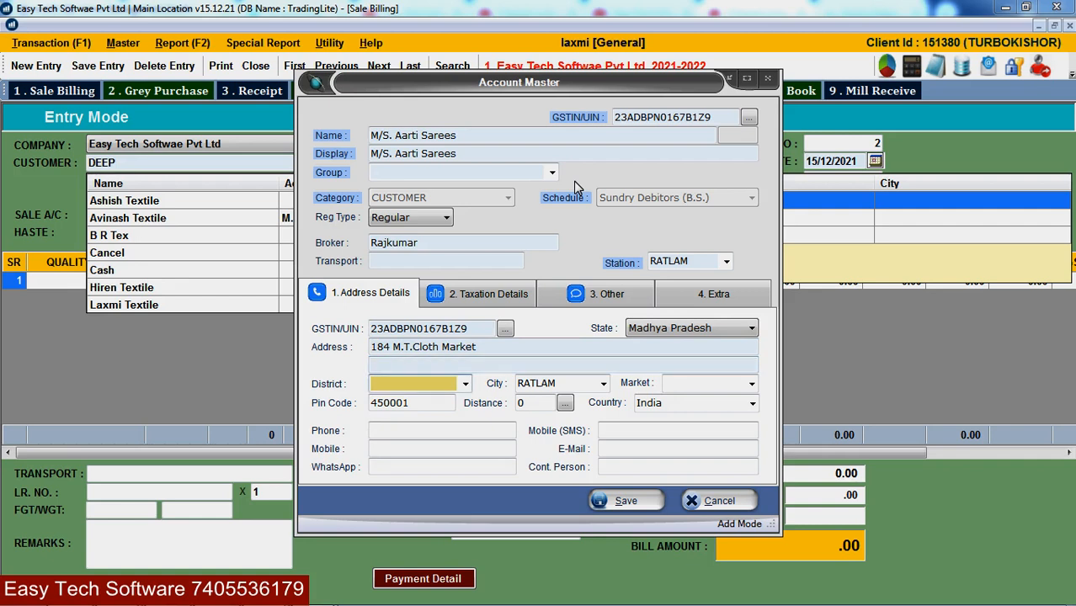
key("Return")
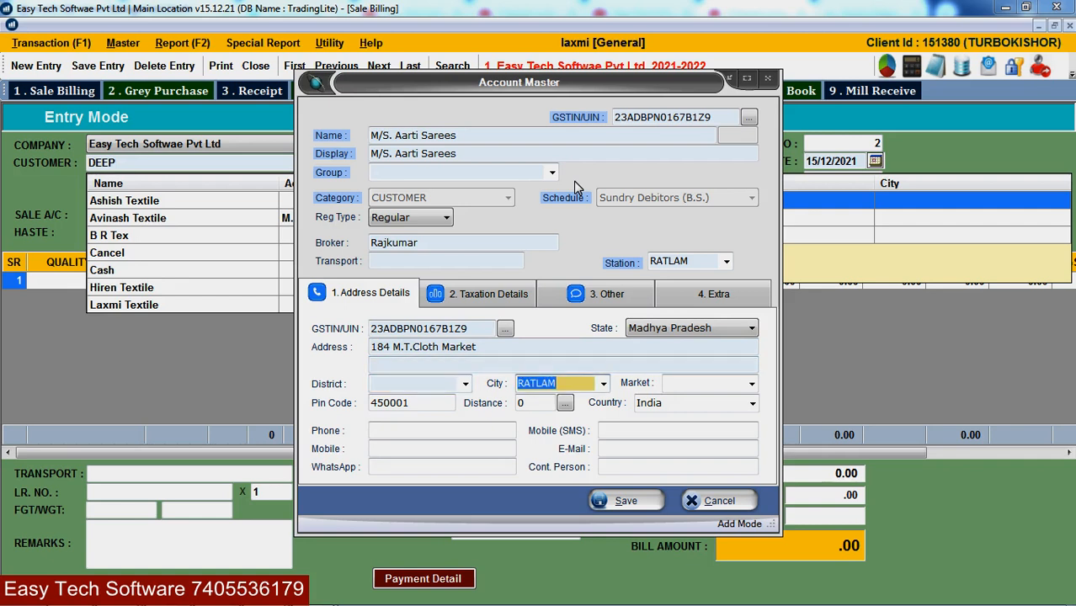
type("INDORE")
key("Return")
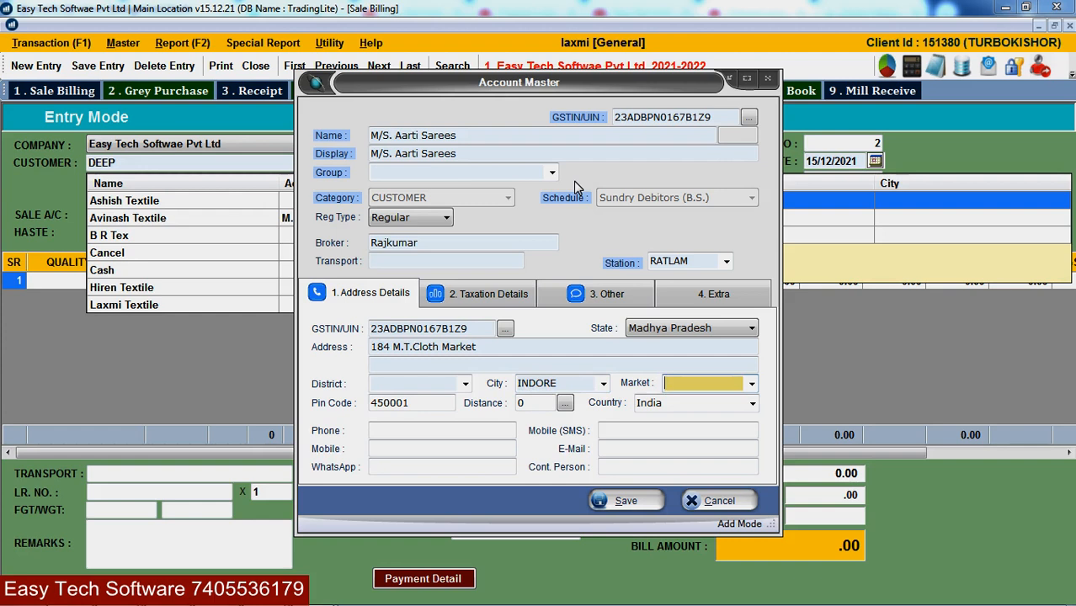
key("Return")
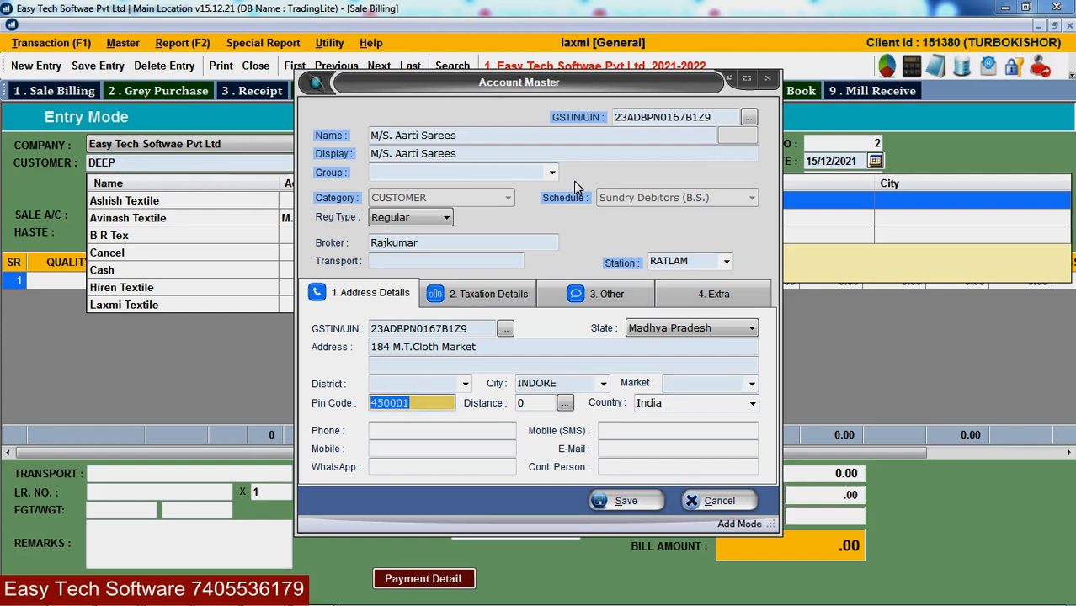
key("Return")
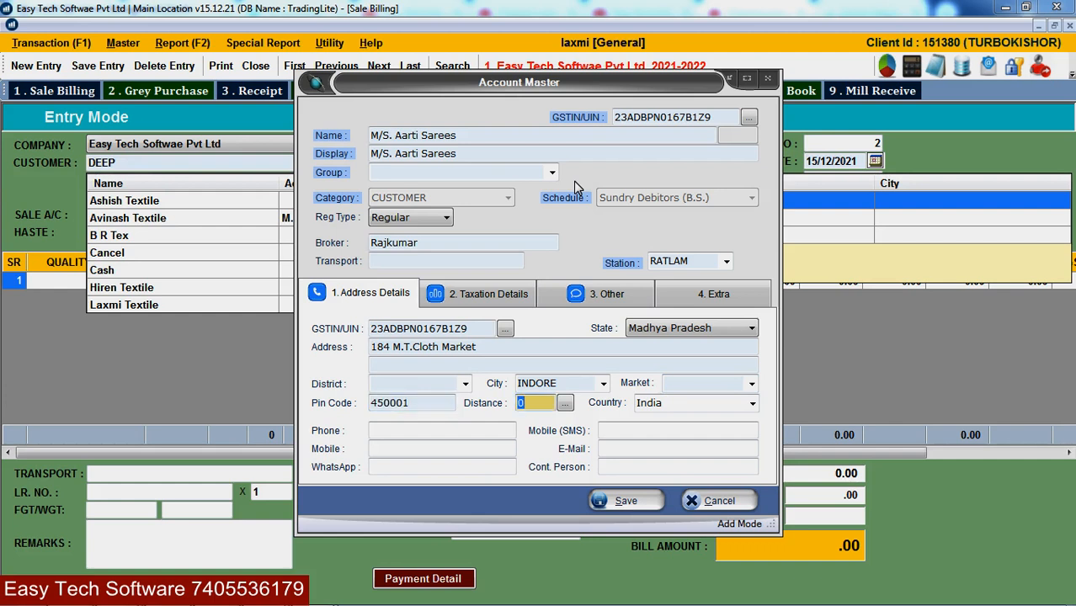
- Look up the distance using the verification code and accept the 482 result
left_click(565, 405)
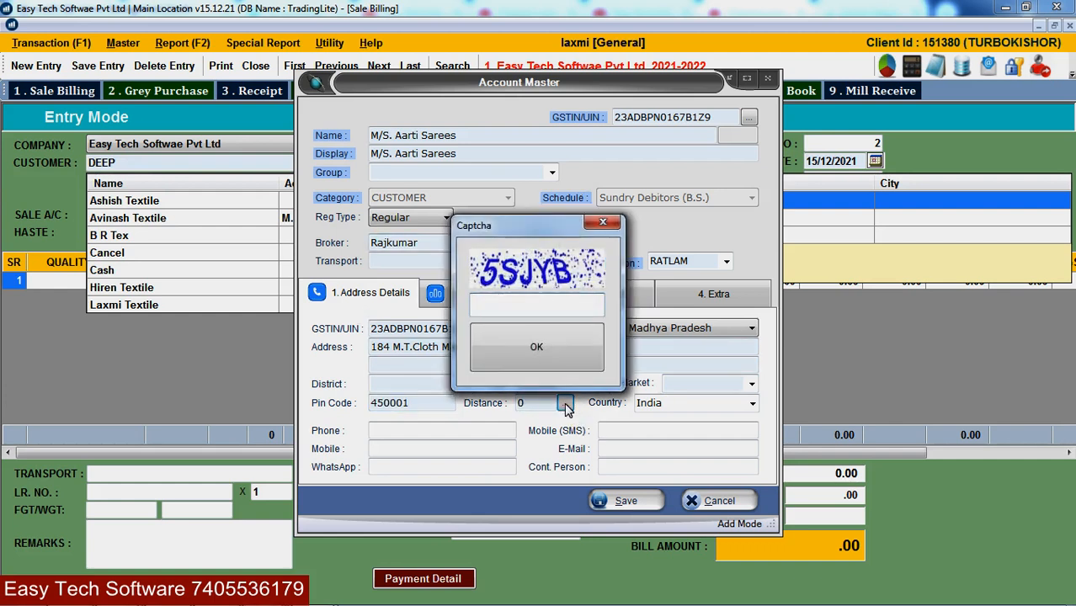
type("5SJYB")
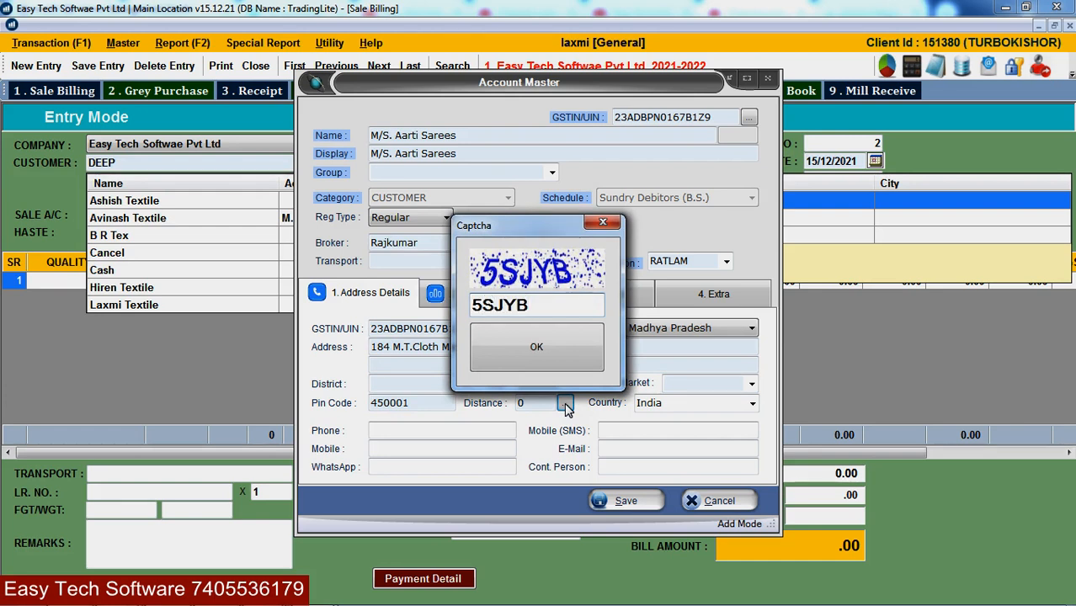
left_click(541, 355)
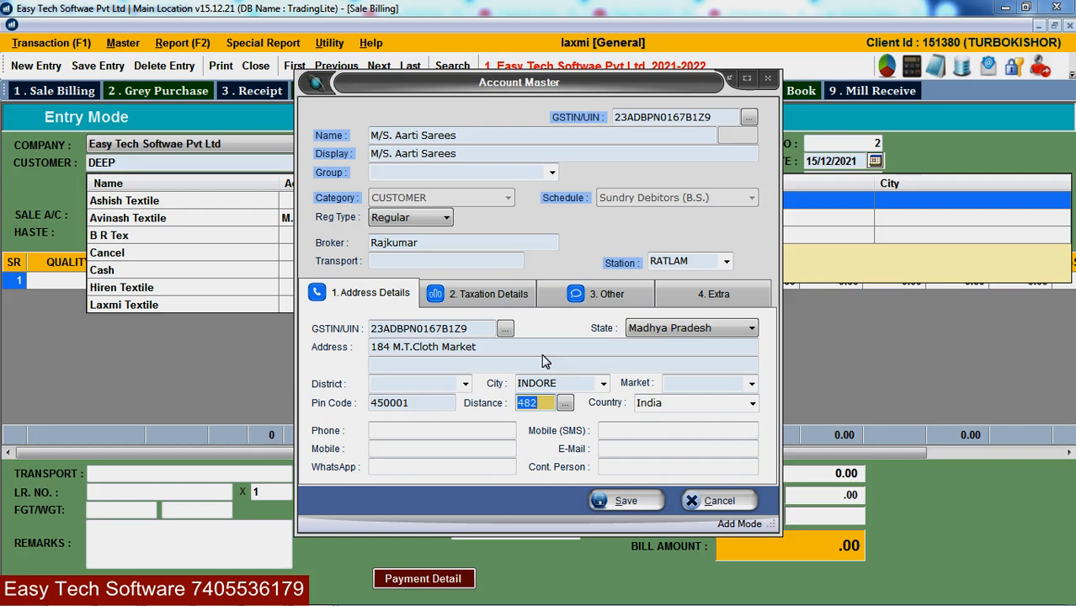
key("Return")
key("Return")
key("Return")
key("Return")
key("Return")
key("Return")
key("Return")
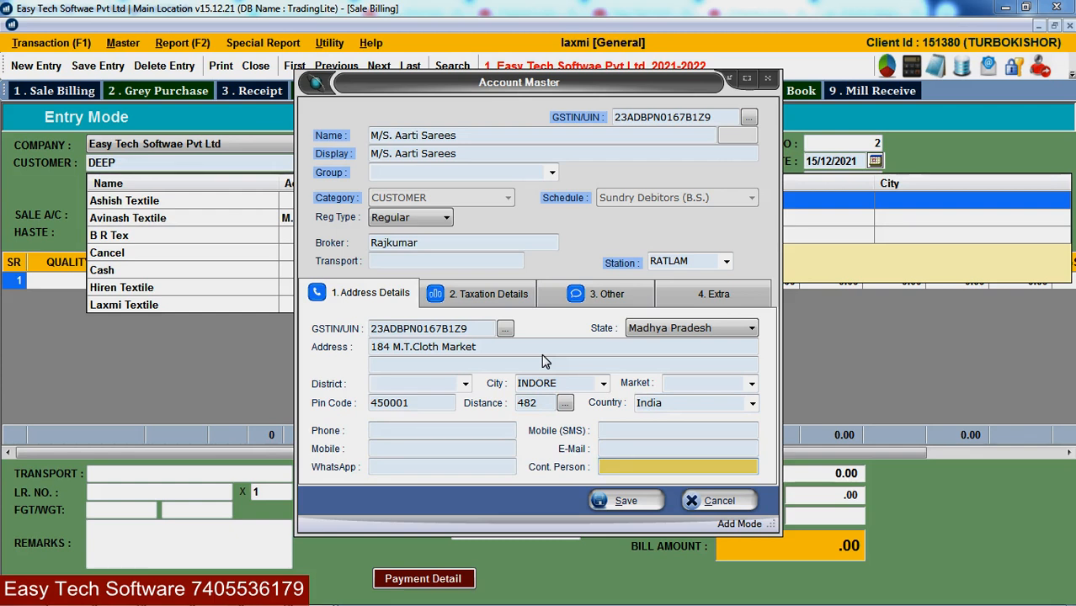
- Save the M/S. Aarti Sarees account and return to the sale bill
key("Return")
key("Return")
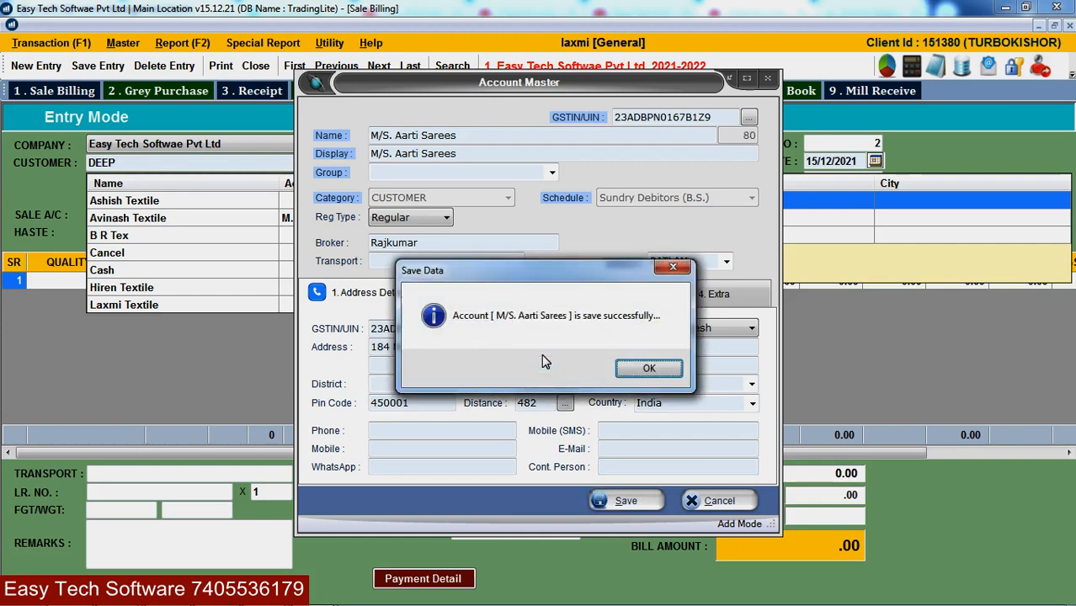
key("Return")
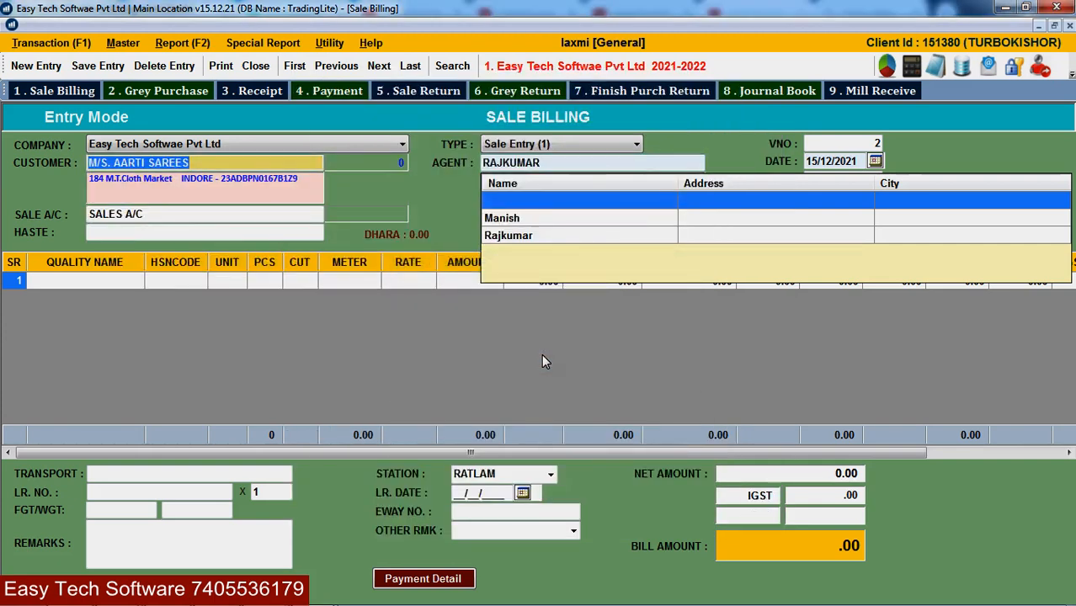
key("Return")
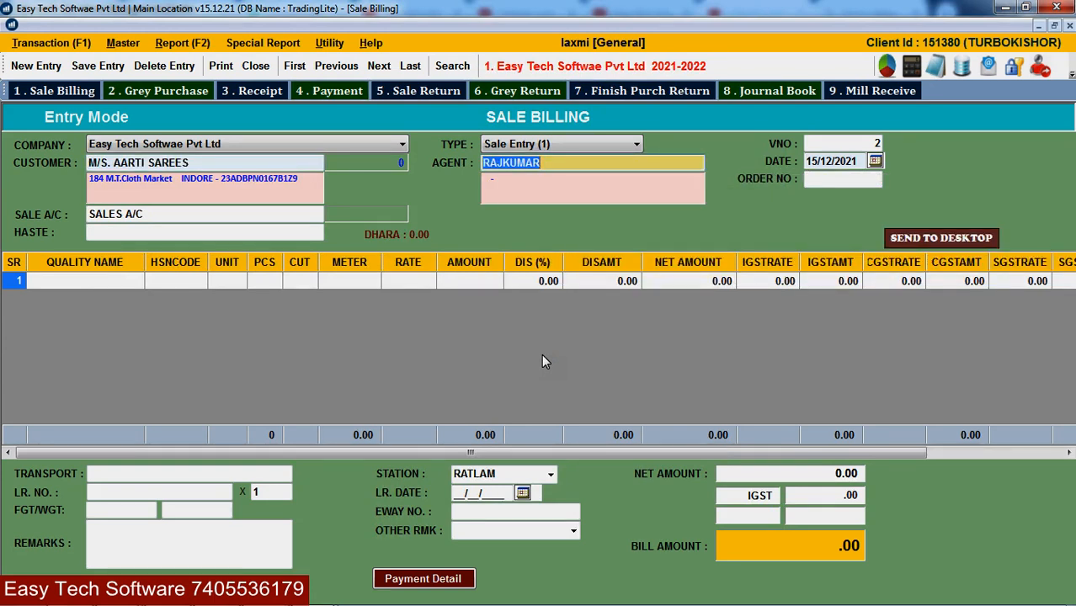
- Keep agent RAJKUMAR, accept SALES A/C with haste blank, and open item one's quality list
key("Return")
left_click(292, 394)
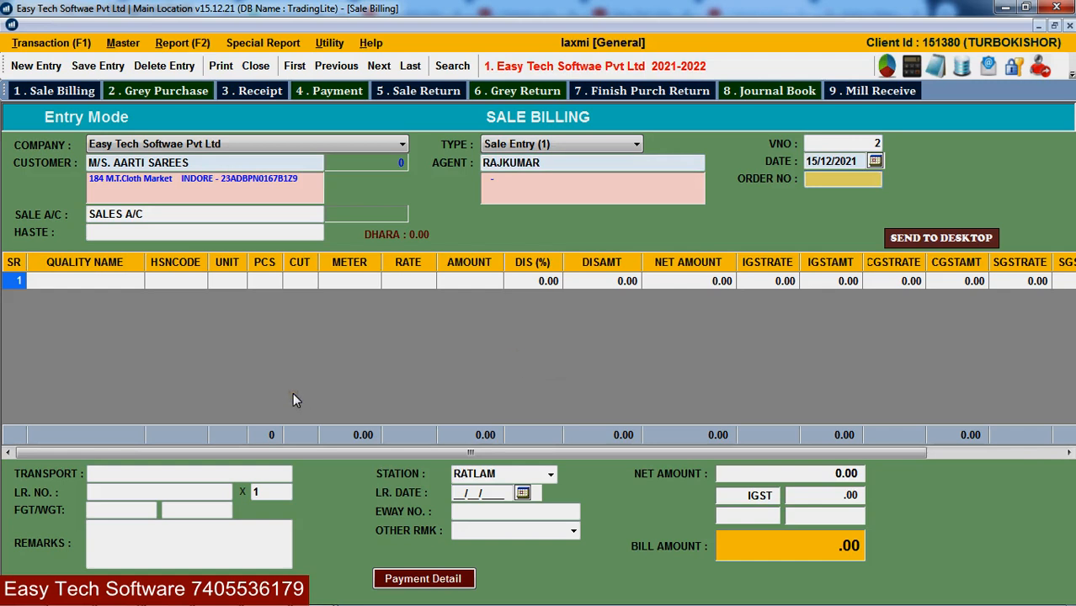
key("Return")
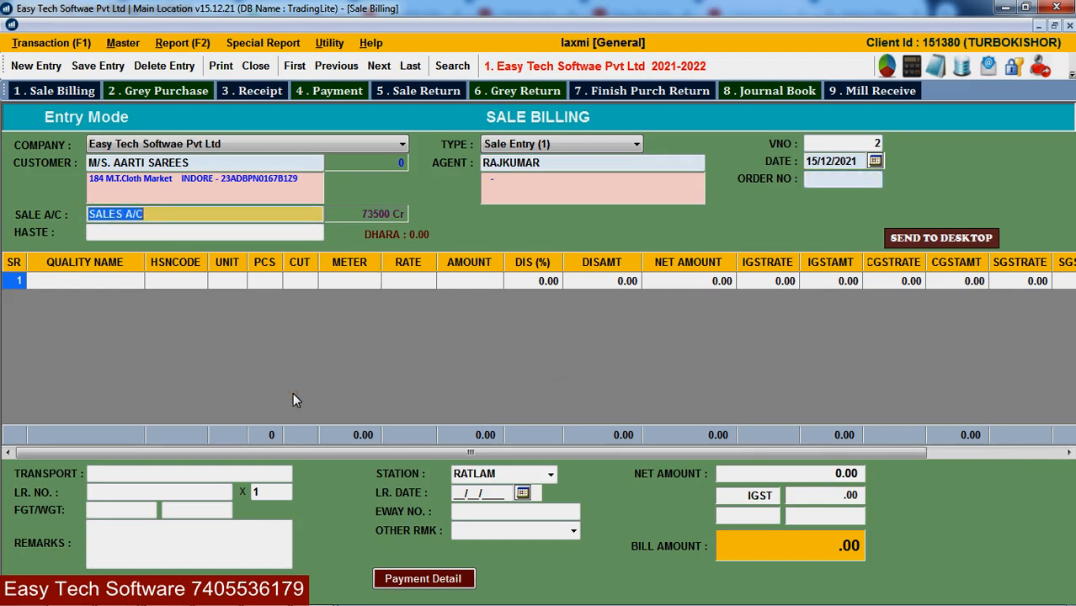
key("Return")
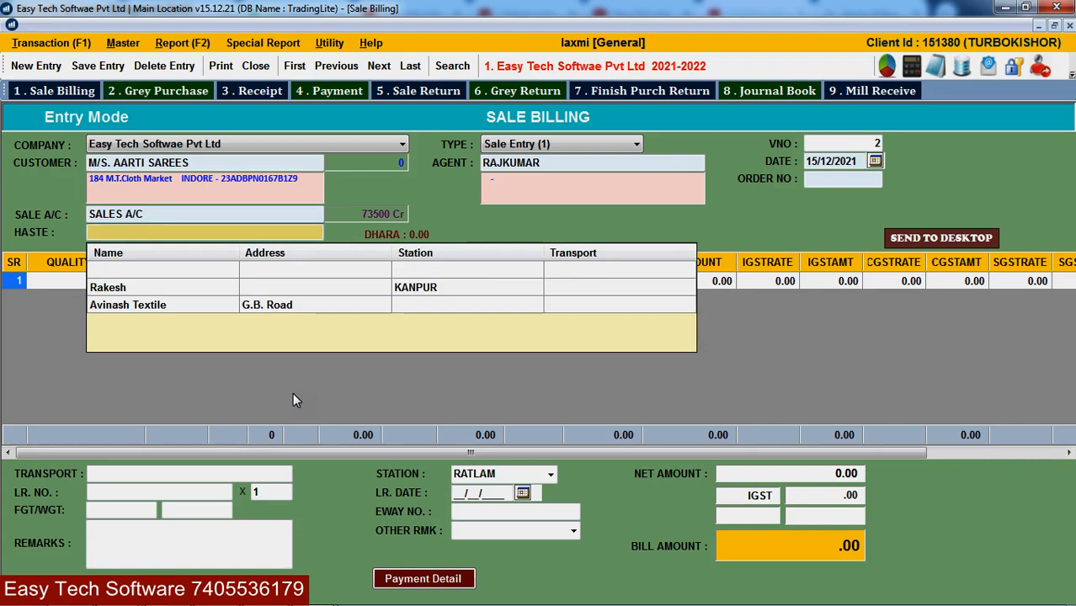
key("Return")
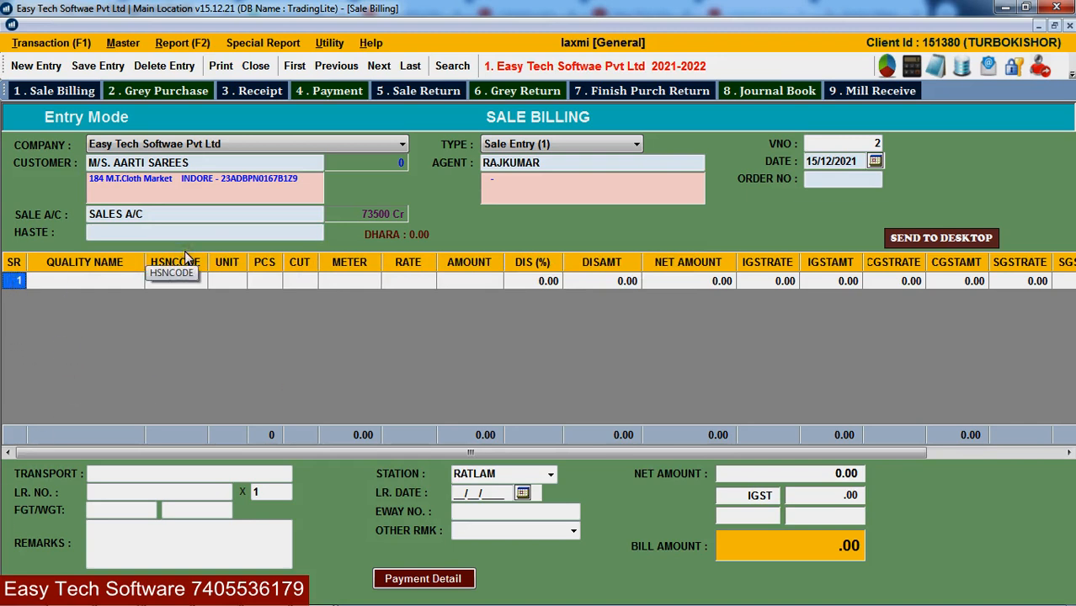
key("Return")
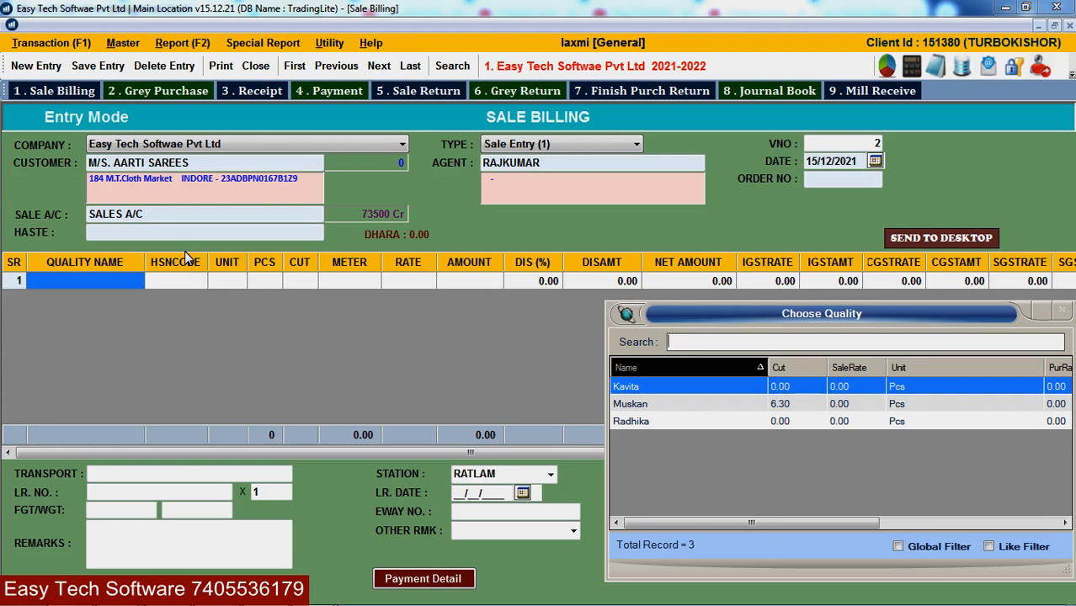
- Create quality DEEPALI as Finish type, Saree category, cut 6.30, Pcs unit, and save it
type("DEEPALI")
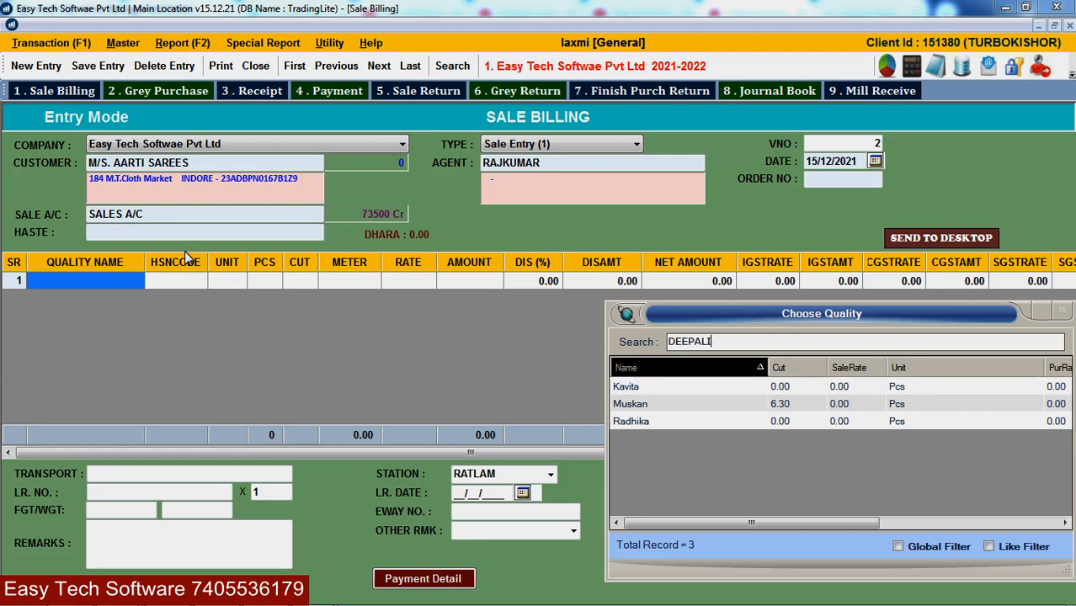
key("Return")
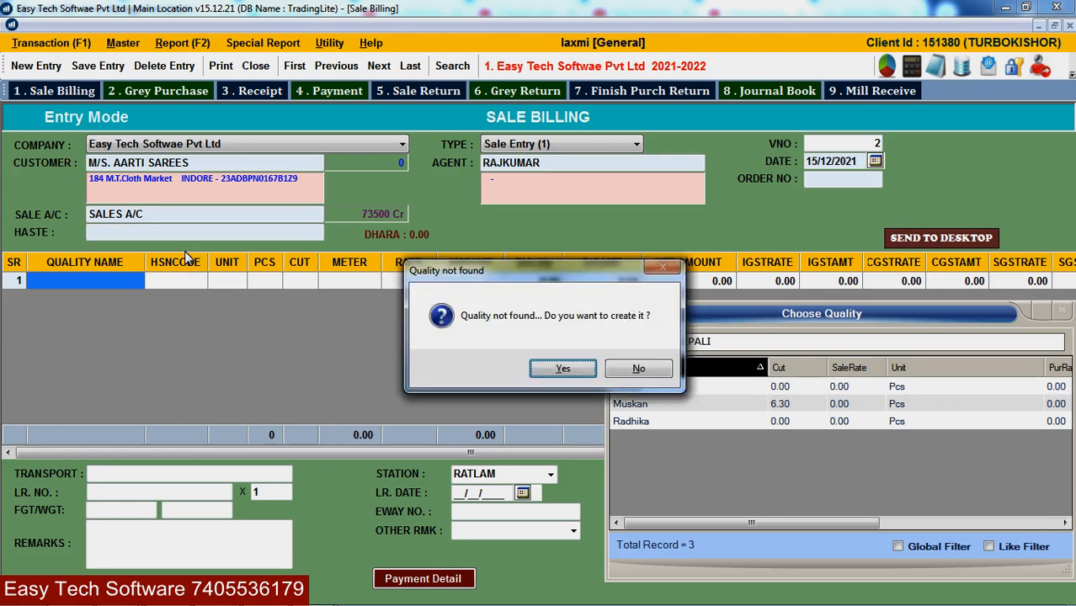
key("Return")
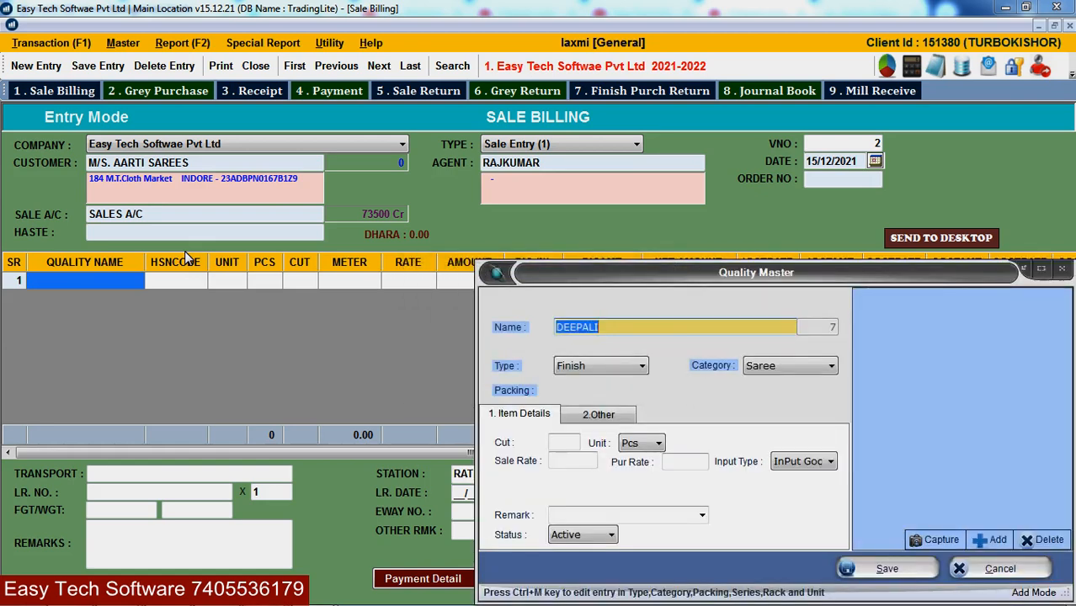
key("Return")
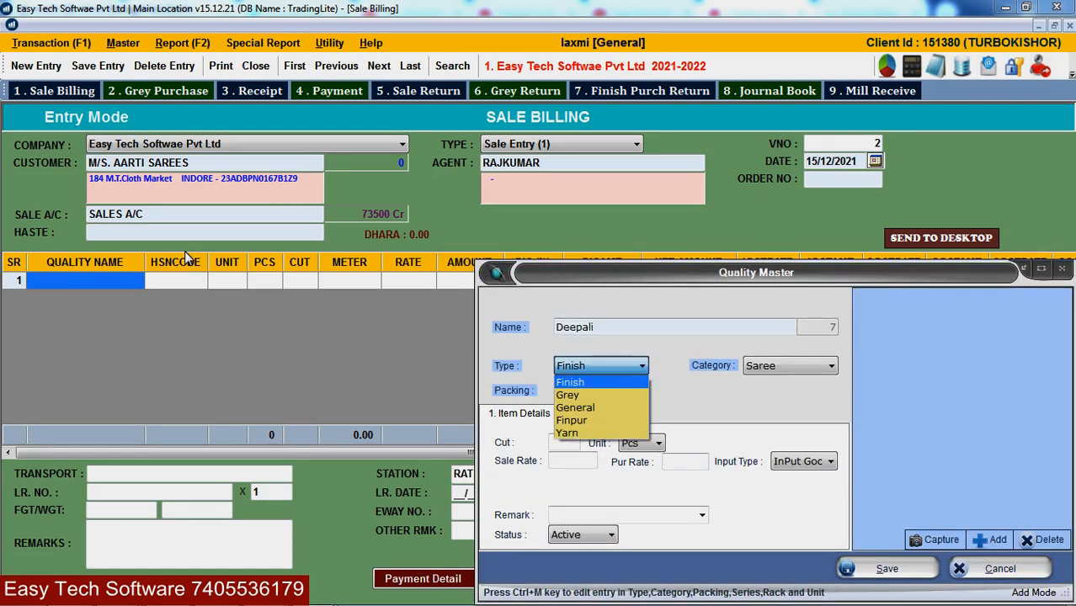
key("Return")
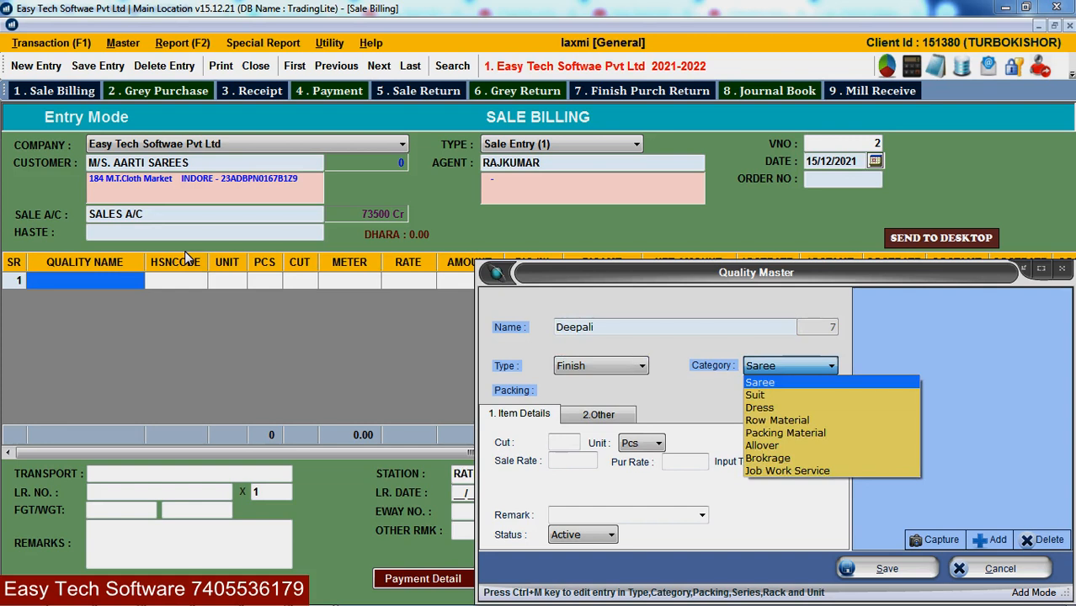
key("Return")
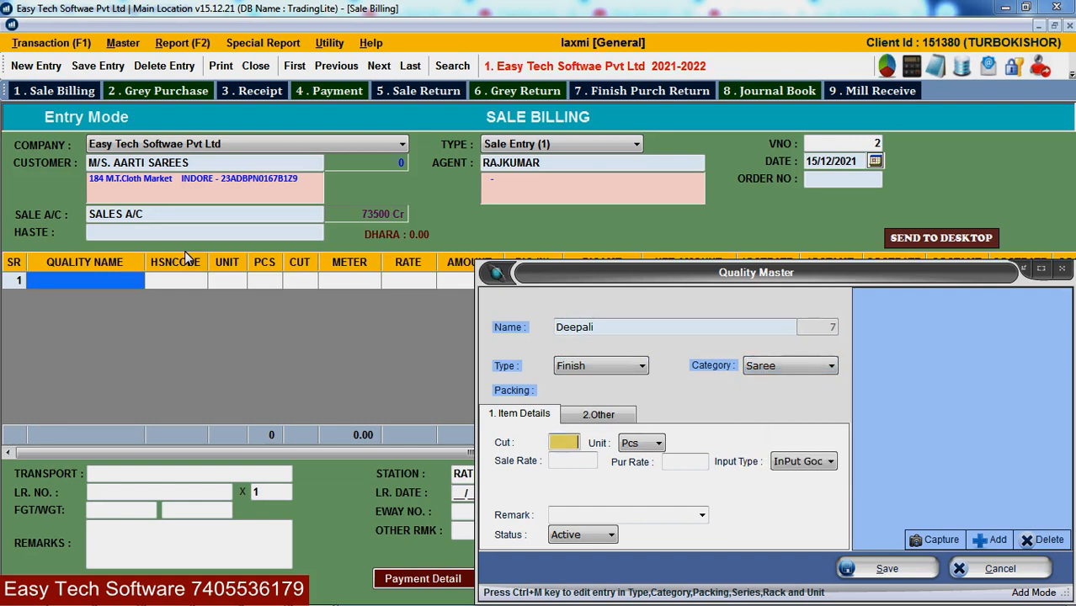
type("6.30")
key("Return")
key("Return")
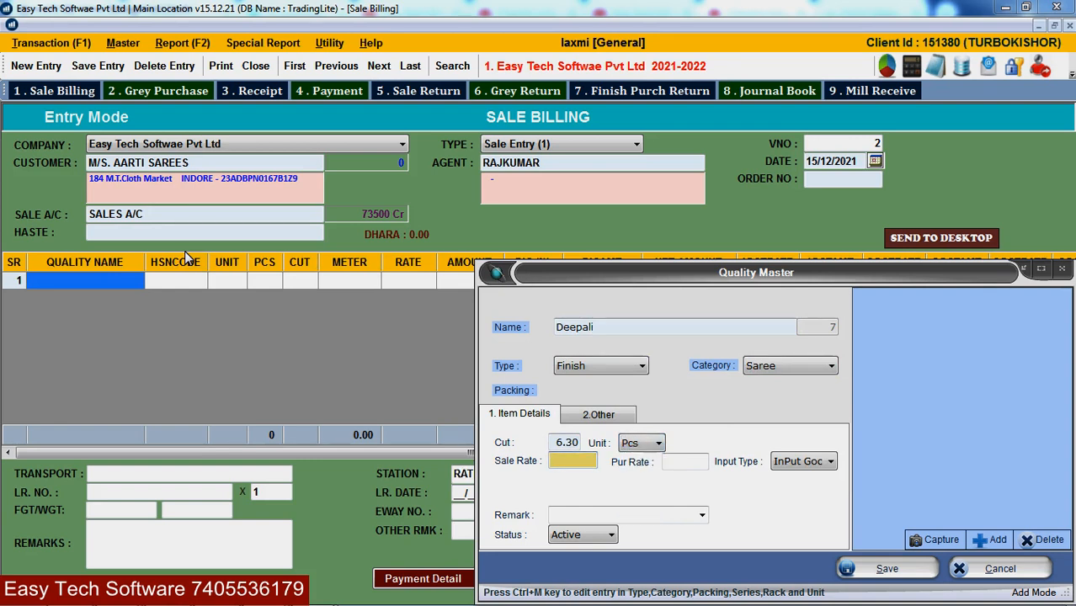
key("Return")
key("Return")
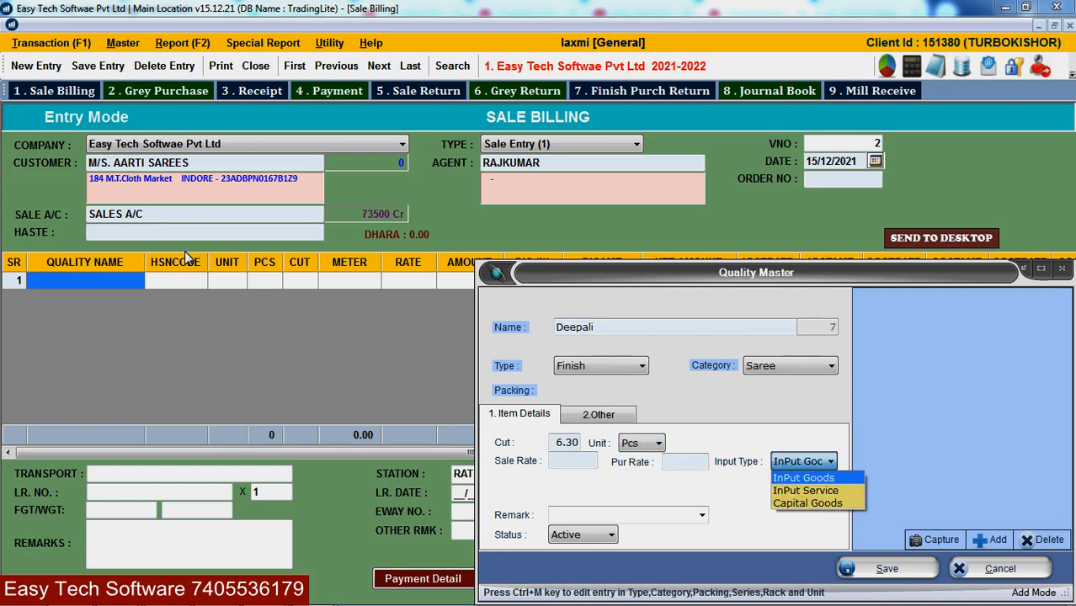
key("Return")
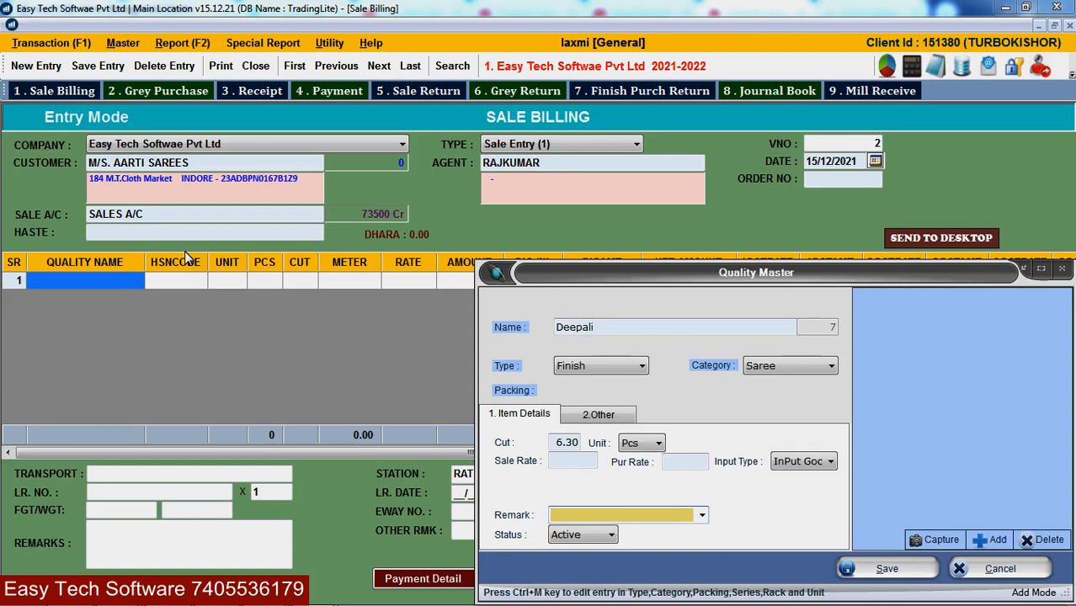
key("Return")
key("Return")
key("Return")
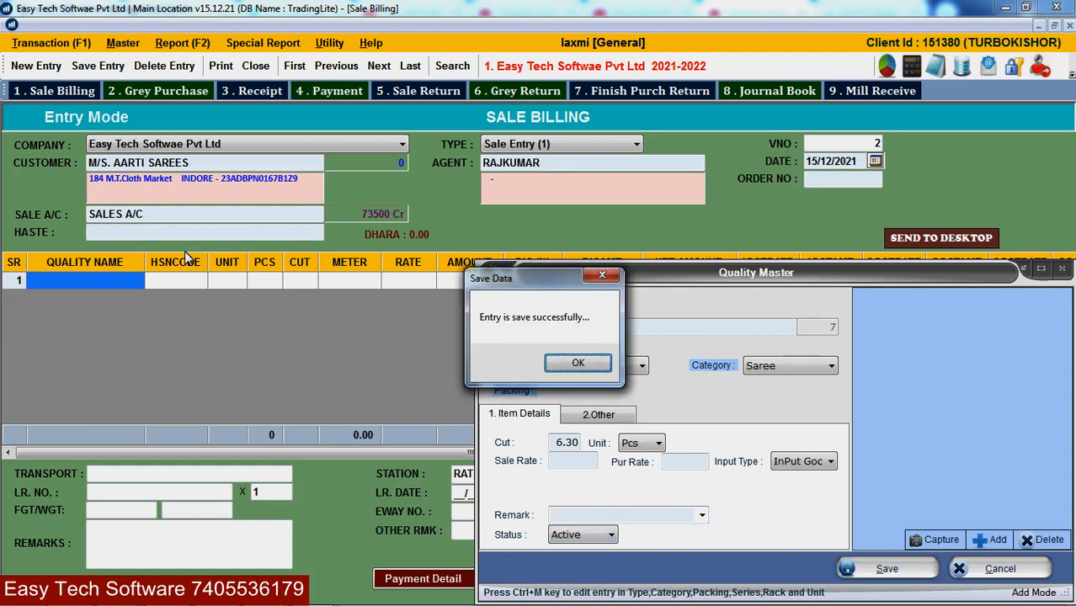
key("Return")
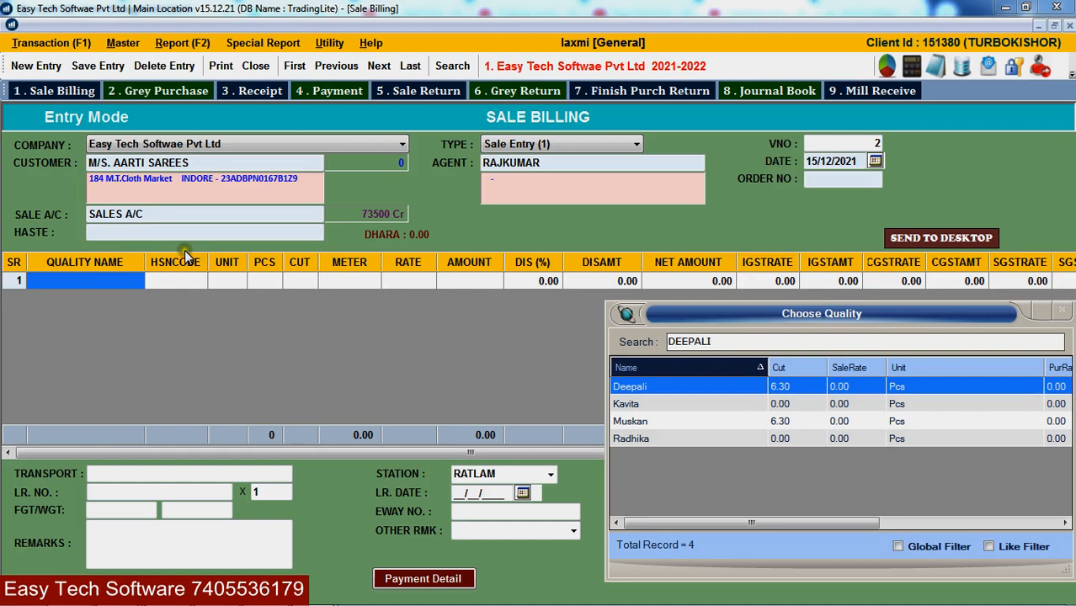
- Put Deepali (HSN 5407, cut 6.30) on bill row 1 and open its quality record
key("Return")
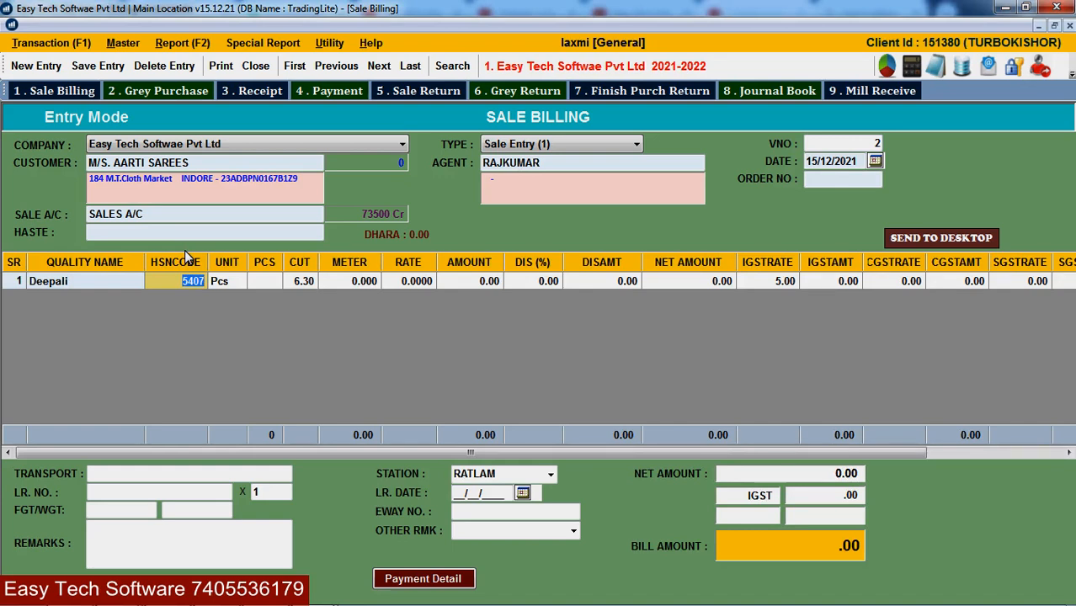
left_click(93, 282)
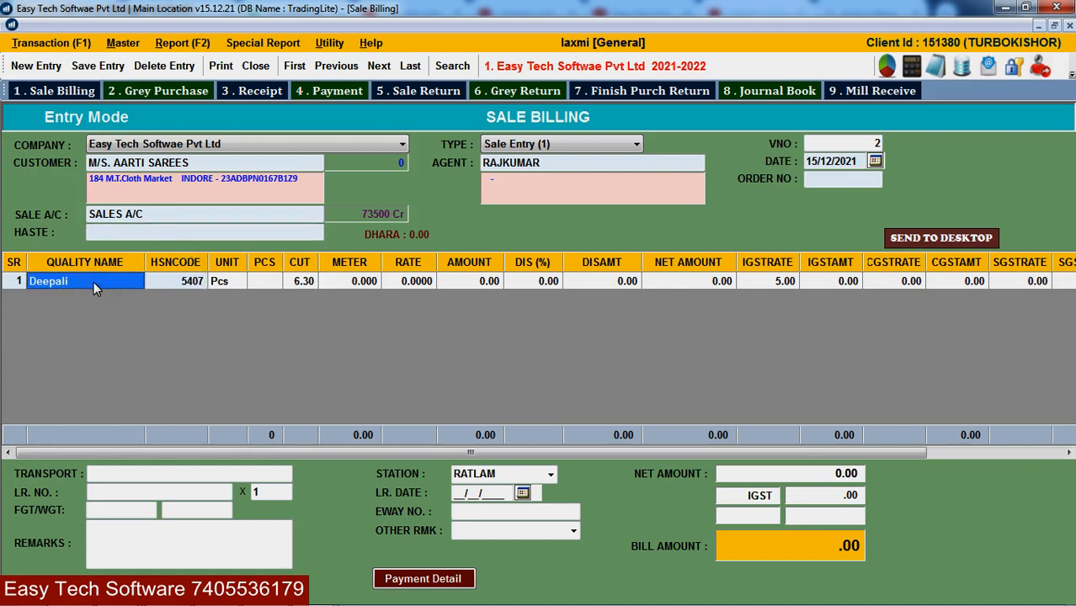
double_click(94, 281)
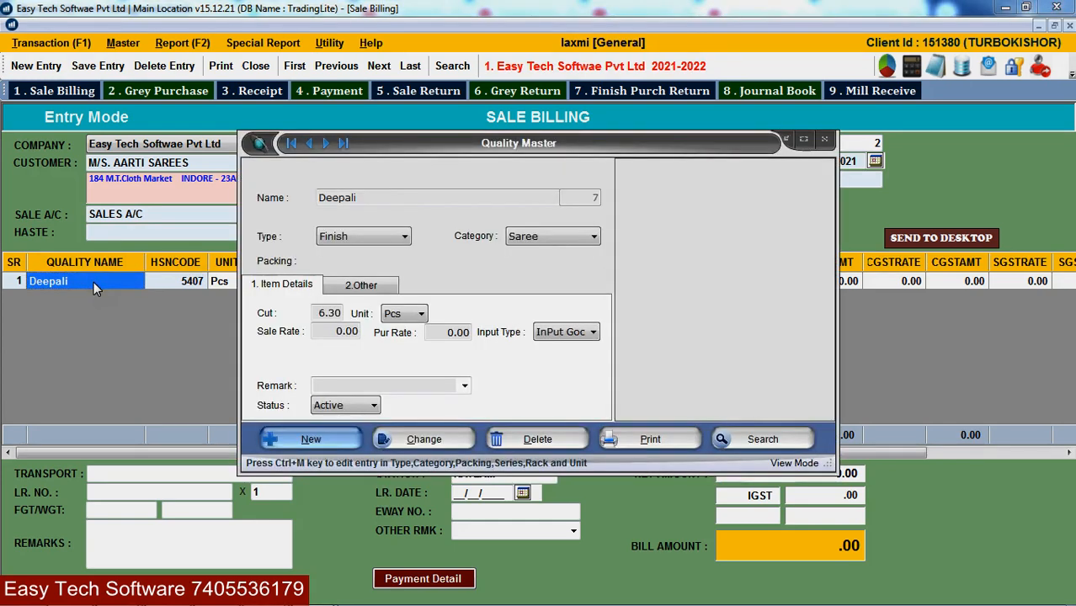
left_click(527, 239)
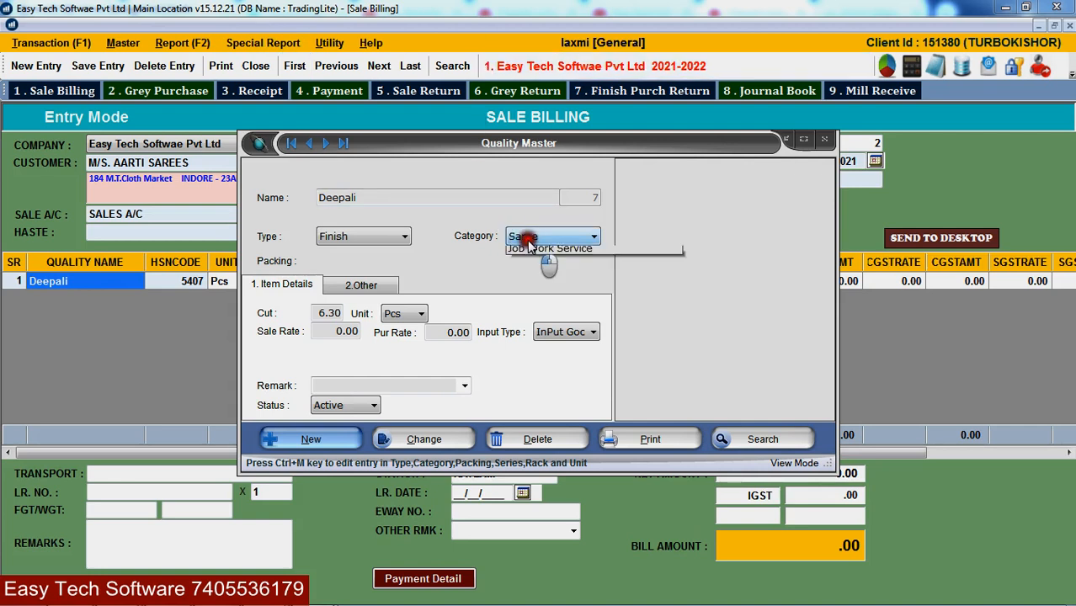
left_click(529, 249)
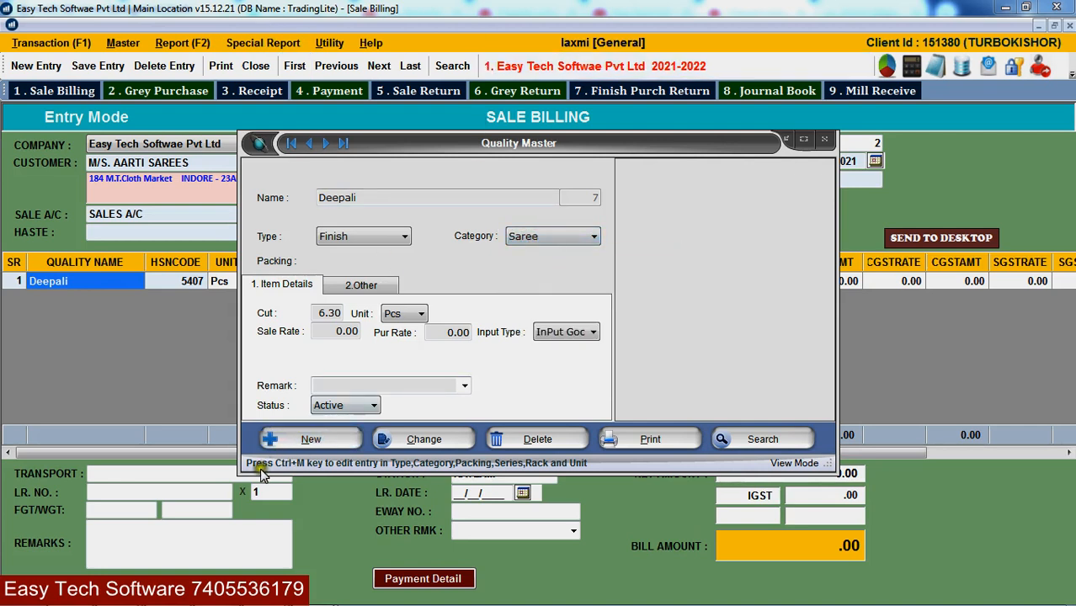
left_click(289, 475)
key("ctrl+m")
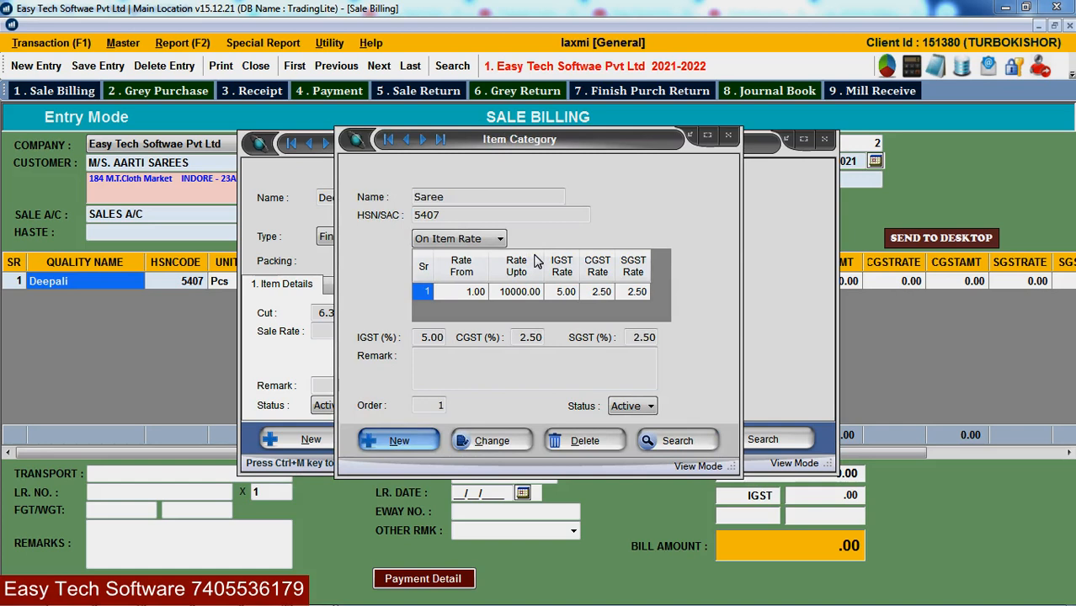
left_click(395, 447)
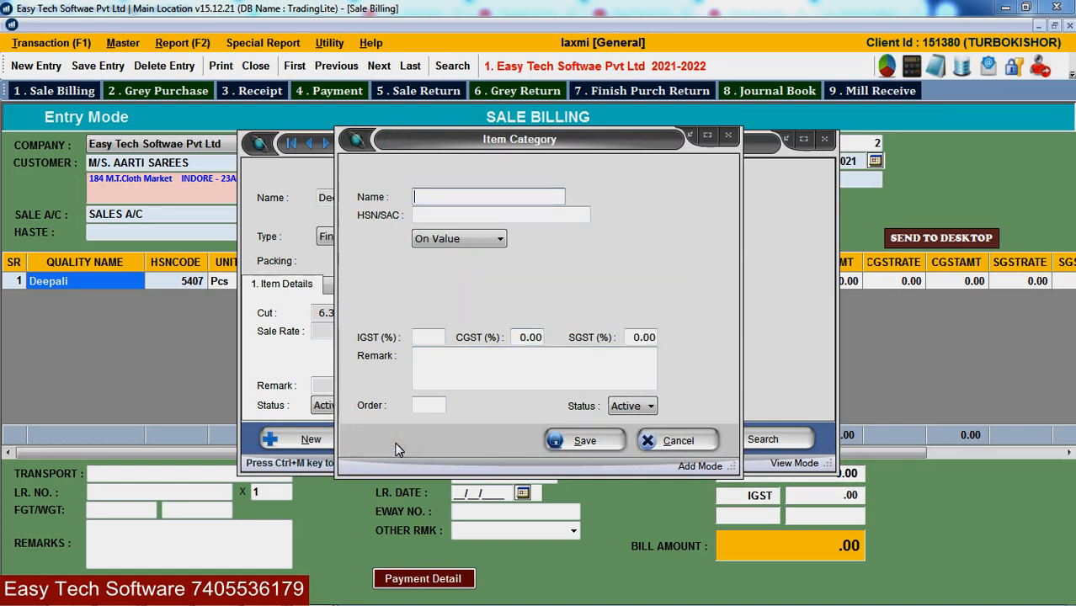
type("LEHNGA")
key("Return")
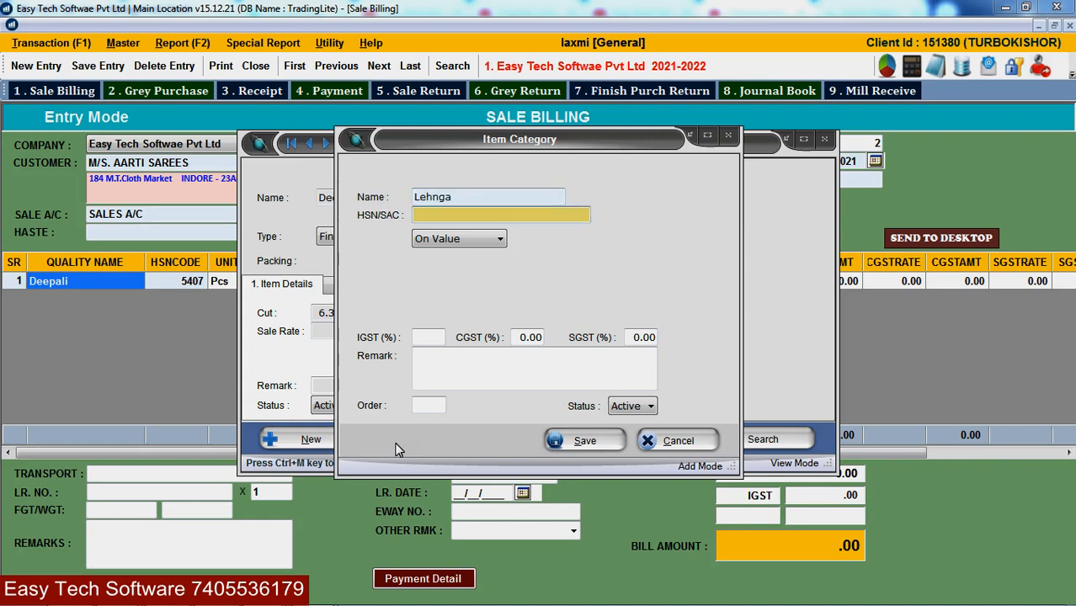
key("Return")
key("Down")
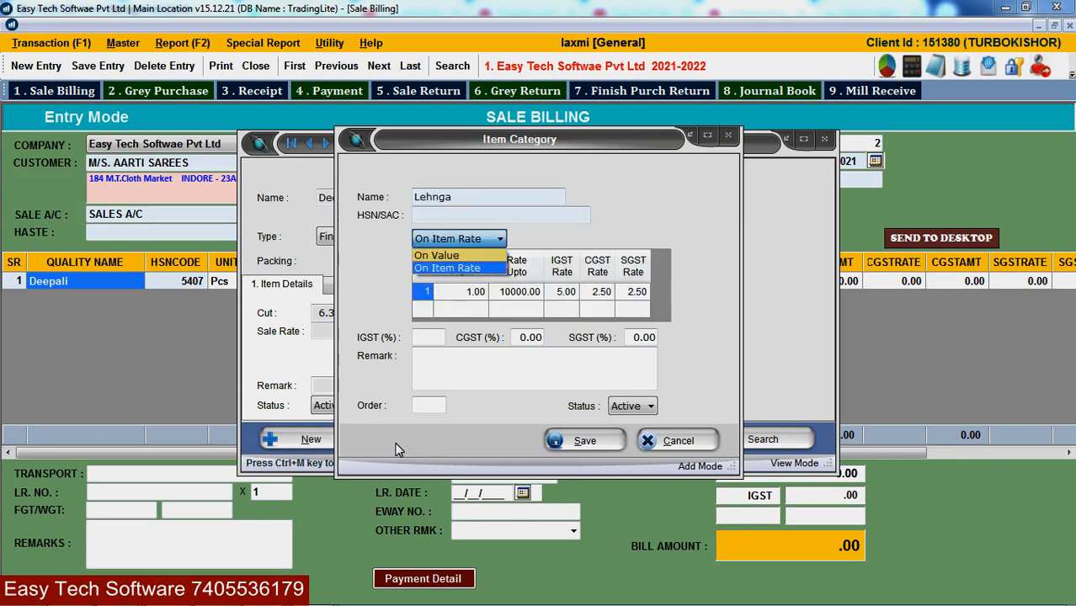
key("Return")
key("Return")
key("Return")
key("Return")
key("Return")
key("Return")
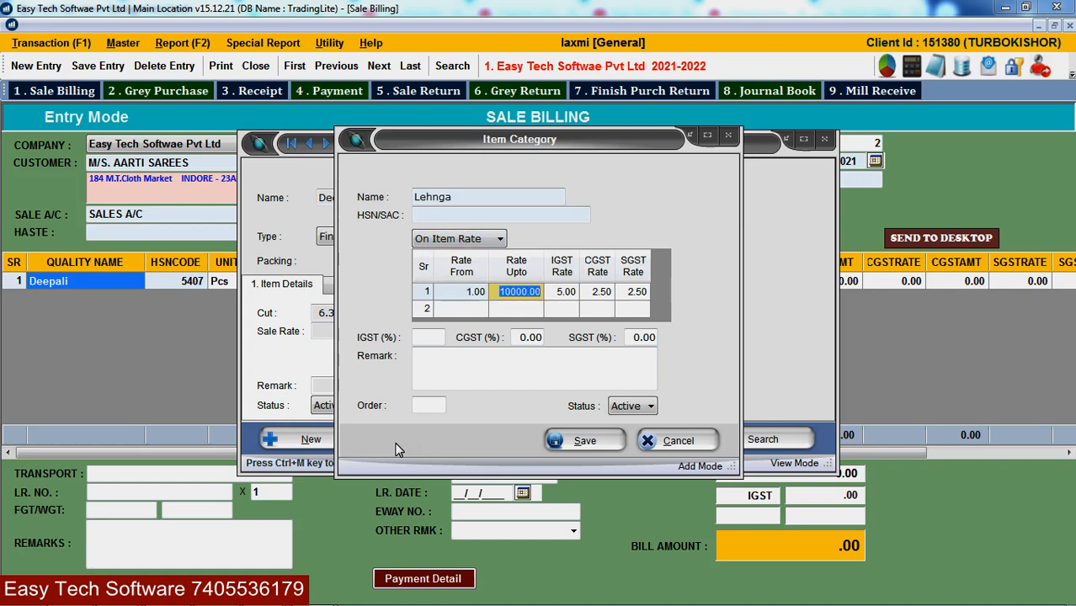
key("Return")
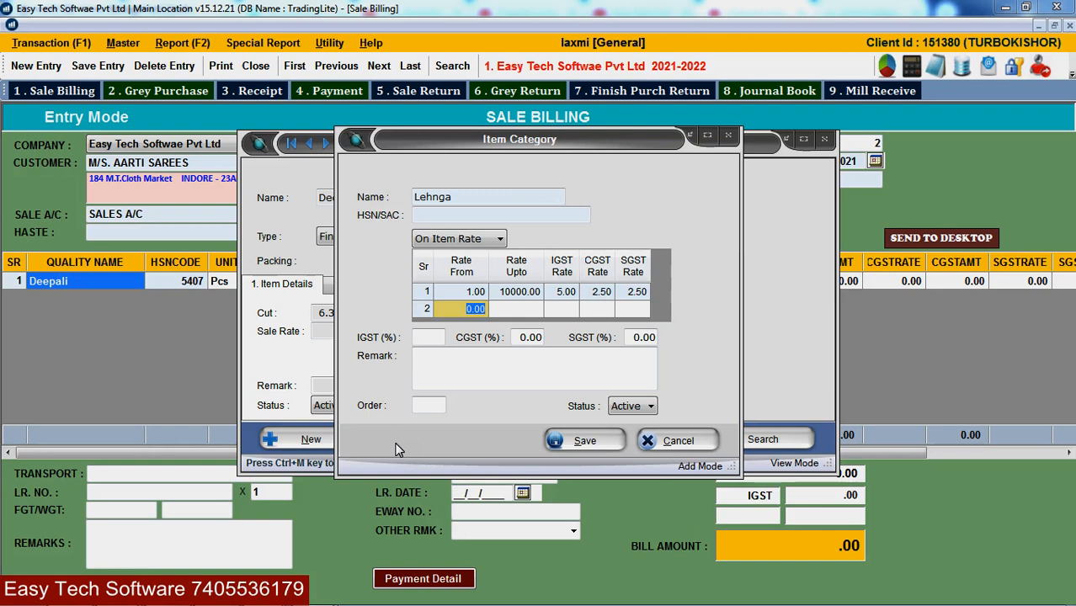
key("Return")
key("Return")
key("Return")
key("Return")
key("Return")
key("Return")
key("Return")
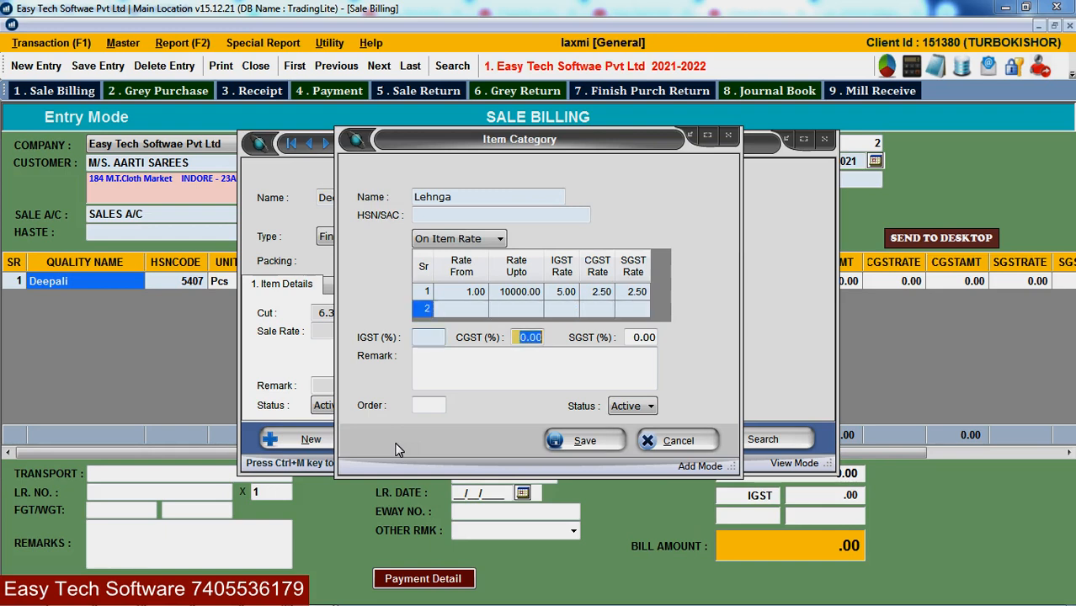
key("Return")
key("Return")
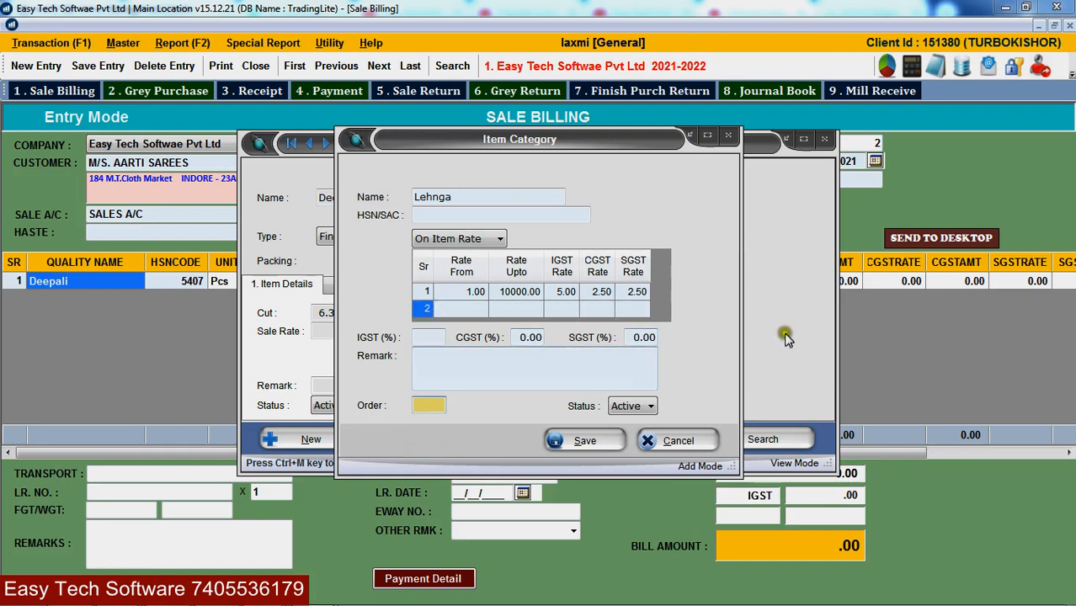
left_click(687, 446)
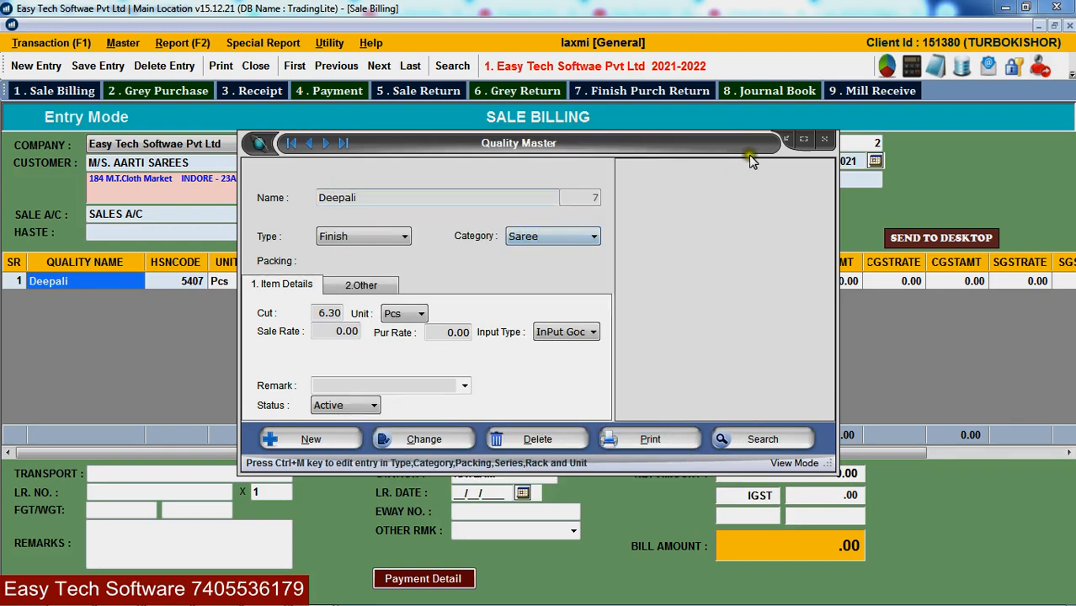
- Open the item category records and look up the category with HSN code 5407
left_click(825, 145)
left_click(122, 43)
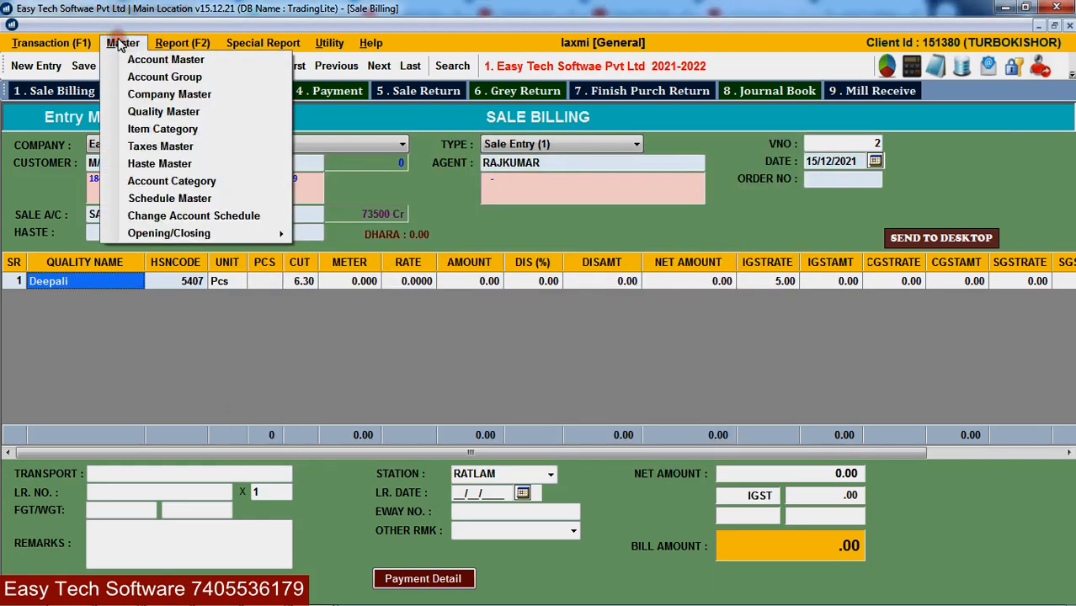
left_click(139, 128)
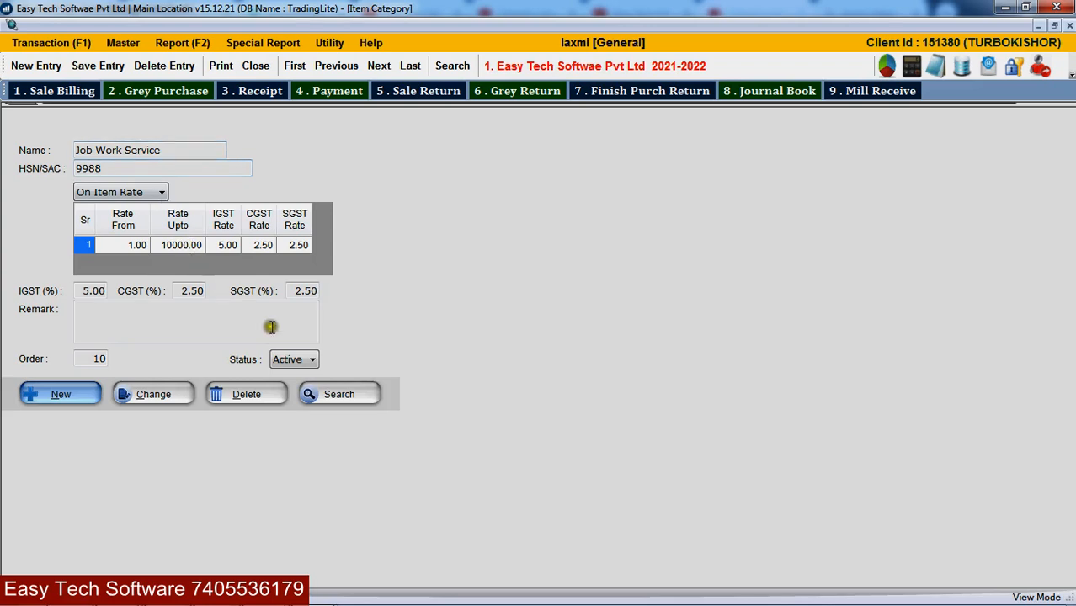
left_click(339, 394)
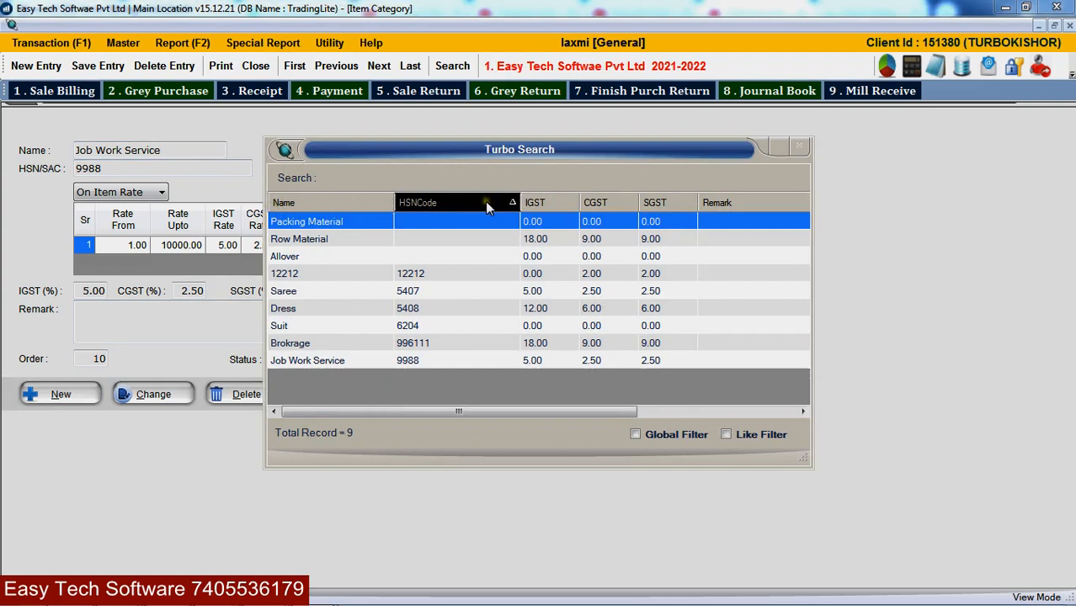
left_click(288, 204)
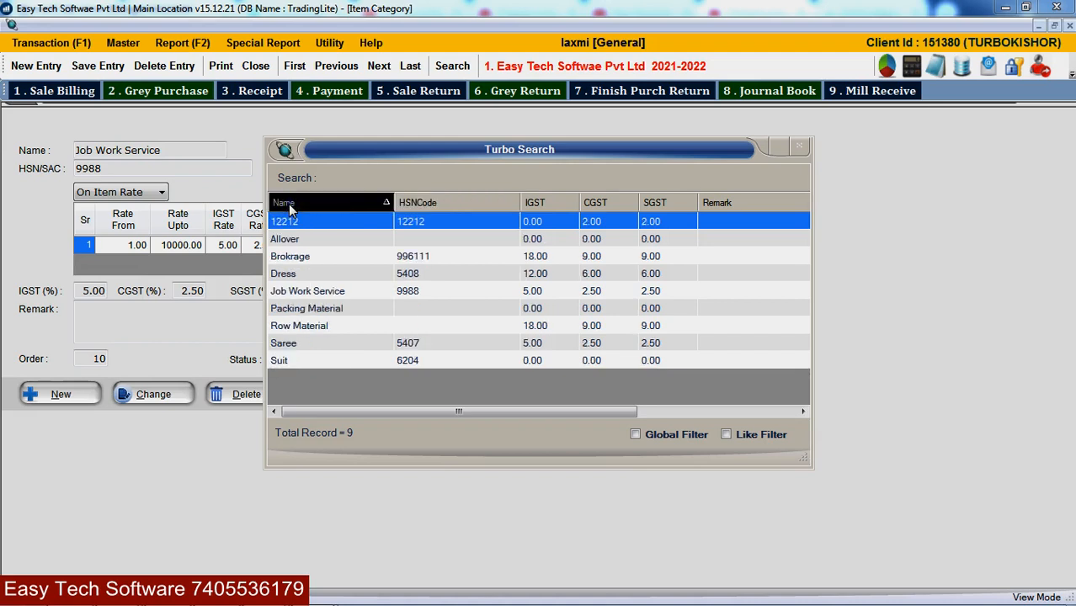
left_click(413, 205)
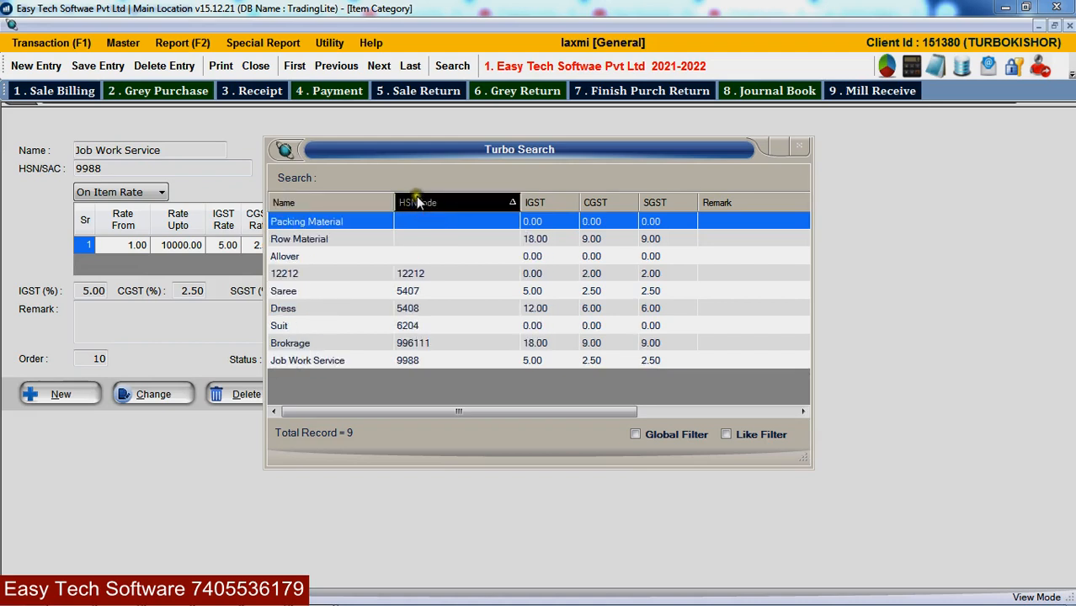
type("5407")
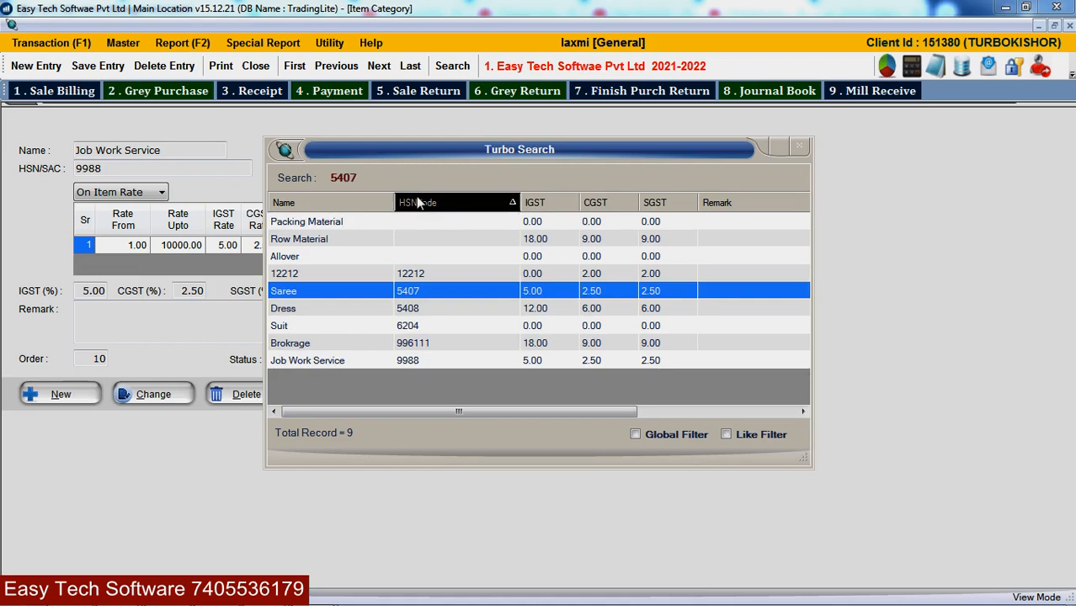
key("Return")
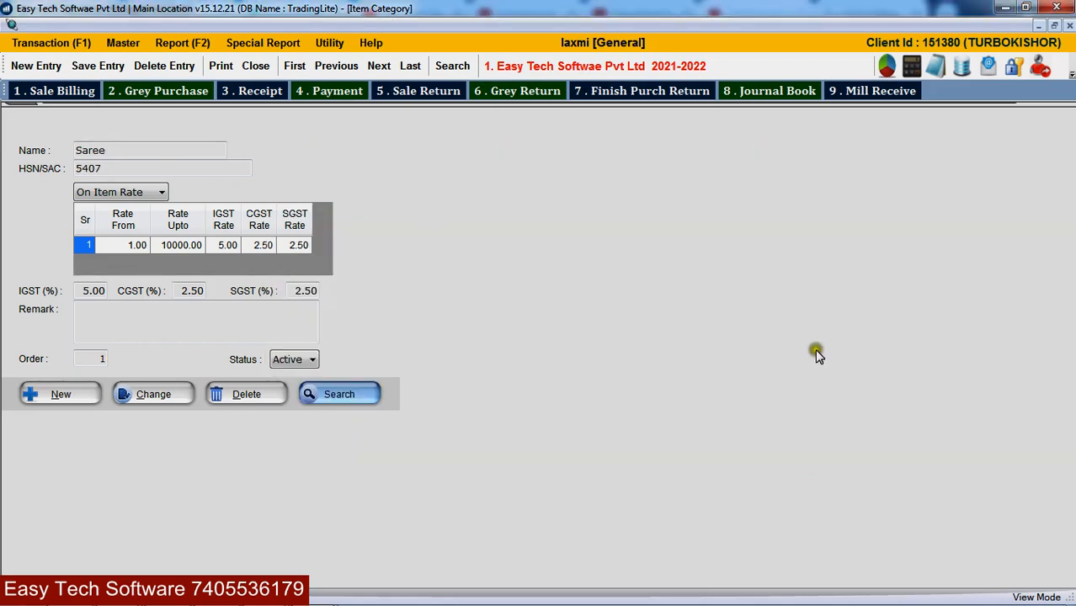
- Search the item categories by name for 'saree', then return to the Sale Billing form
left_click(336, 396)
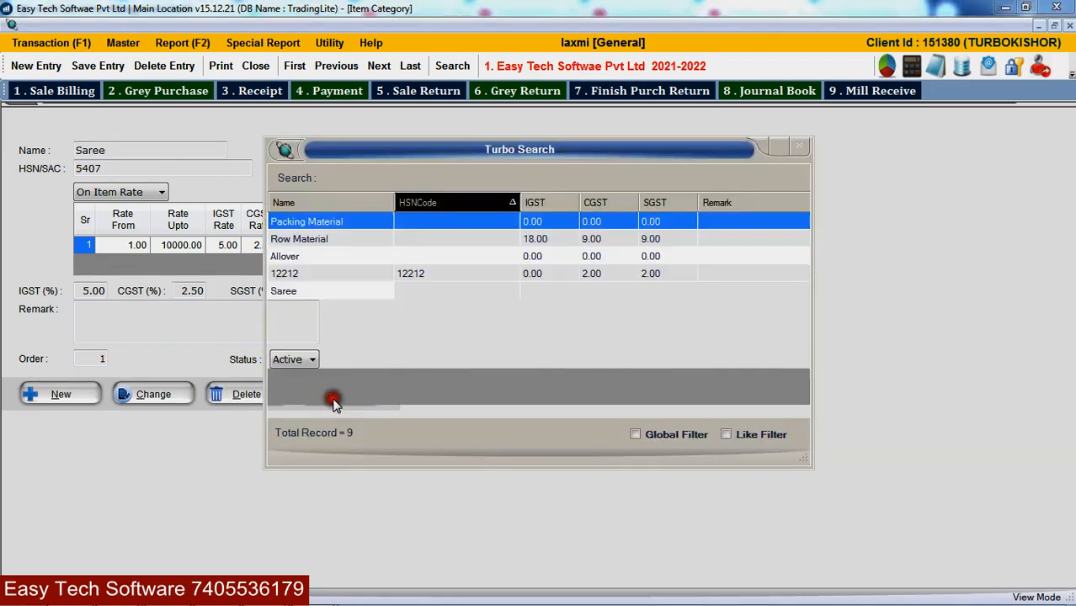
left_click(301, 200)
type("saree")
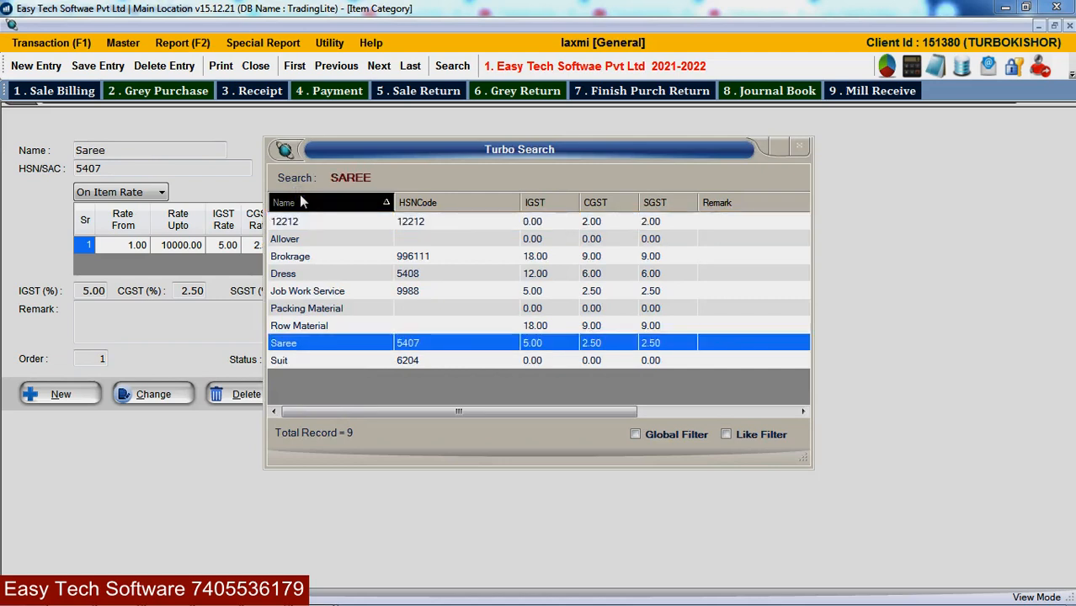
key("Return")
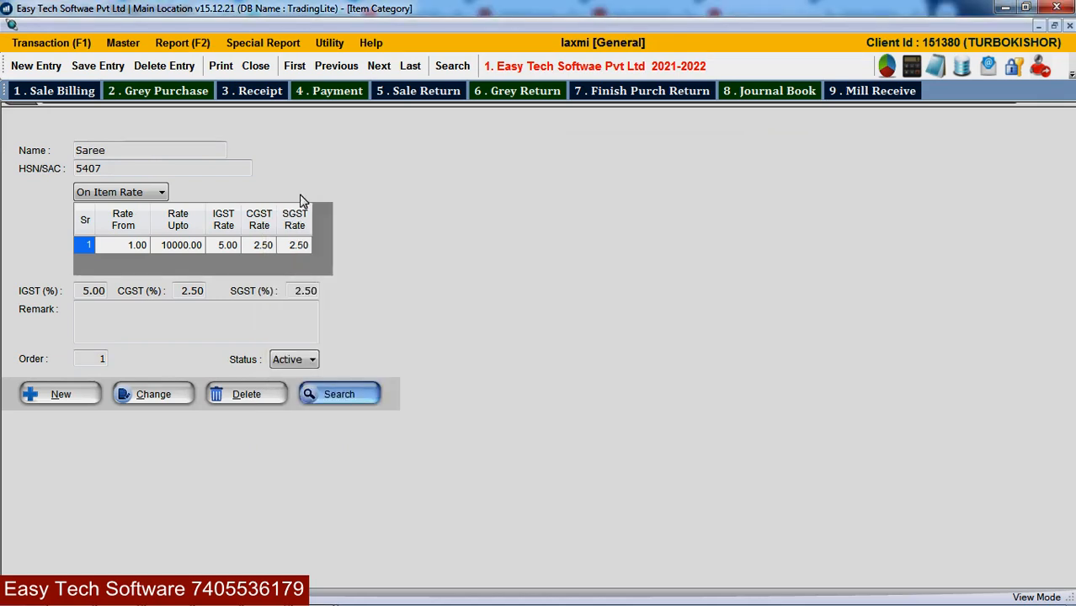
key("Escape")
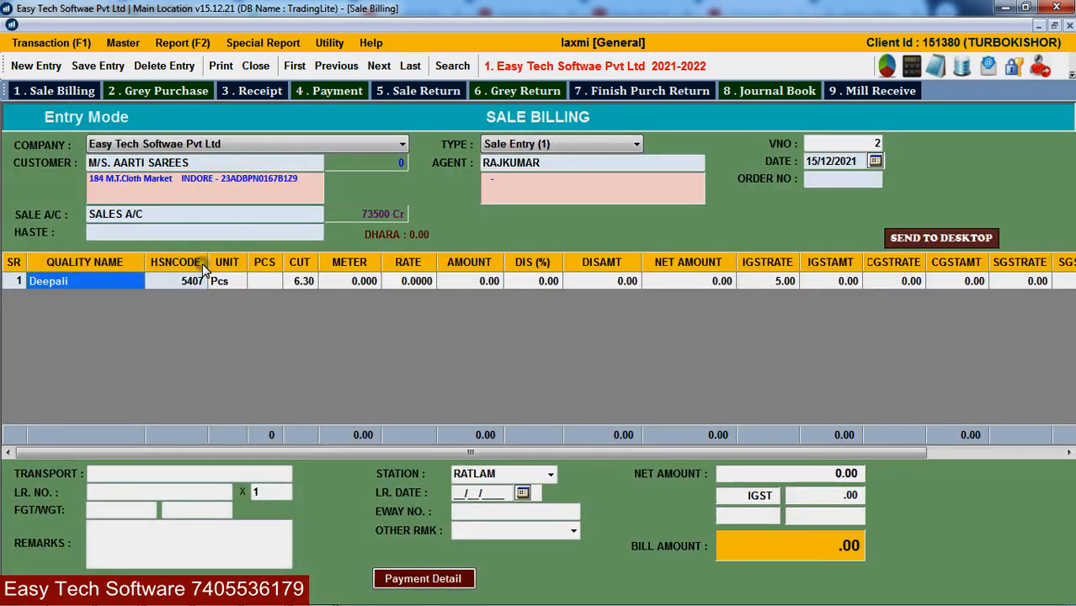
- Enter 110 pcs at rate 550 for Deepali on row 1, giving amount 60500.00
key("ctrl+m")
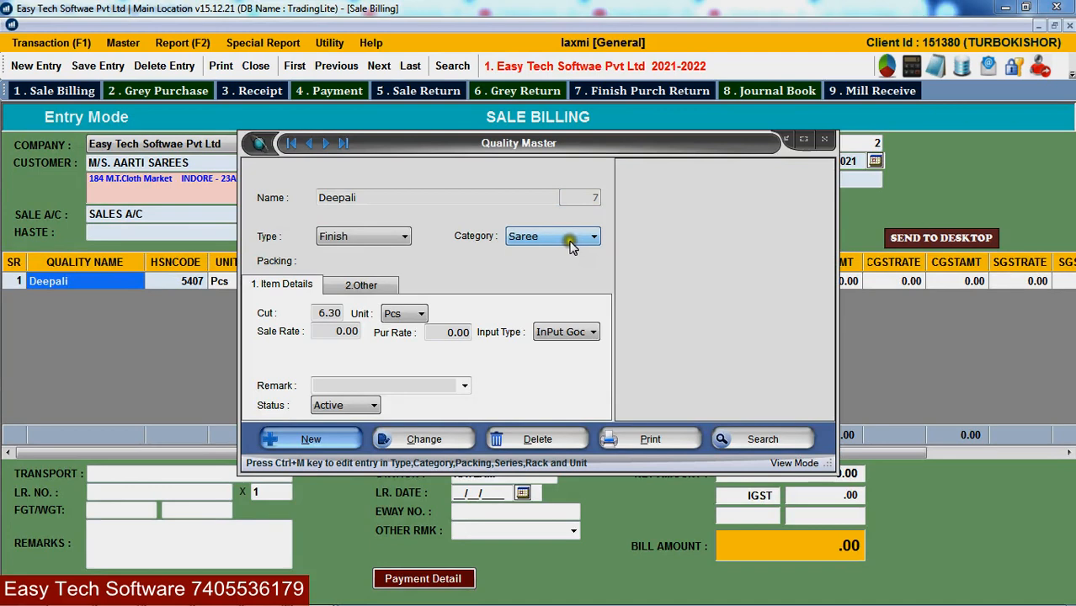
key("Escape")
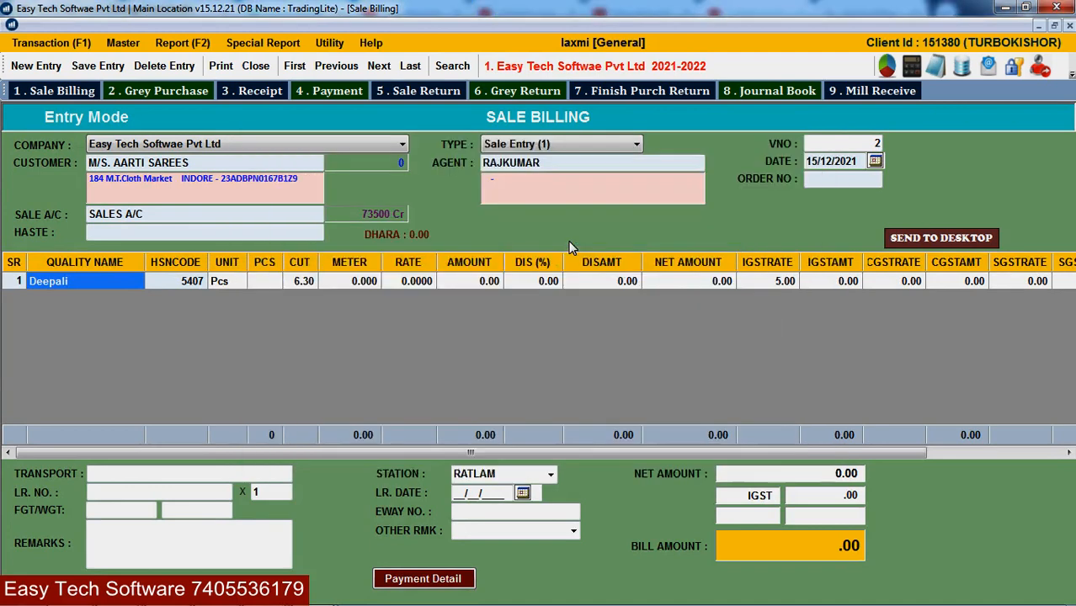
left_click(153, 282)
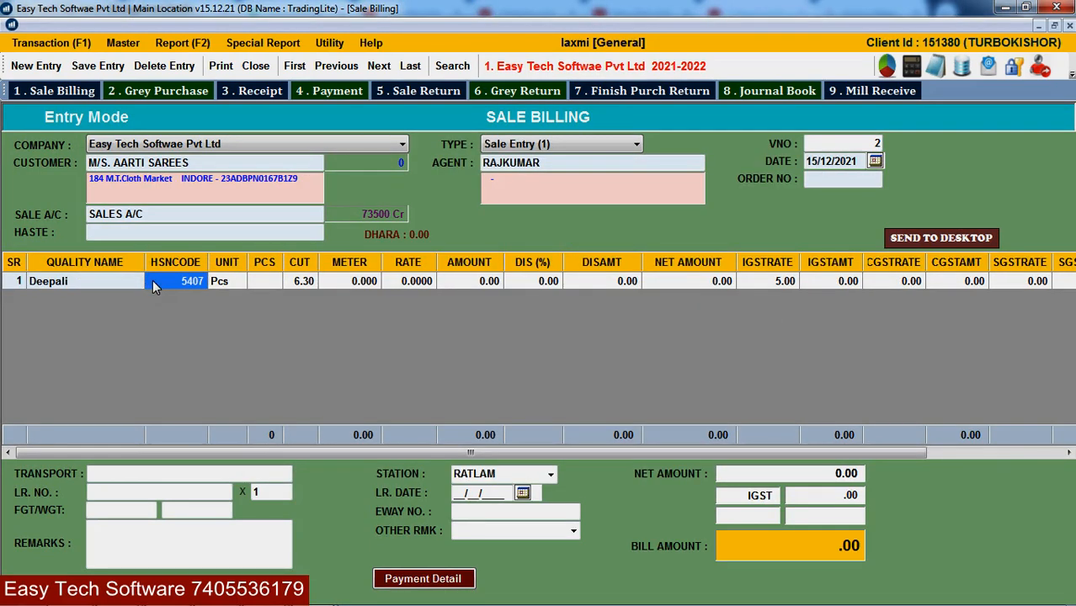
left_click(153, 281)
key("Return")
key("Return")
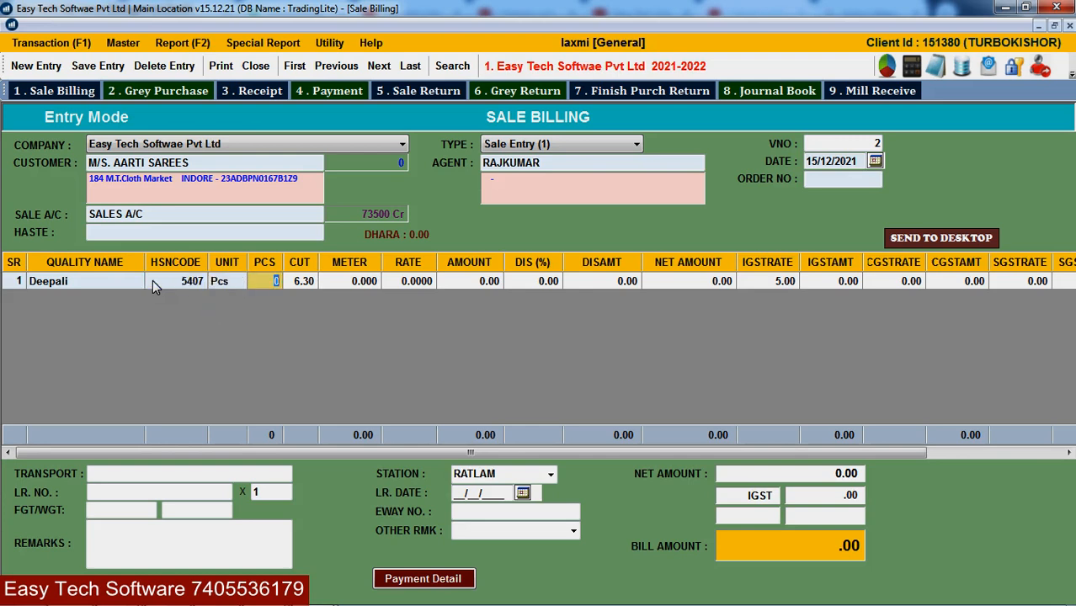
type("110")
key("Return")
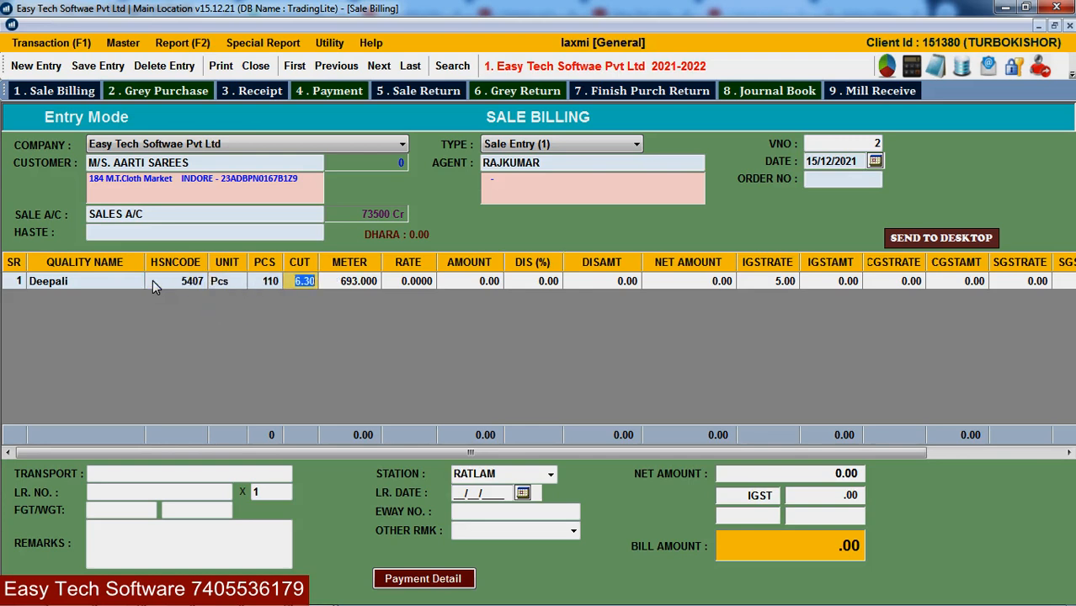
key("Return")
key("Return")
type("550")
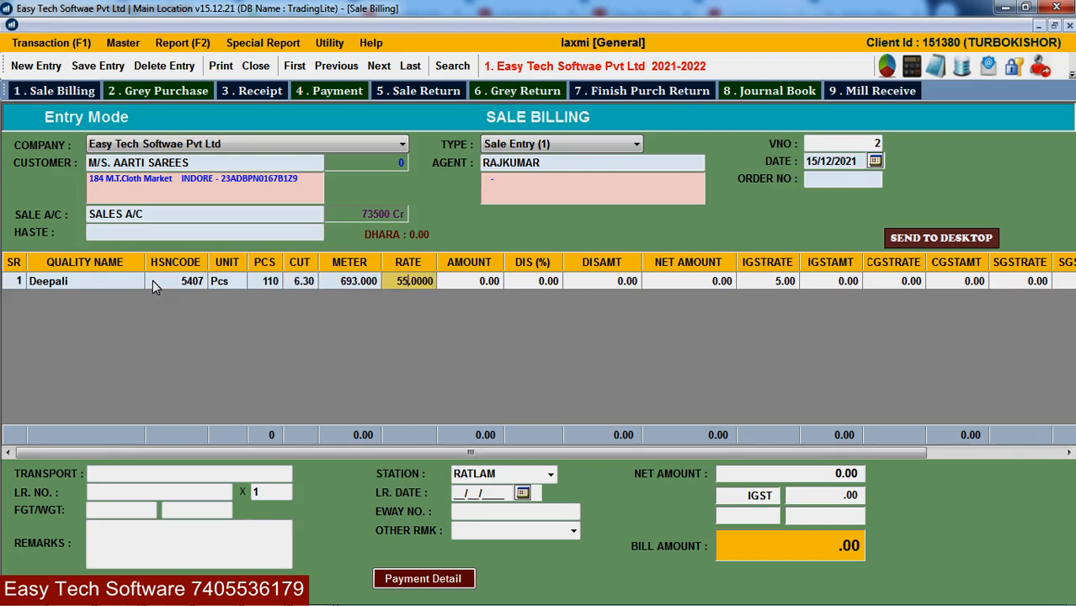
key("Return")
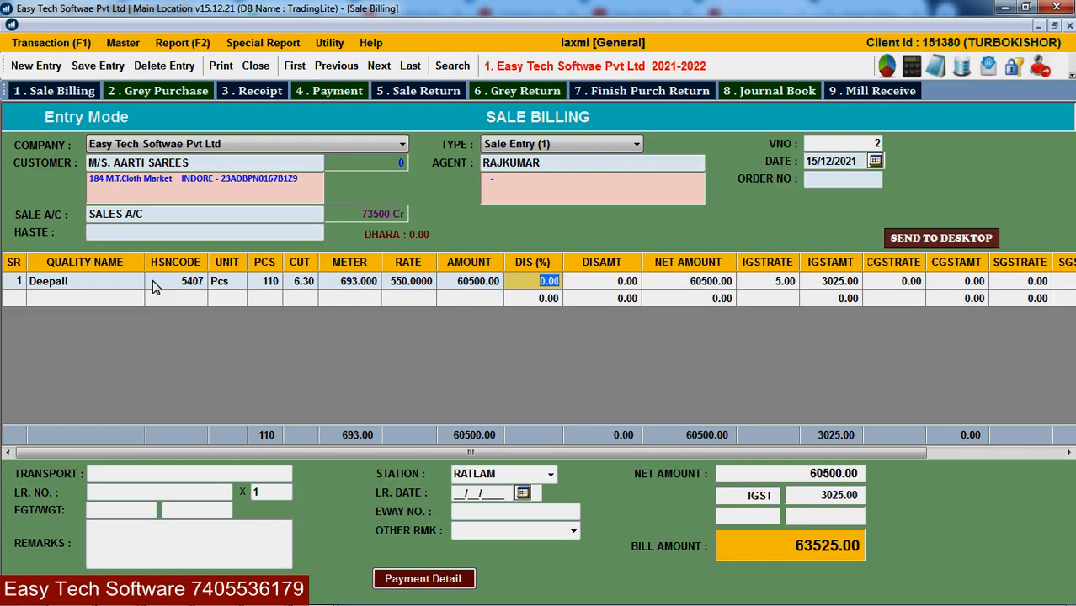
left_click(218, 162)
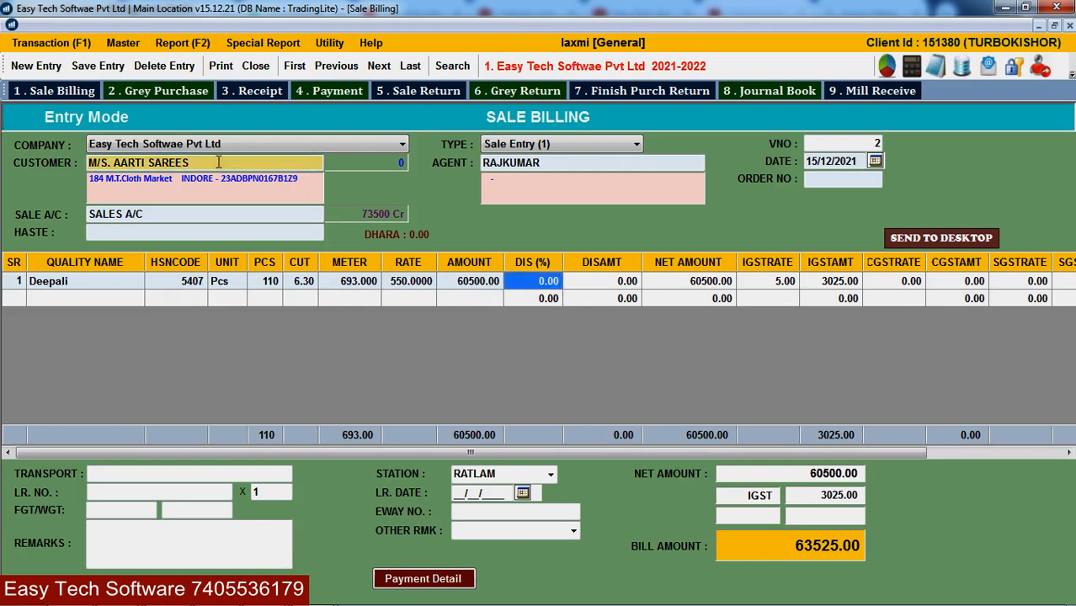
double_click(218, 163)
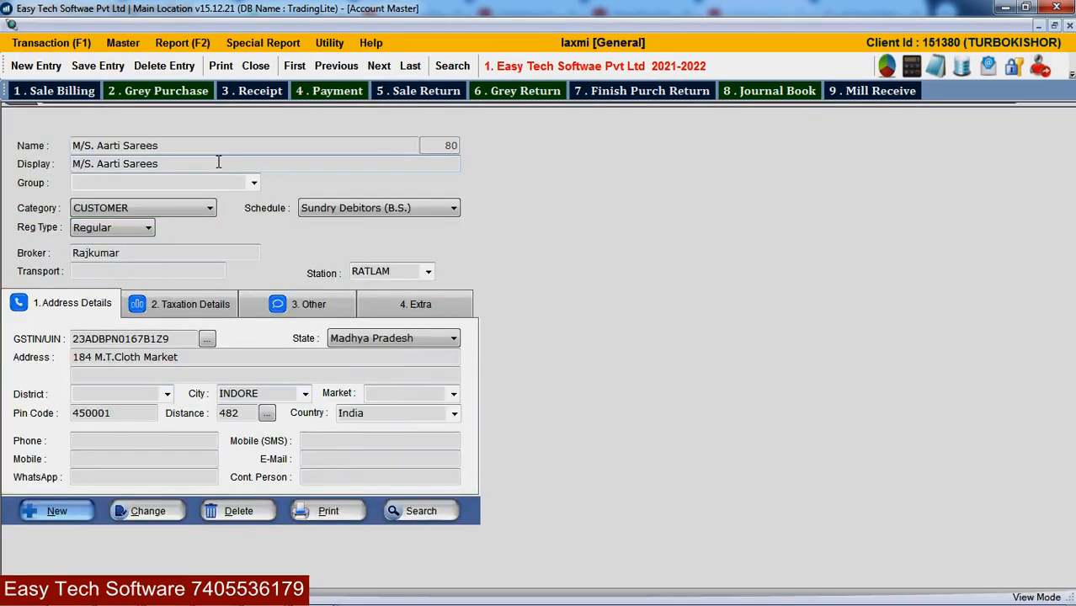
left_click(210, 307)
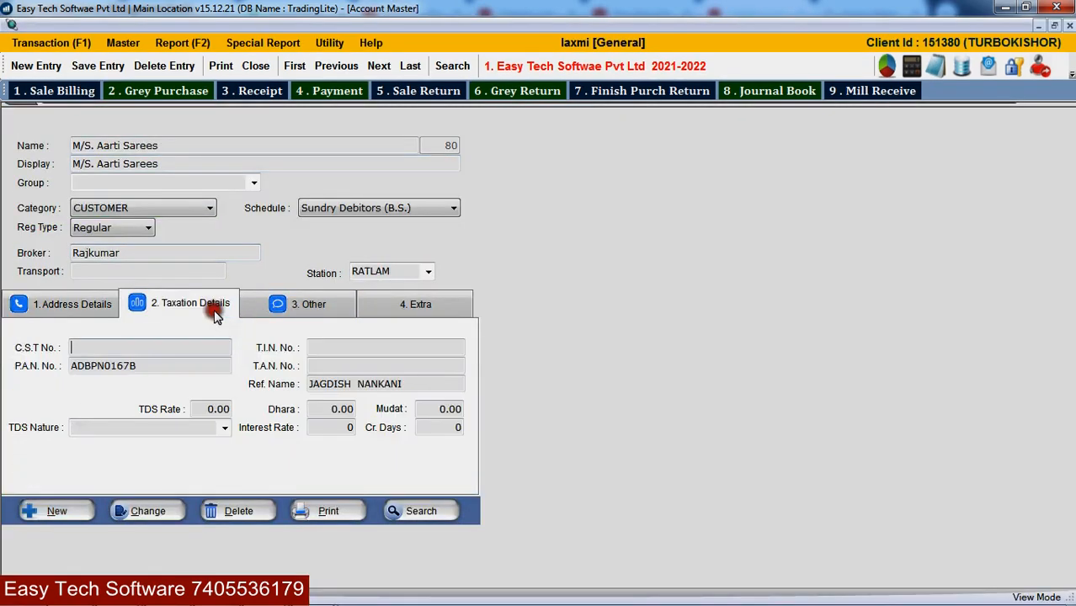
left_click(340, 409)
key("Escape")
left_click(538, 285)
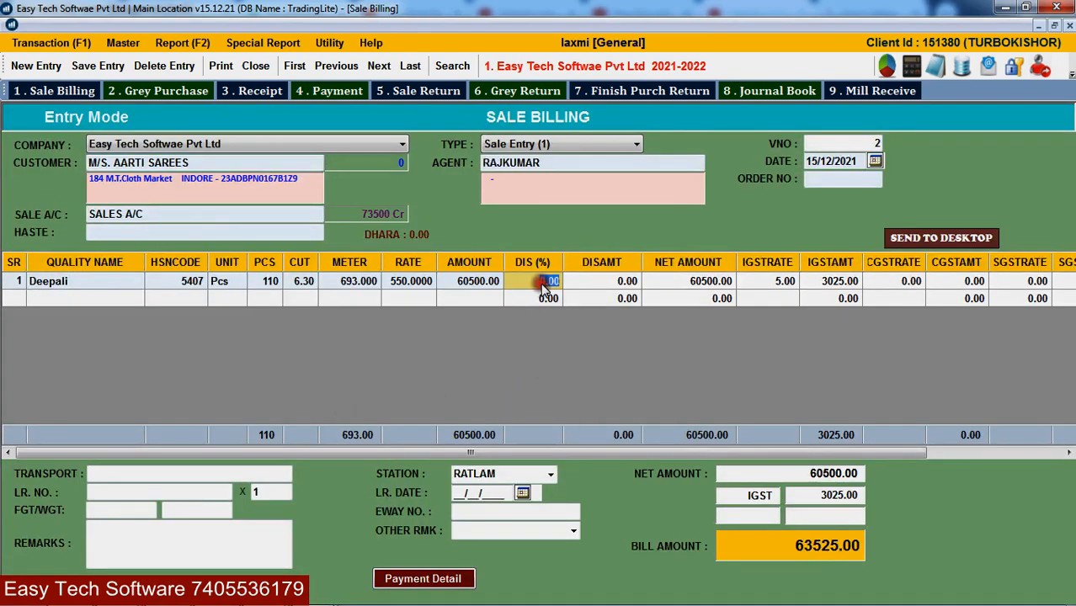
- Change row 1's IGST rate to 12 and dismiss the improper tax amount warning
key("Return")
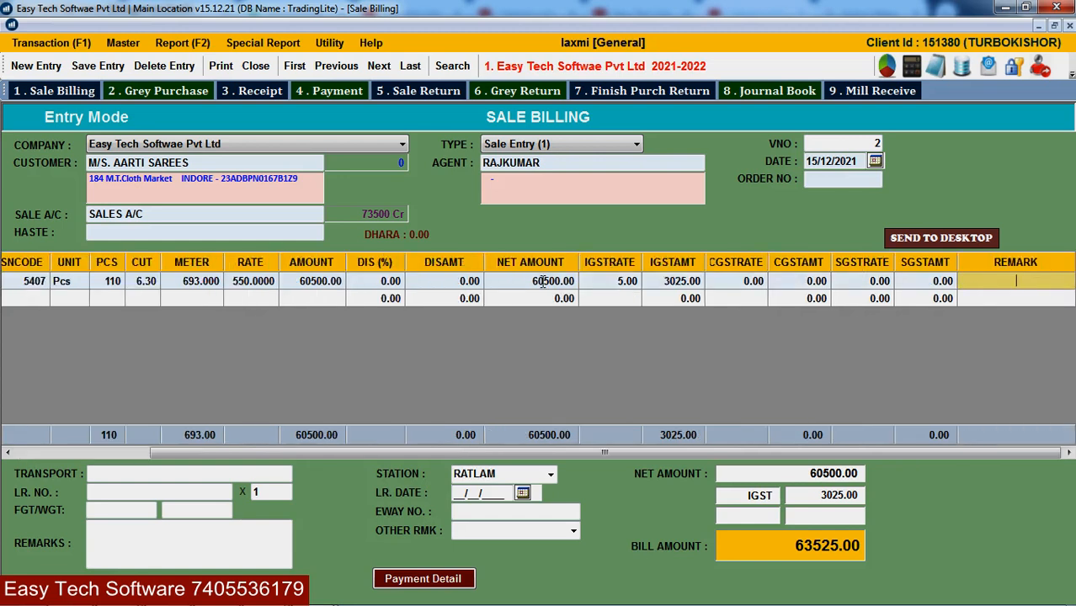
left_click(624, 287)
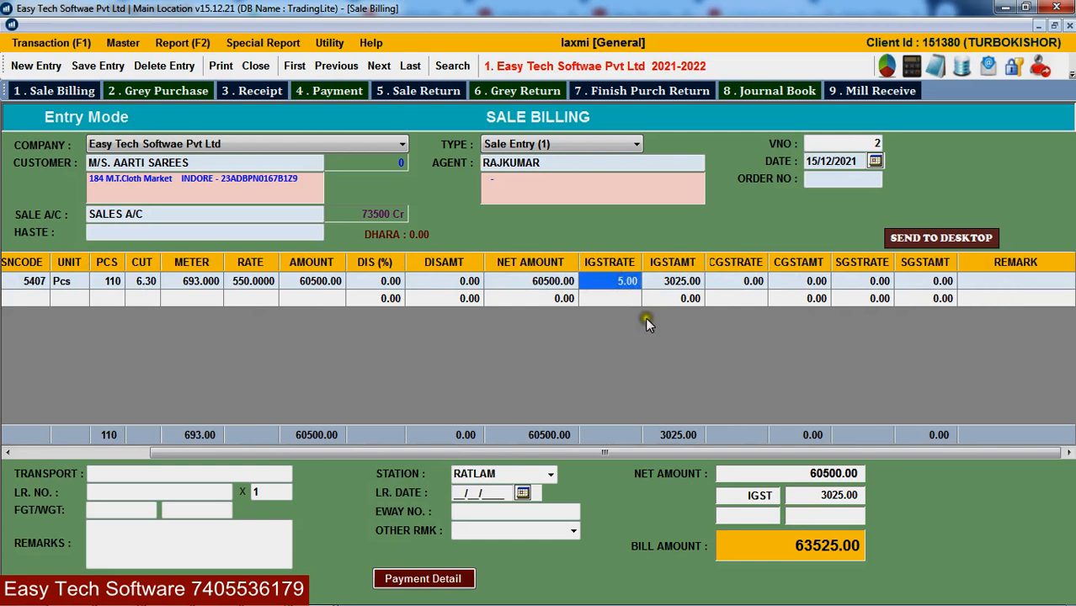
mouse_move(677, 602)
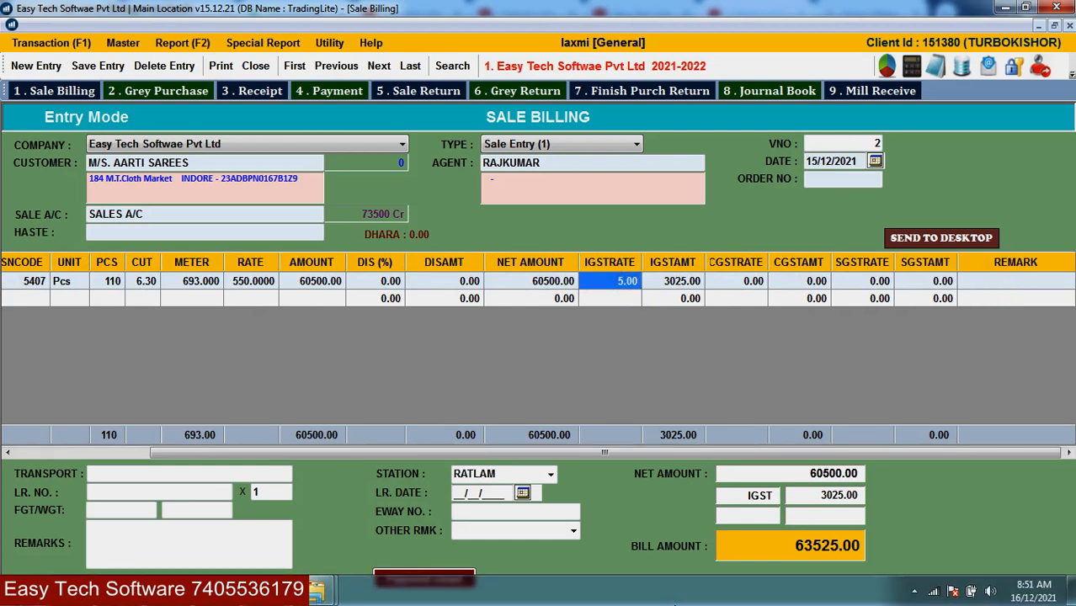
key("F2")
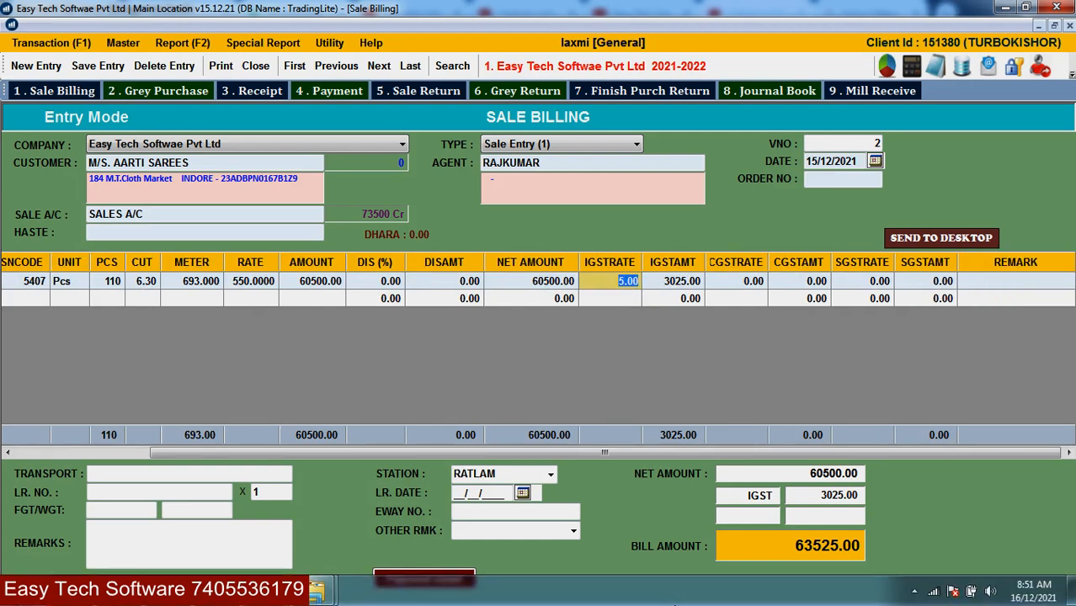
type("12")
key("Return")
key("Left")
key("Left")
key("Left")
key("Left")
key("Left")
key("Left")
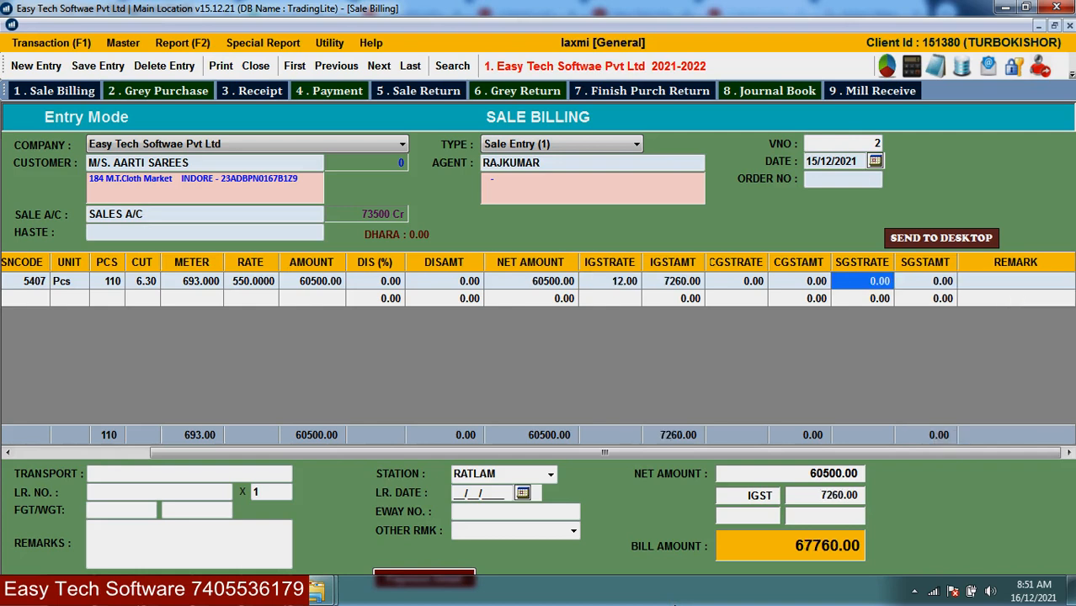
key("F2")
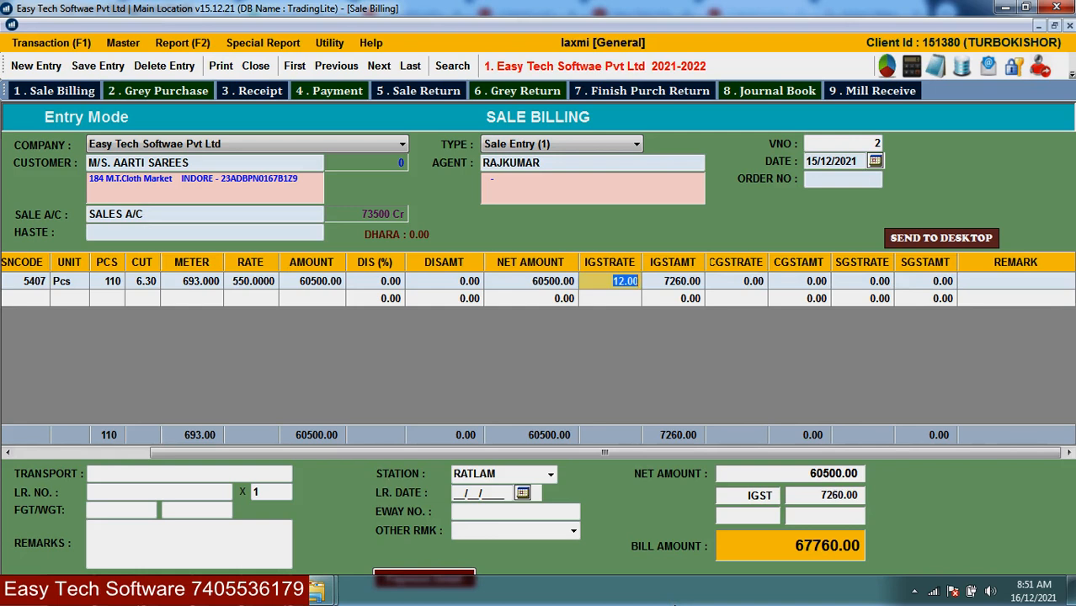
key("Return")
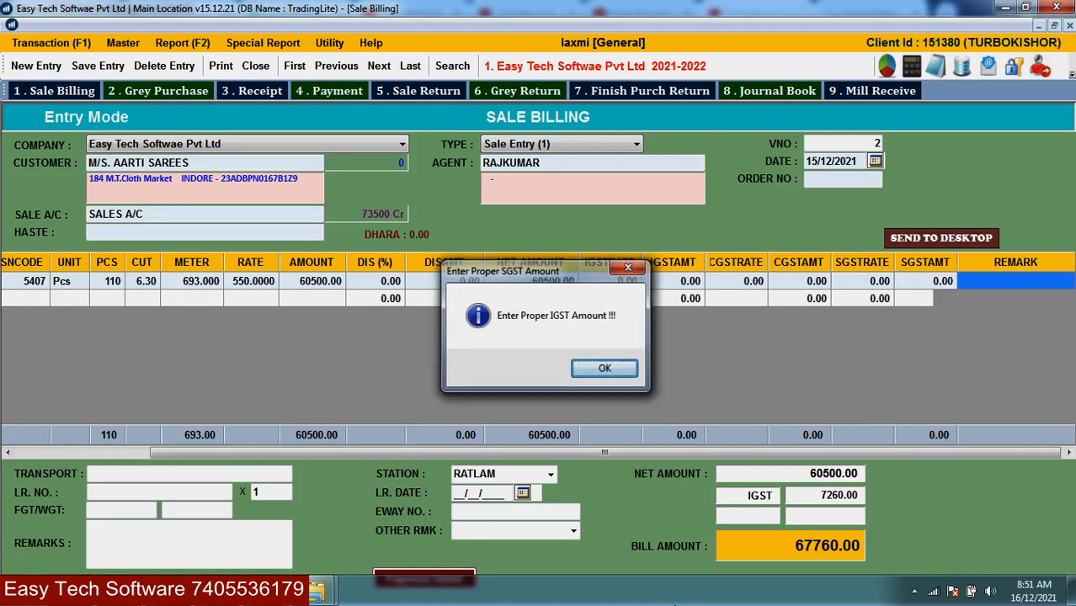
key("Return")
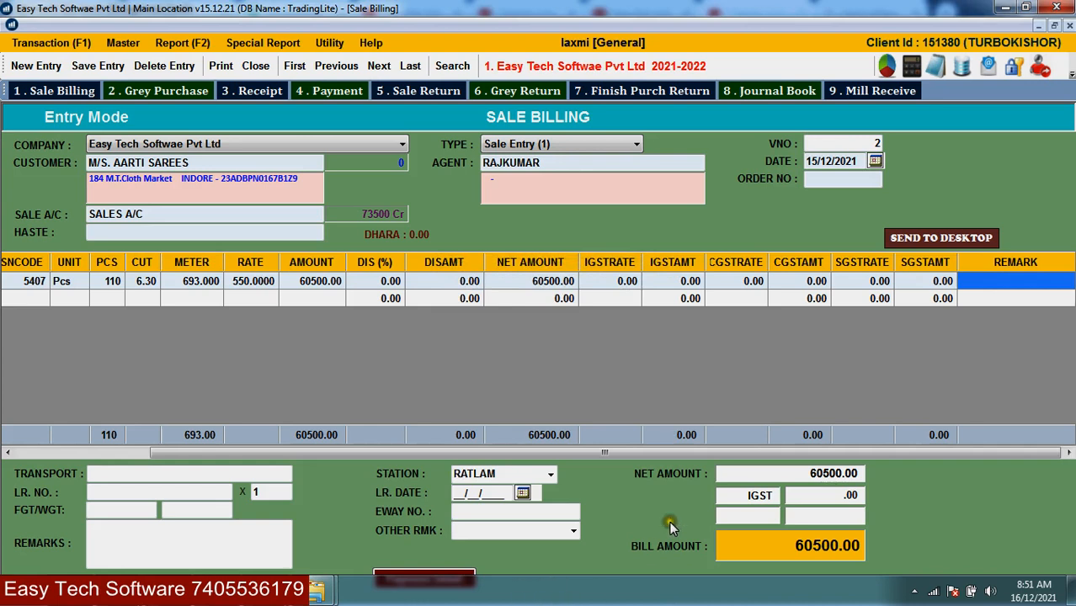
- Restore row 1's IGST rate to 5.00 and start a second bill line
left_click(618, 285)
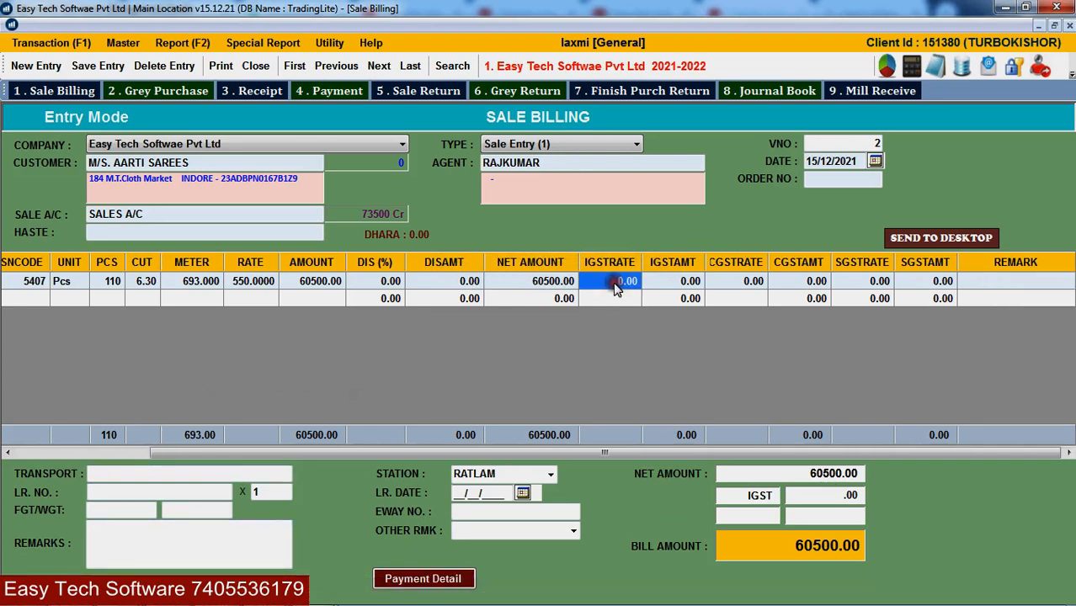
left_click(615, 285)
type("5")
key("Return")
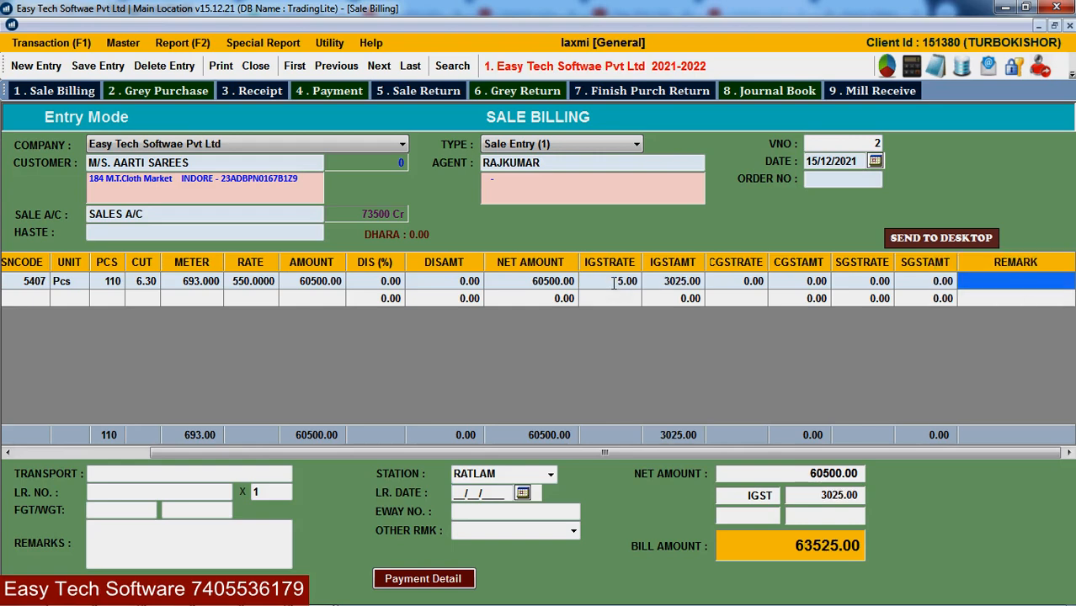
key("Return")
key("Return")
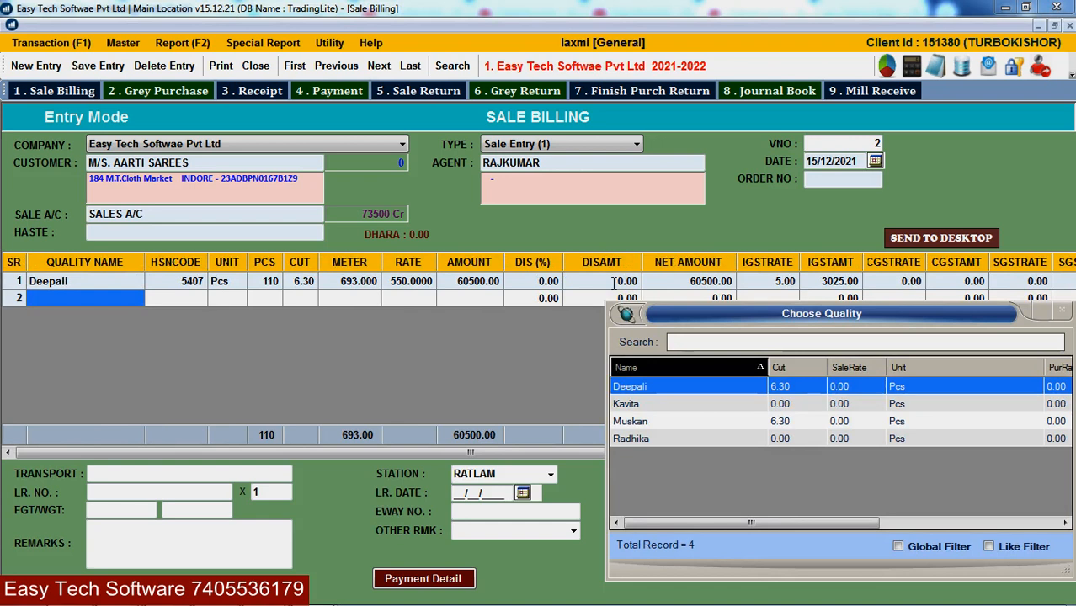
- Add Kavita on row 2 with 10 pcs, cut 6.3 and rate 750 (amount 7500.00)
type("ka")
key("Return")
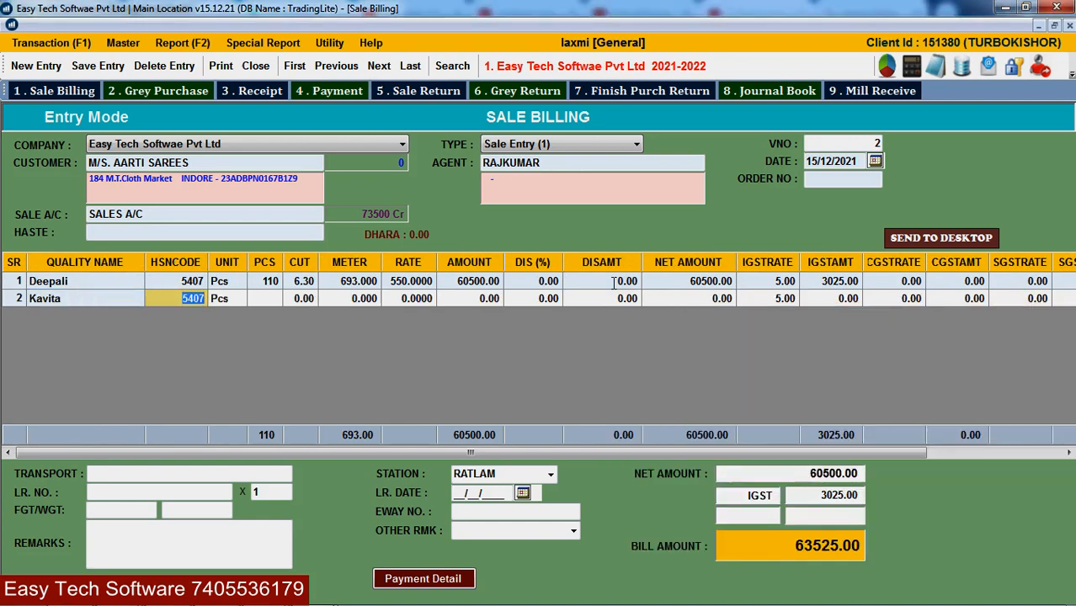
key("Return")
key("Return")
type("10")
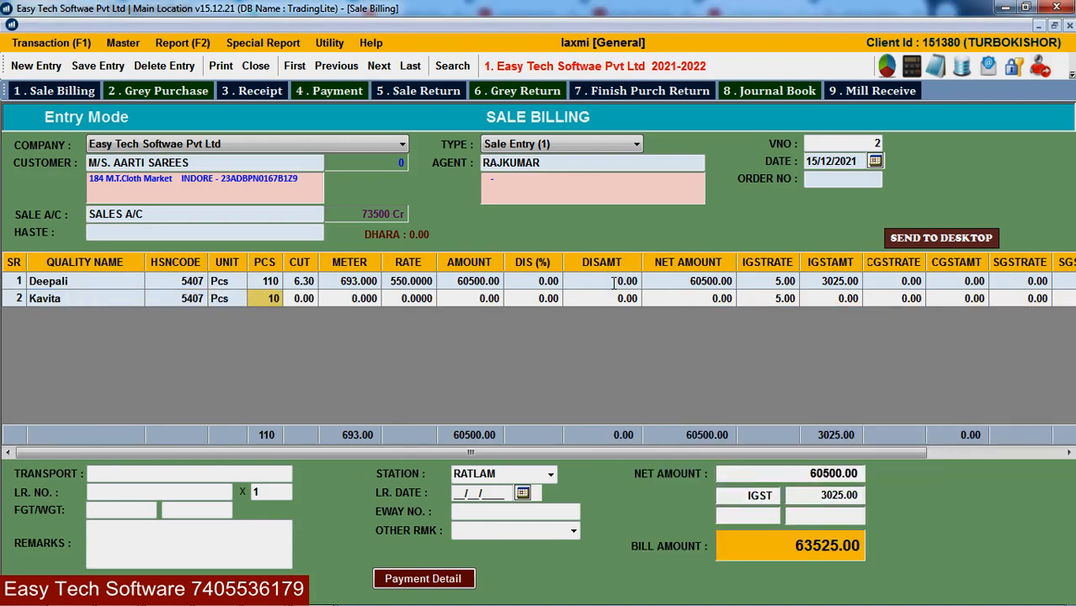
key("Return")
type("6.3")
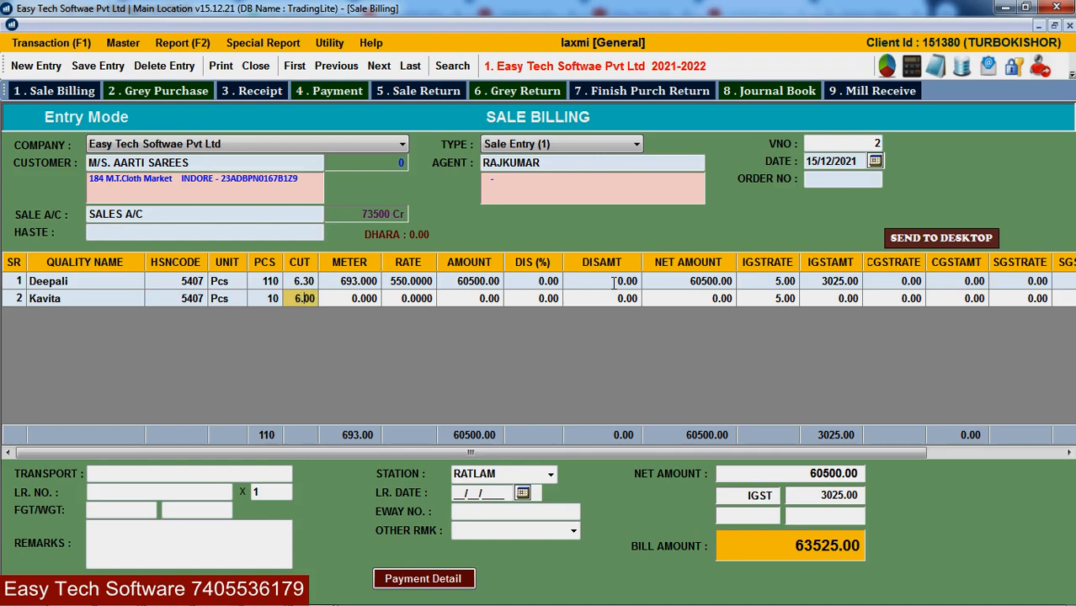
key("Return")
key("Return")
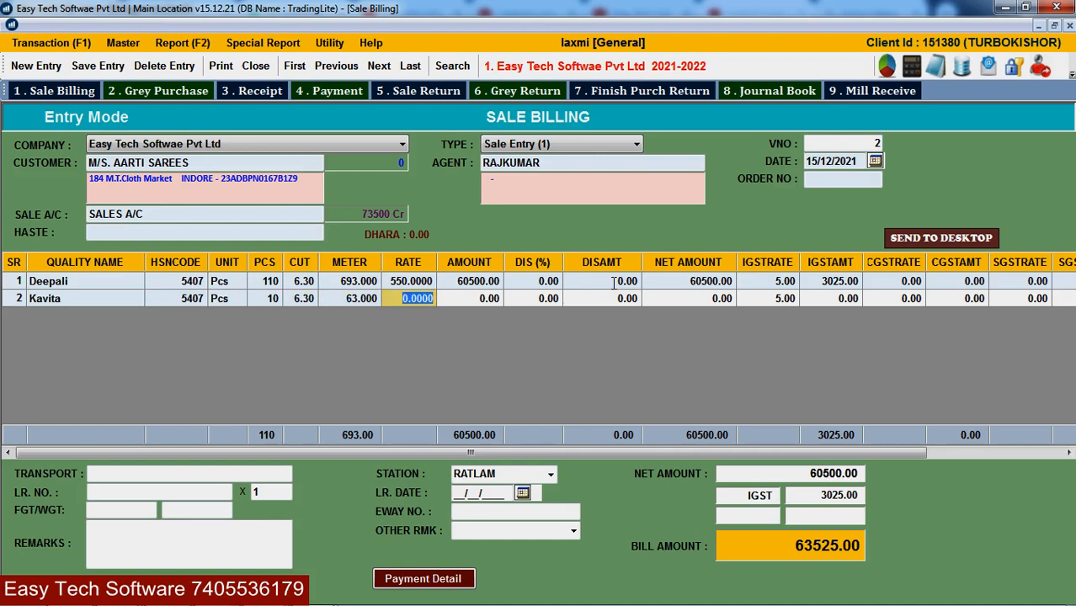
type("750")
key("Return")
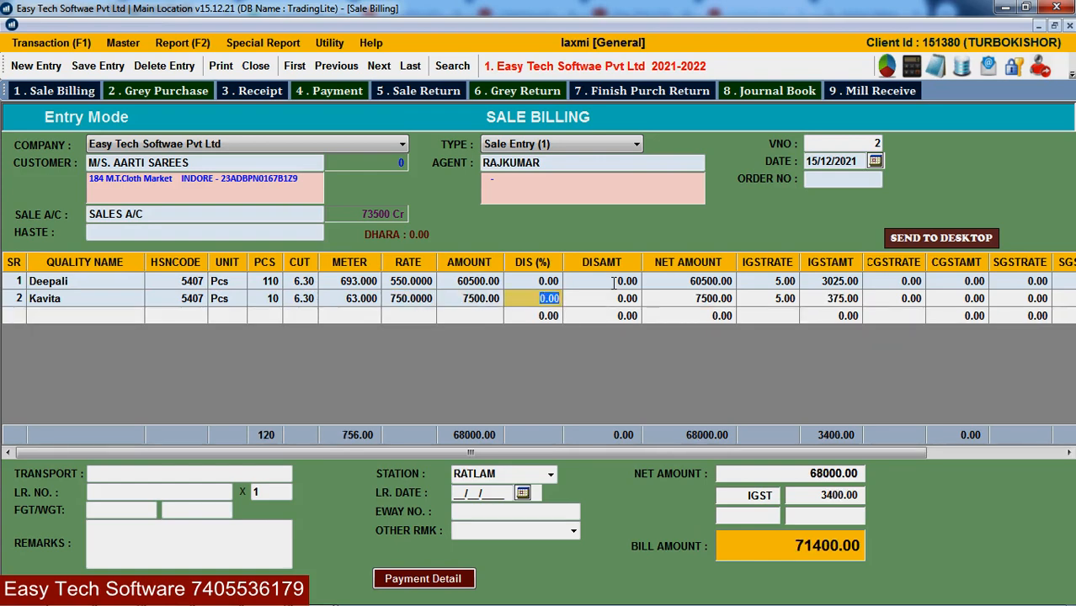
key("Return")
key("Return")
key("Return")
key("Return")
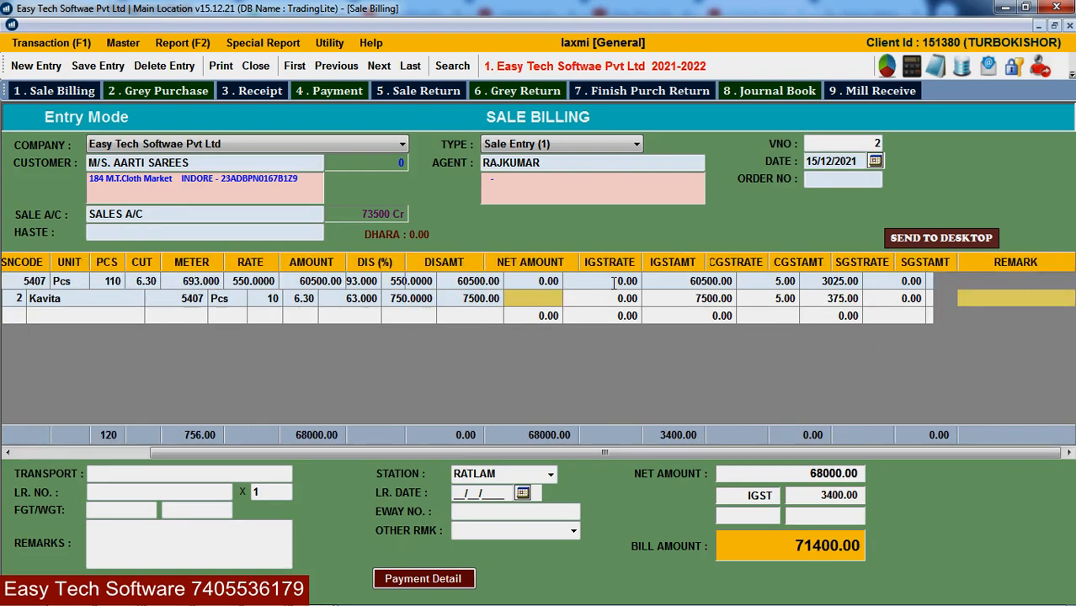
key("Return")
key("Return")
key("Return")
key("Return")
key("Return")
key("Return")
key("Return")
key("Return")
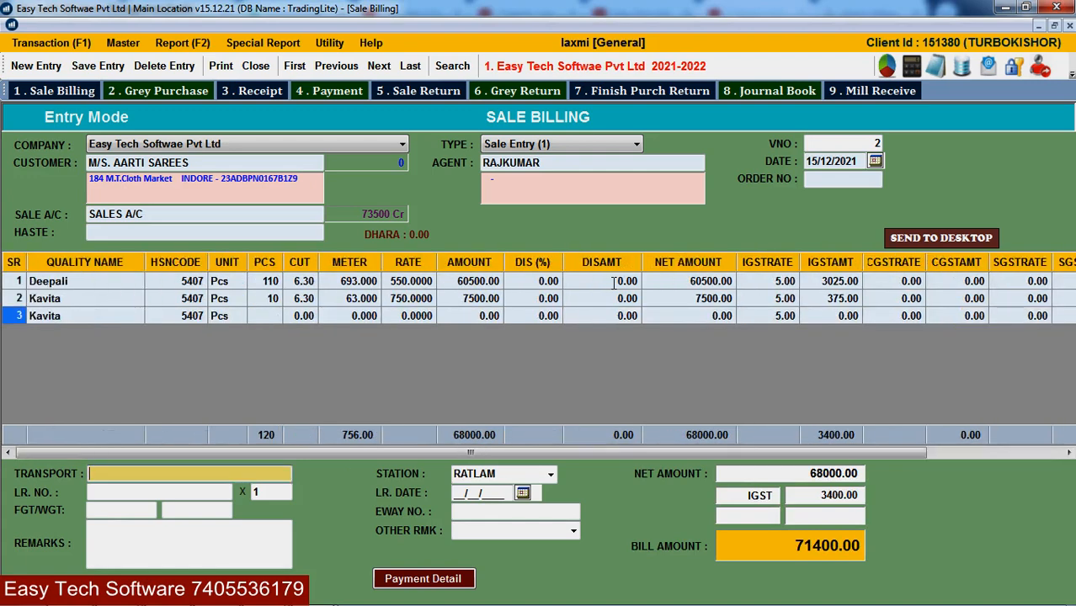
- Choose Jaipur Golden as transport, skip the LR, freight and e-way fields, and request saving
key("Down")
key("Up")
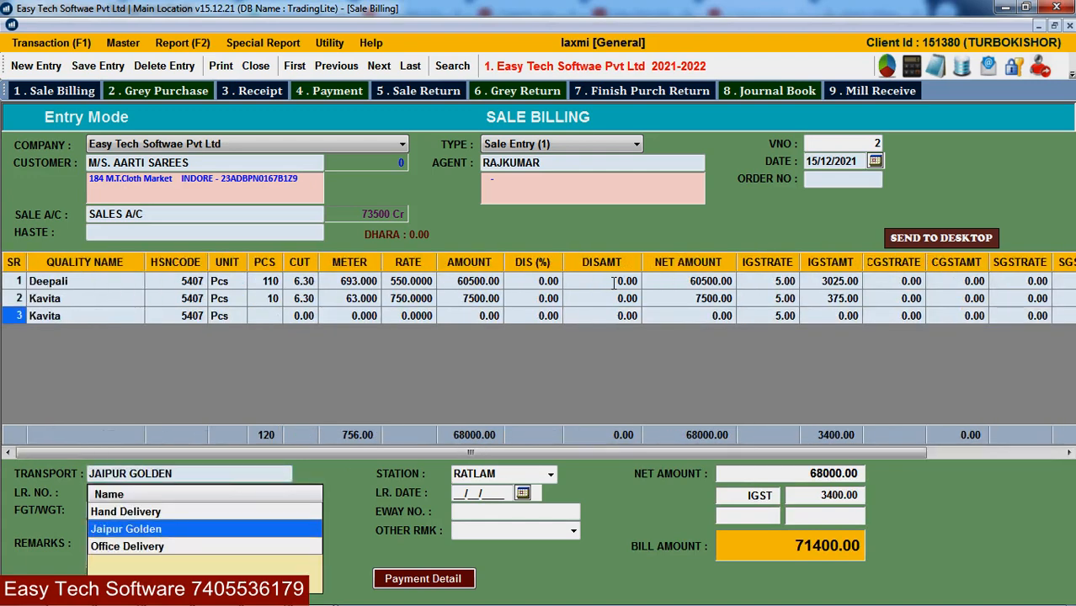
key("Return")
key("Return")
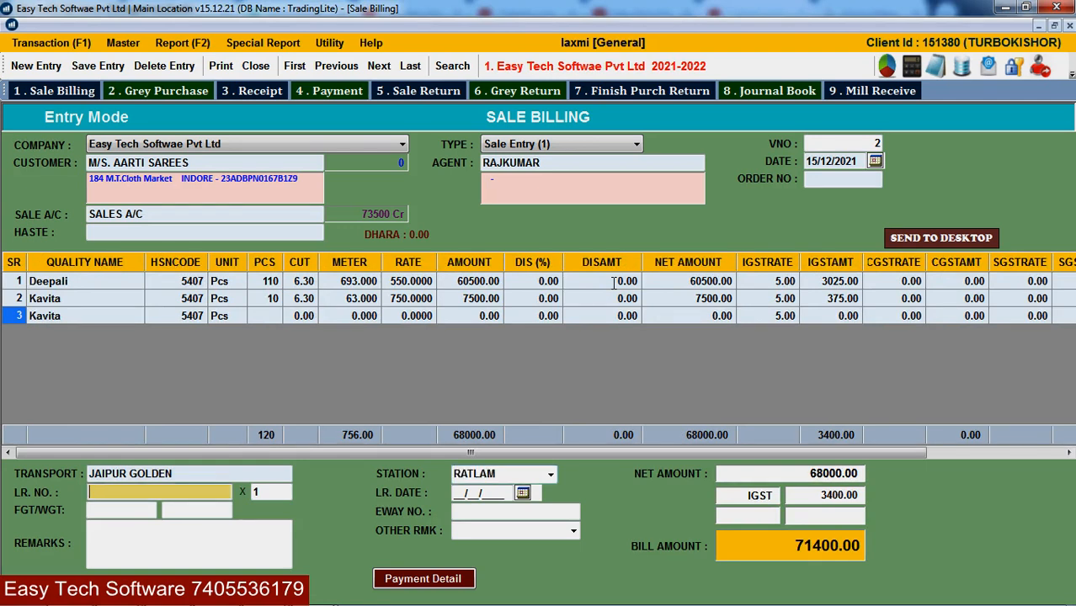
key("Return")
key("Return")
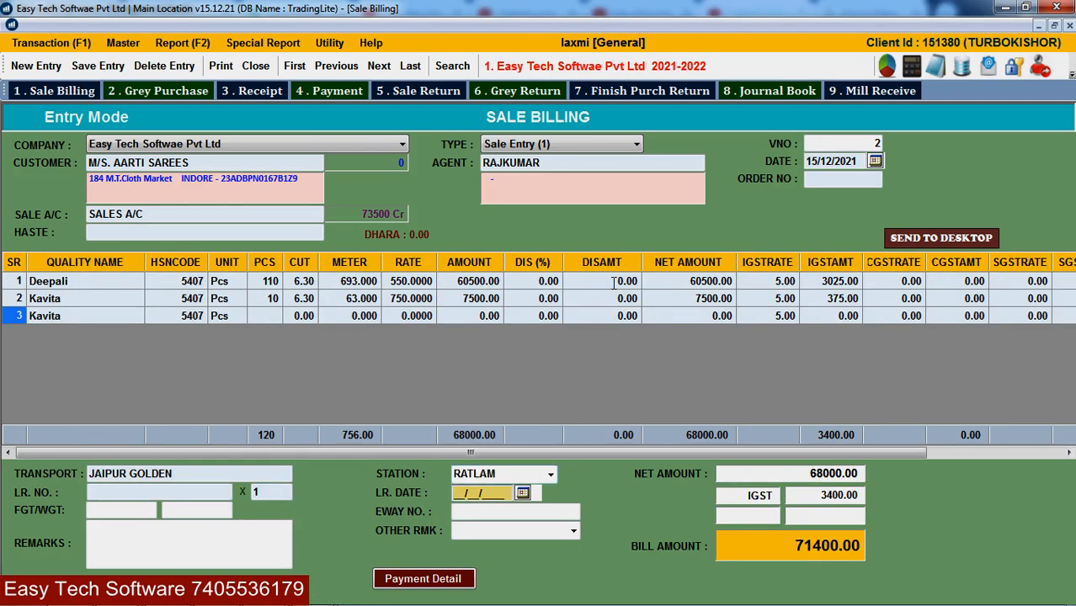
key("Return")
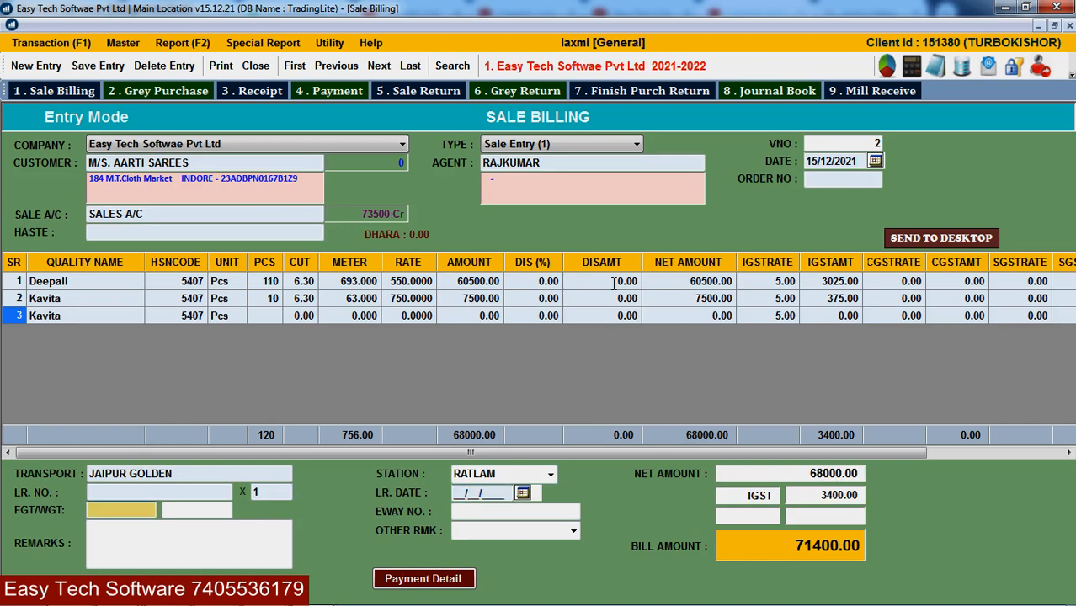
key("Return")
key("Return")
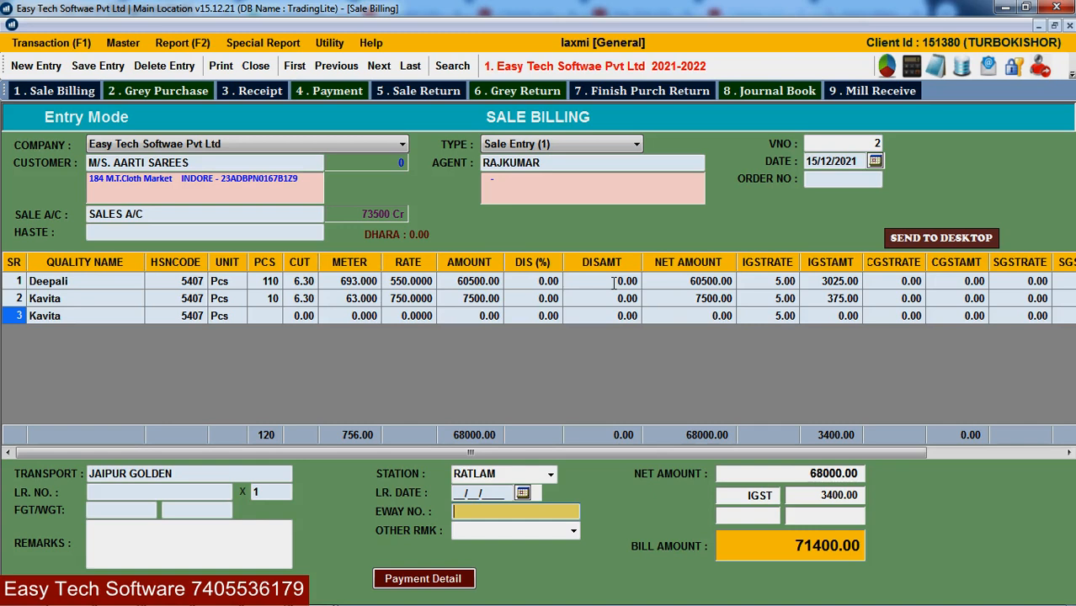
key("Return")
key("Return")
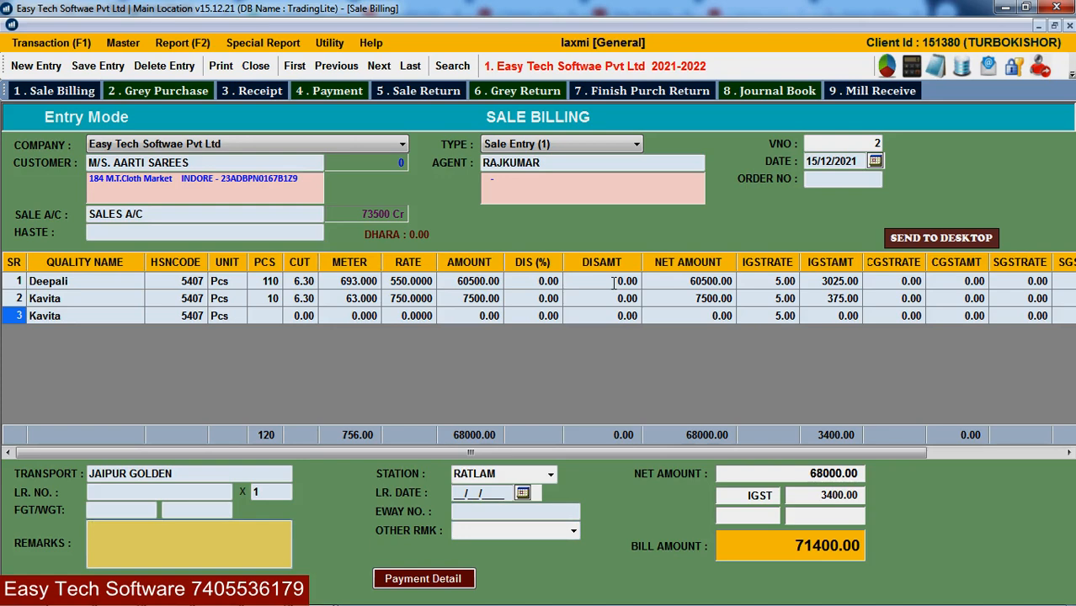
key("Return")
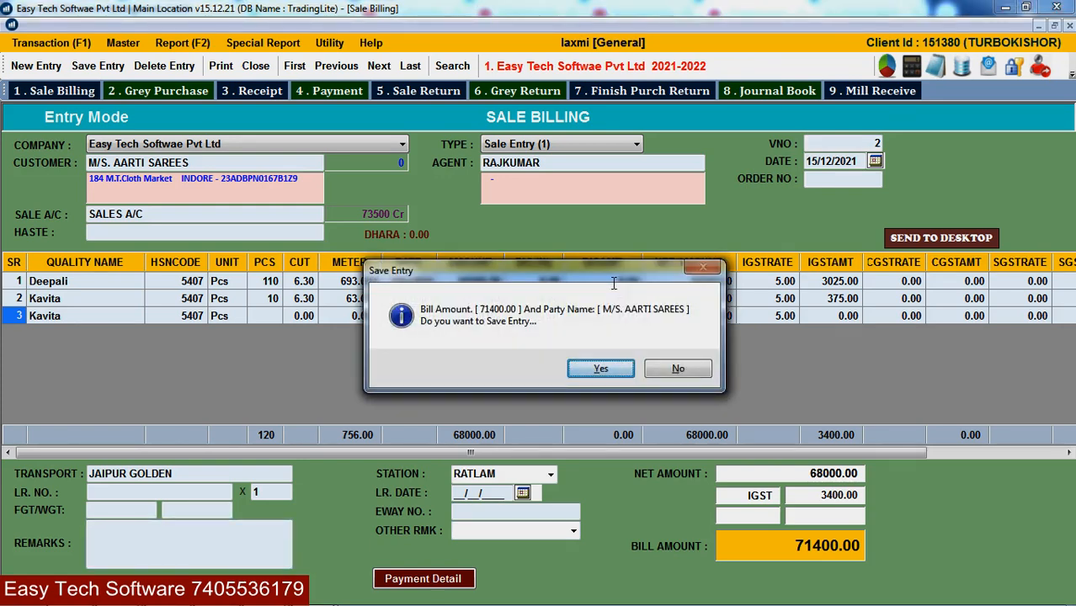
- Confirm saving bill 2, acknowledge the saved message and decline printing
left_click_drag(603, 275, 699, 354)
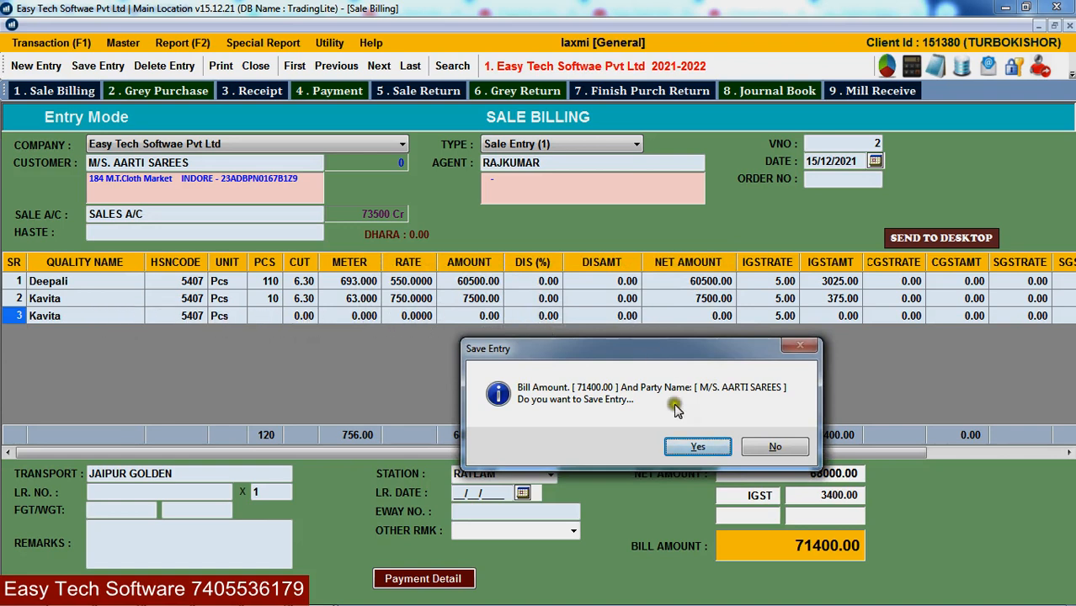
left_click(703, 449)
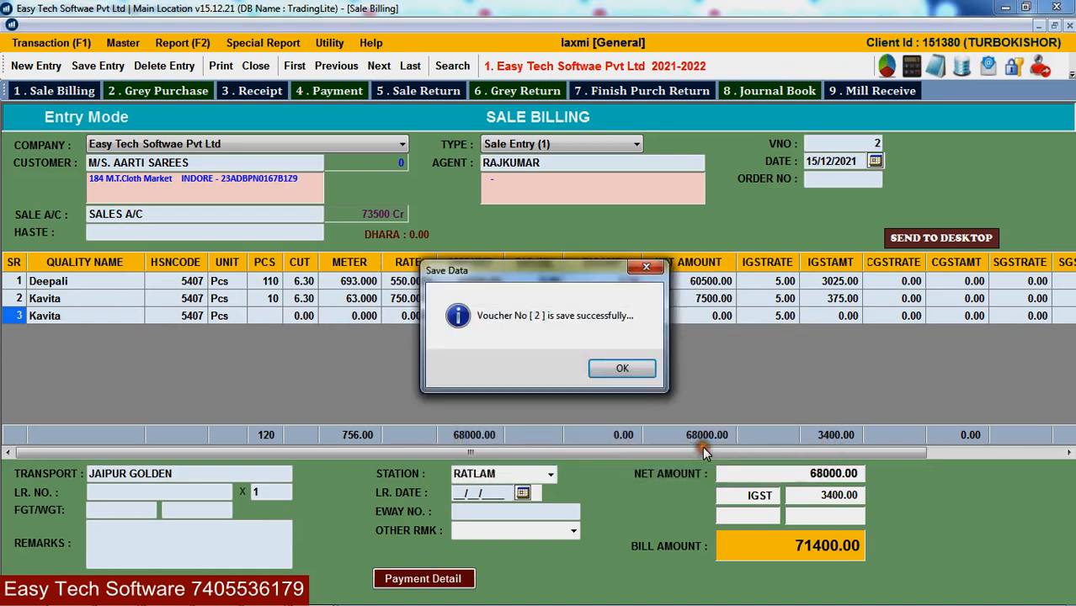
key("Return")
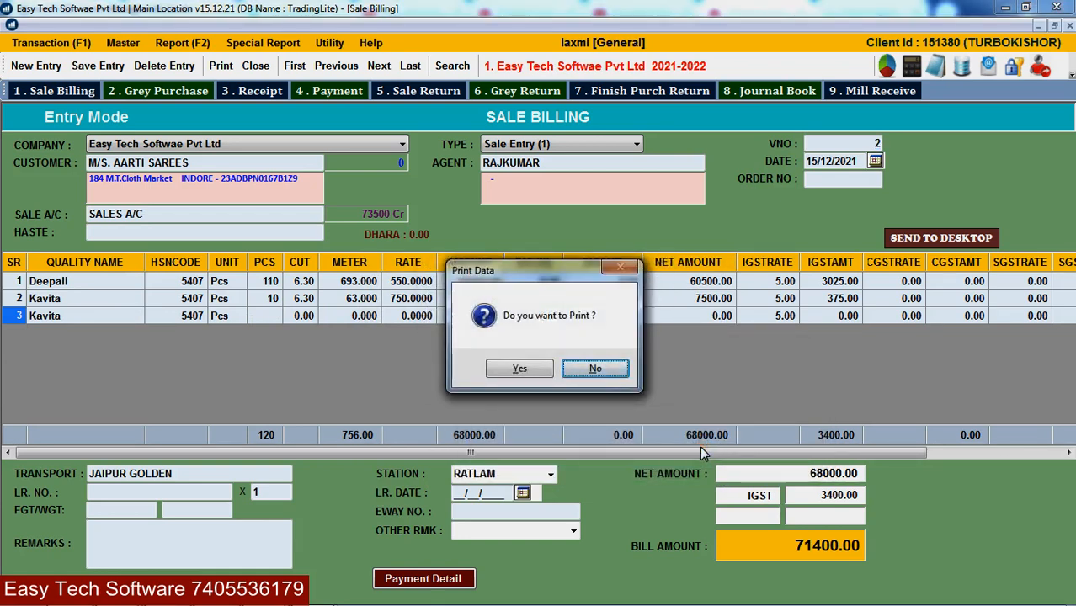
key("Return")
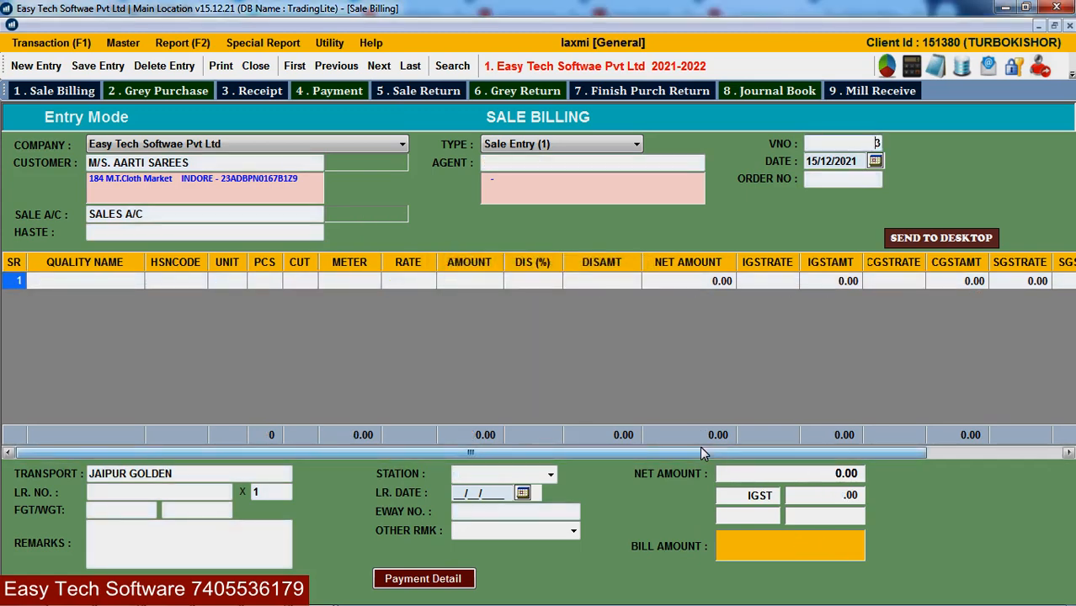
- Reload voucher 2 by entering 2 as the voucher number
key("BackSpace")
type("2")
key("Return")
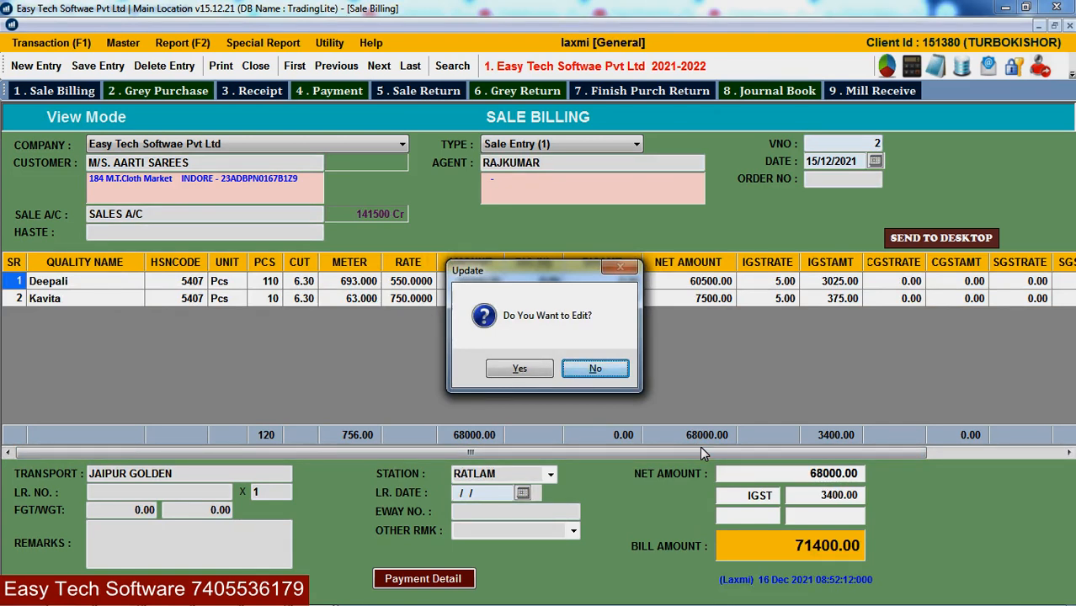
- Answer No to editing so voucher 2 stays read-only
key("Left")
key("Right")
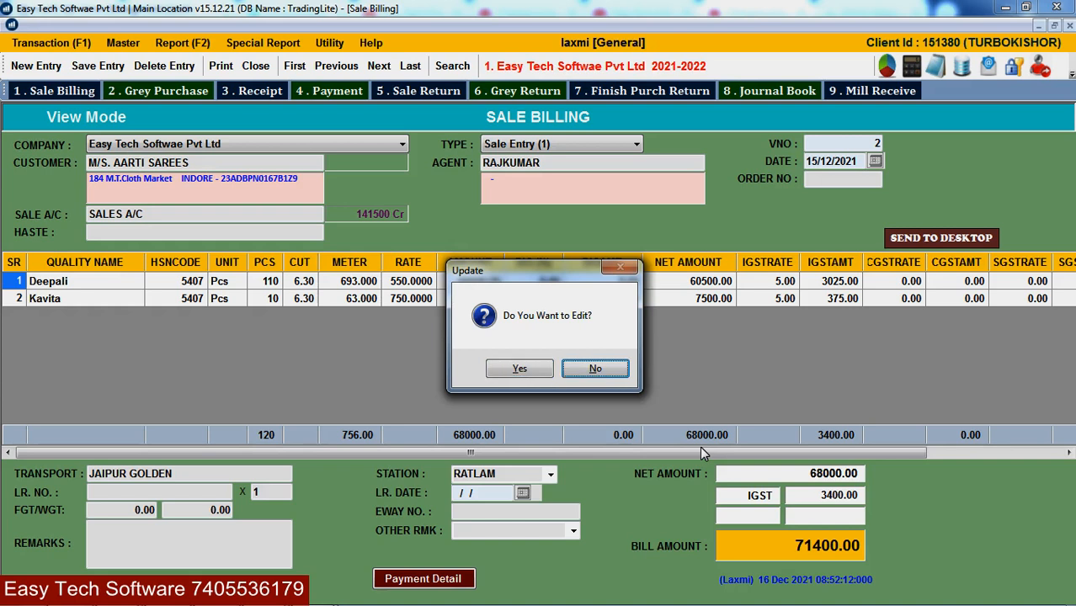
key("Return")
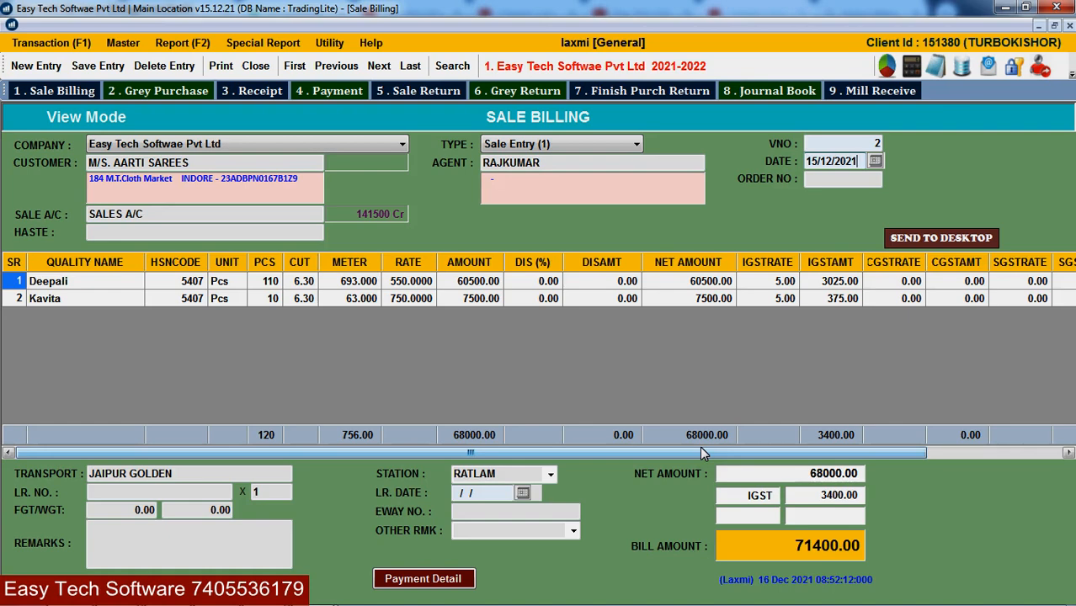
- Open and cancel the printing options, then close the Sale Billing form
key("ctrl+p")
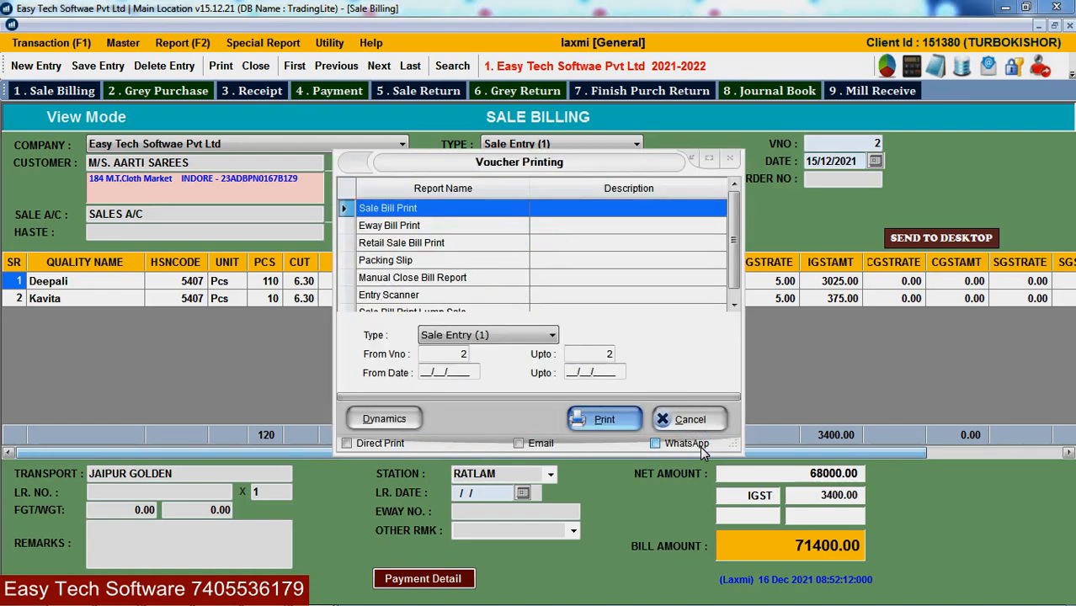
key("Escape")
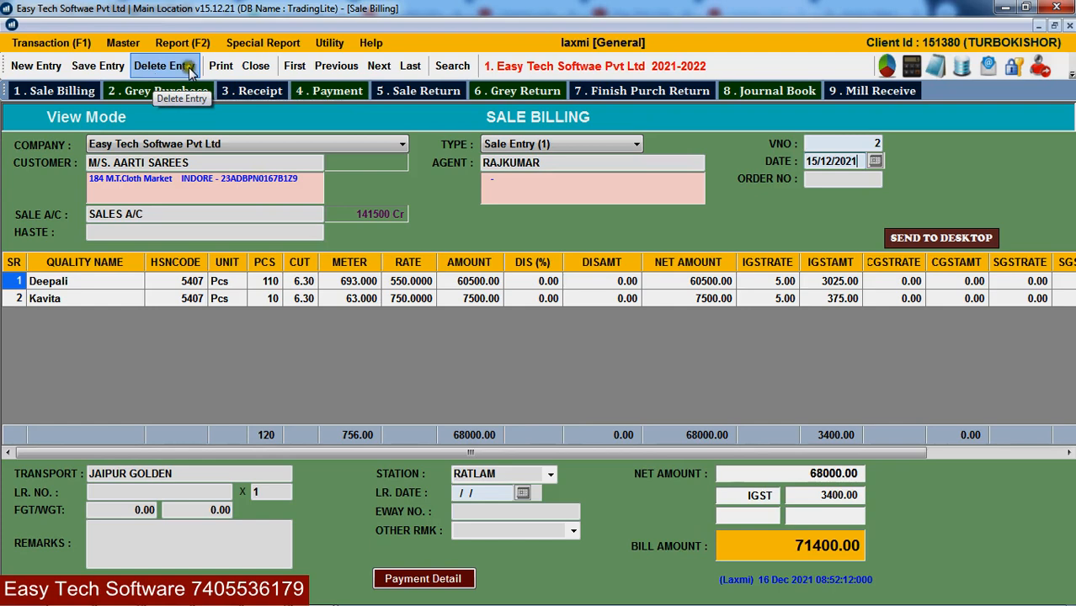
left_click(255, 66)
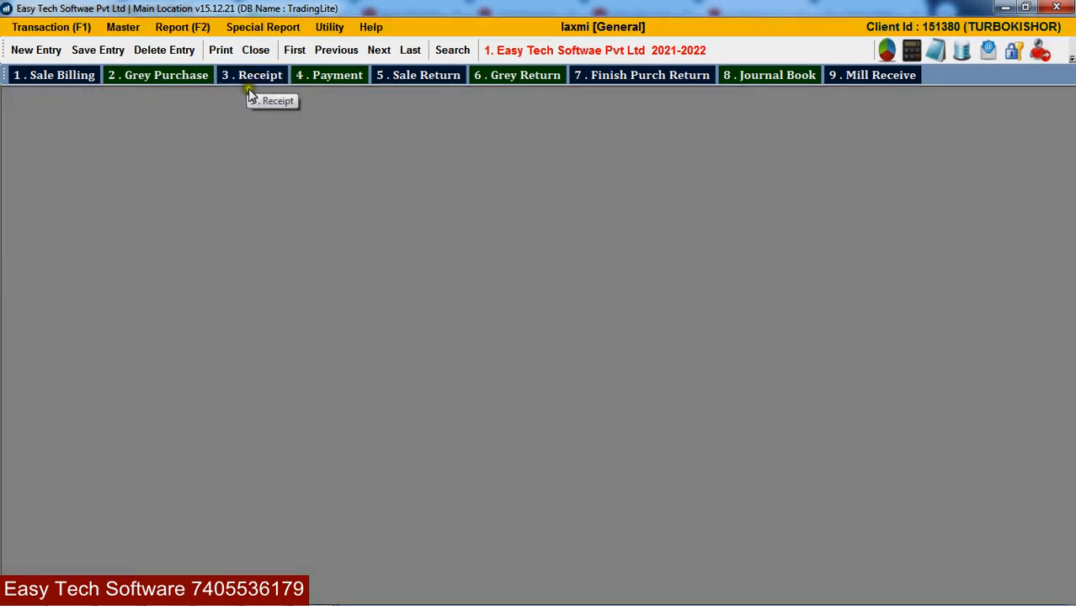
- Reopen Sale Billing, load voucher 2 without editing, and bring up Voucher Printing
key("ctrl+1")
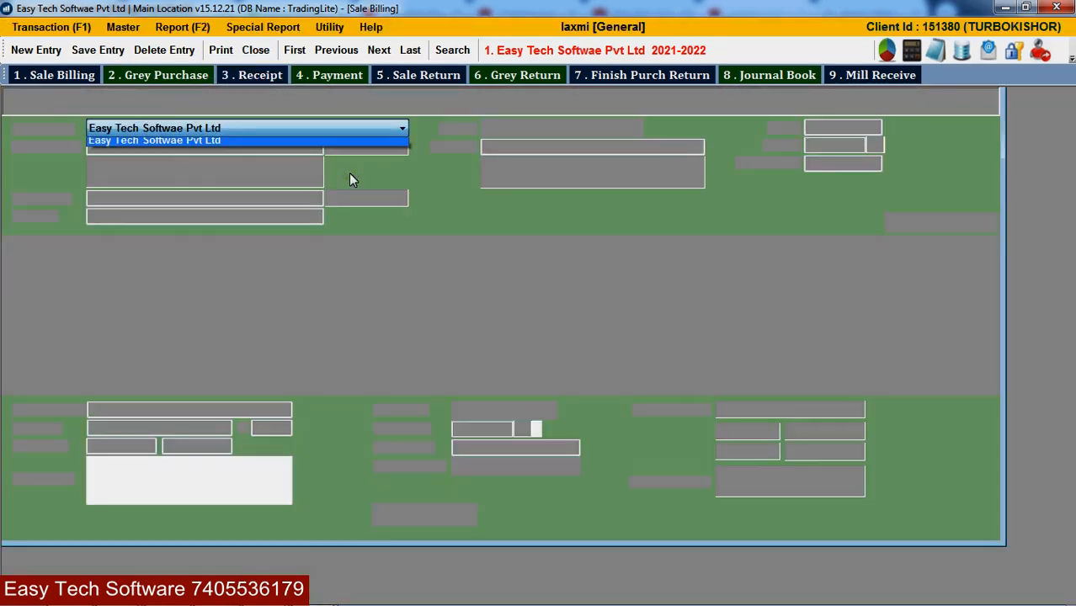
key("Return")
key("Return")
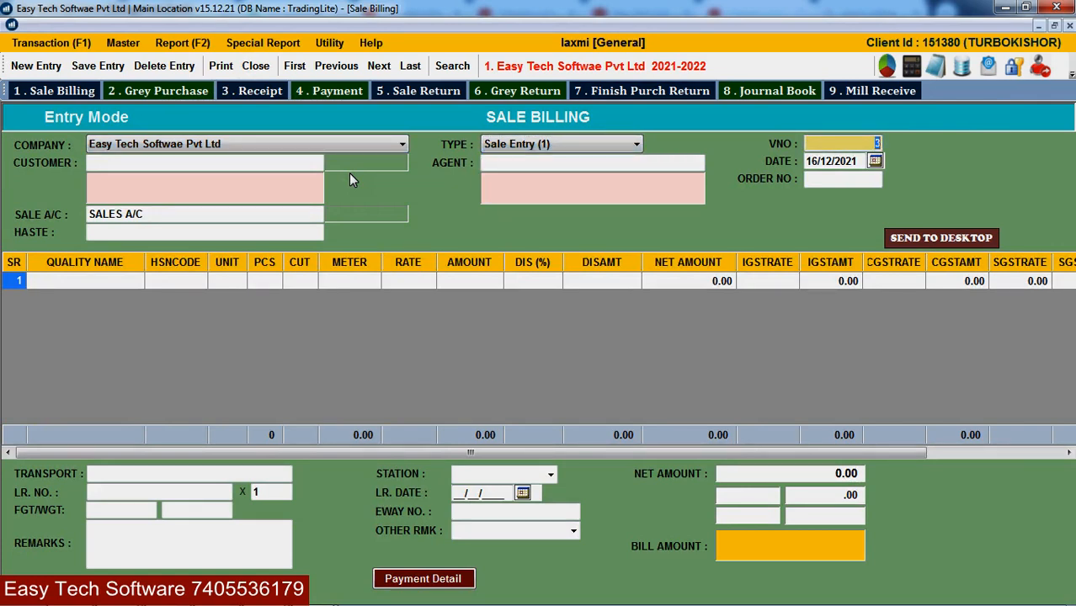
type("2")
key("Return")
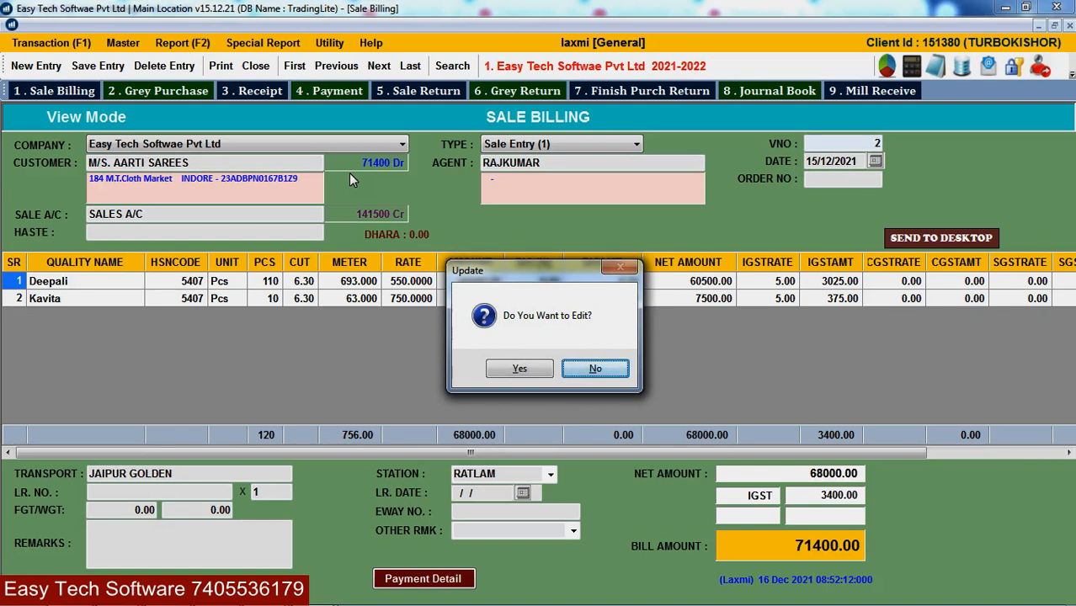
key("Return")
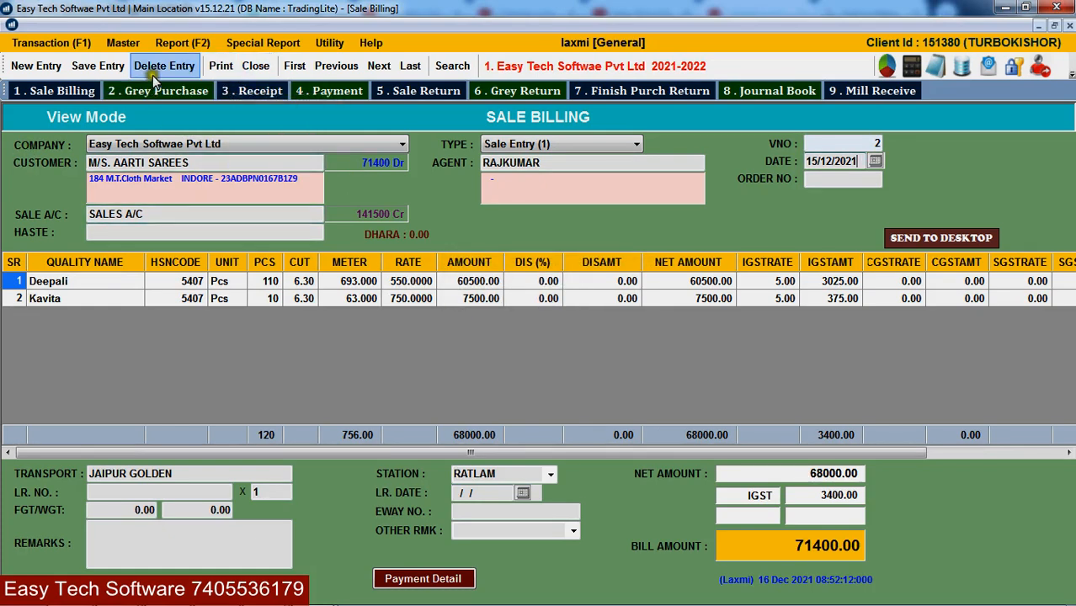
left_click(220, 68)
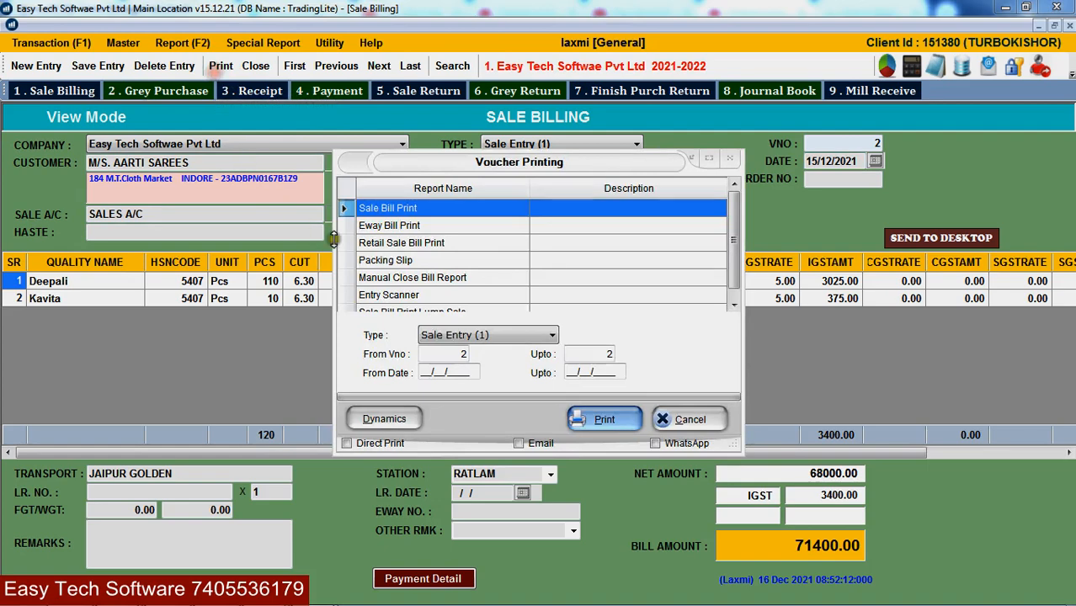
- Preview bill 2's tax invoice for M/S. AARTI SAREES (net 71400.00) and scroll through it
left_click(589, 424)
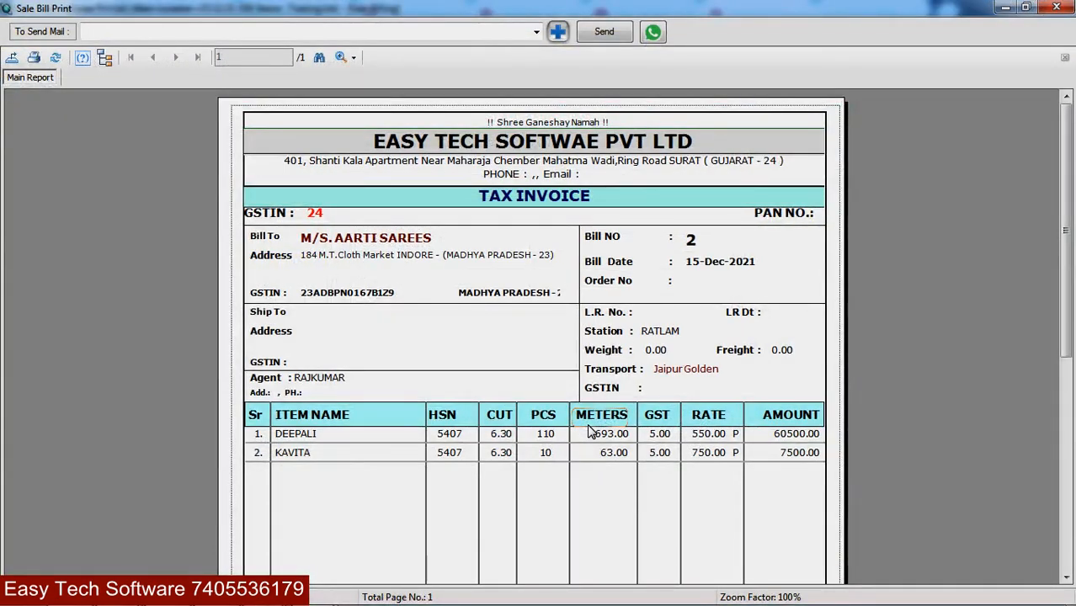
scroll(589, 431, "down", 5)
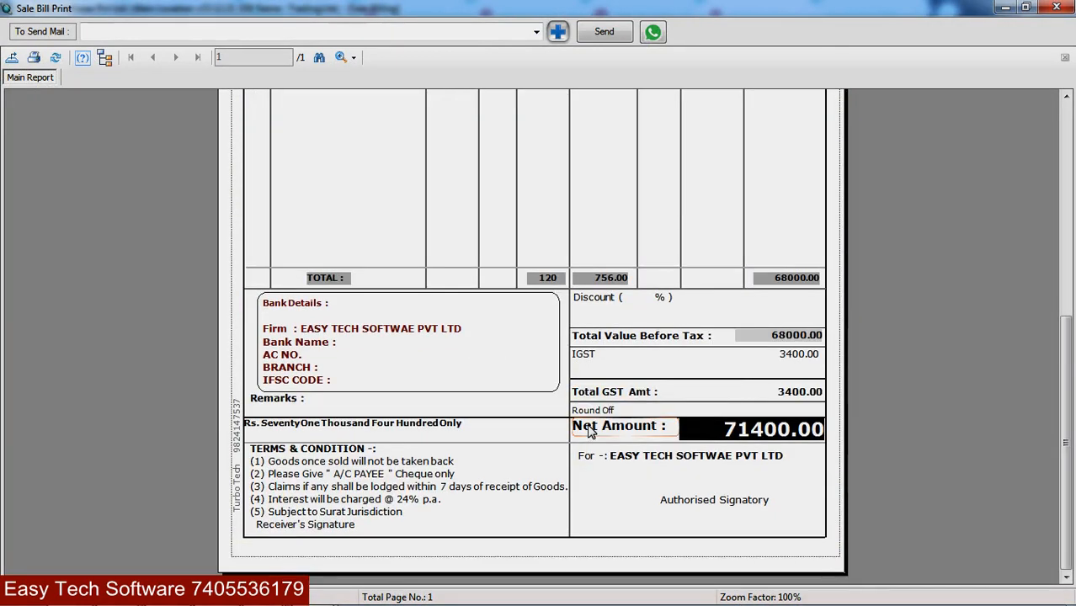
scroll(589, 431, "up", 5)
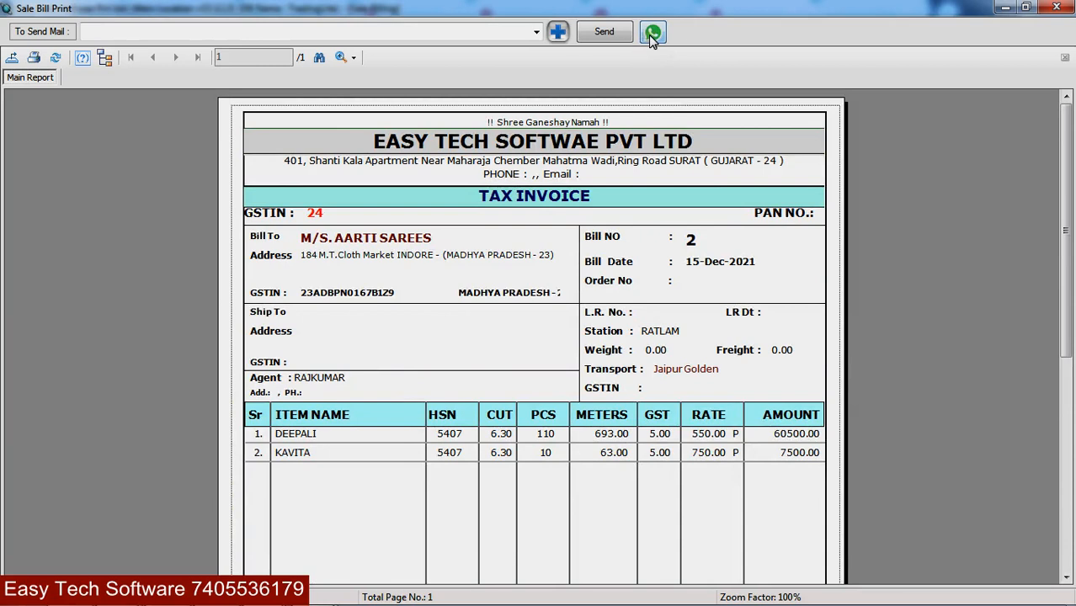
left_click(278, 34)
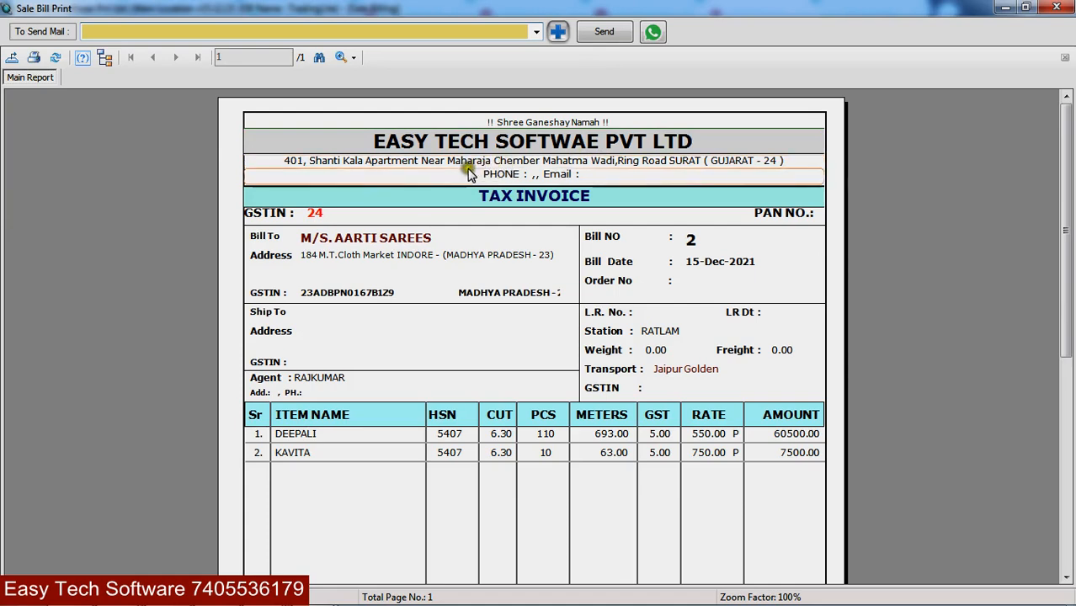
- Start exporting the invoice as 'DFDFD' to the Desktop, then cancel the export
left_click(12, 66)
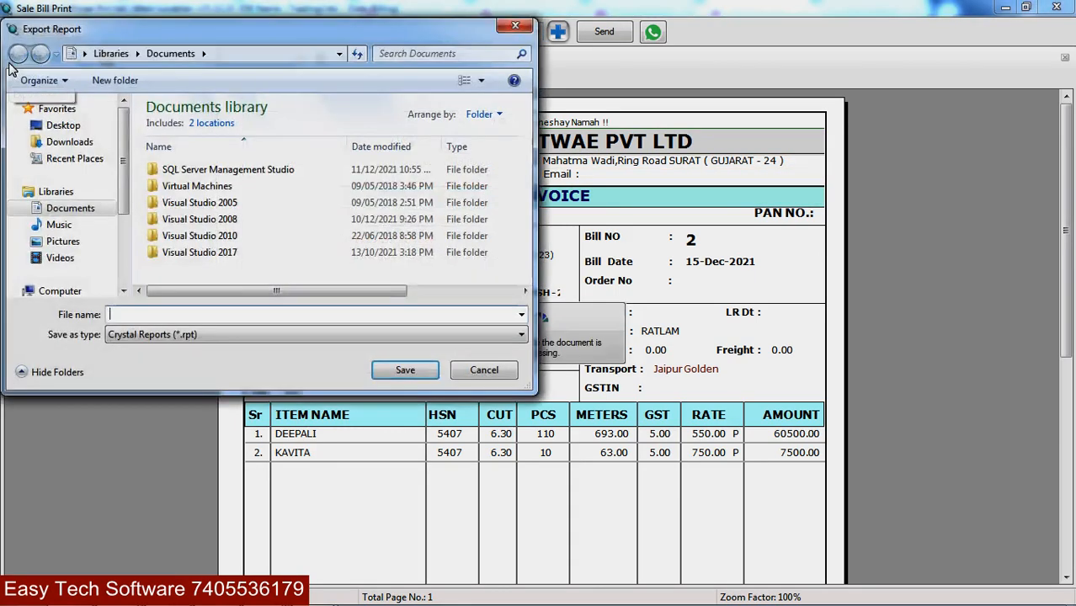
left_click(145, 312)
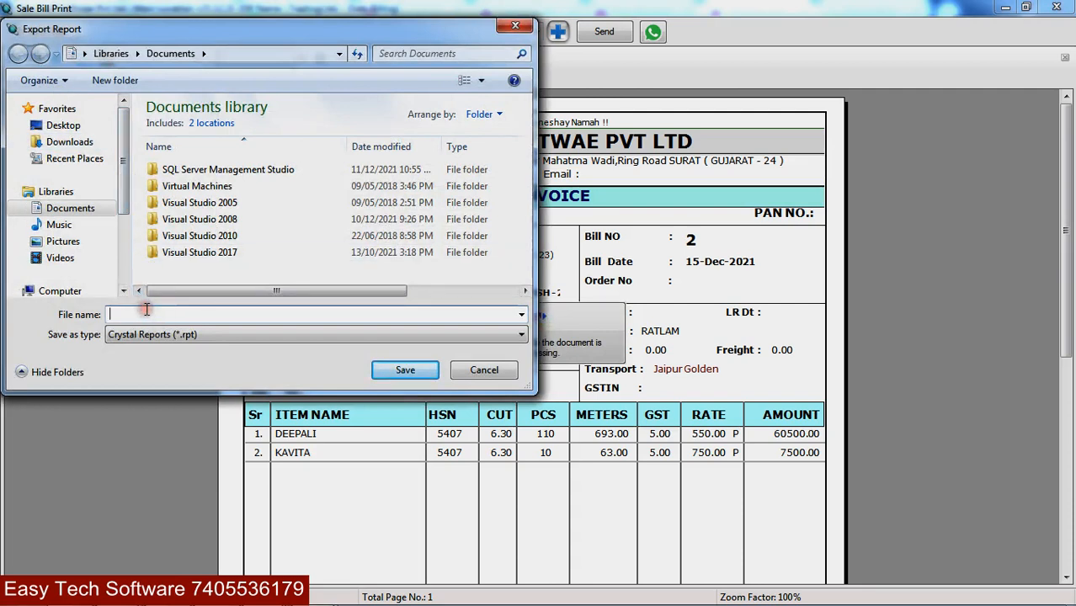
type("DFDFD")
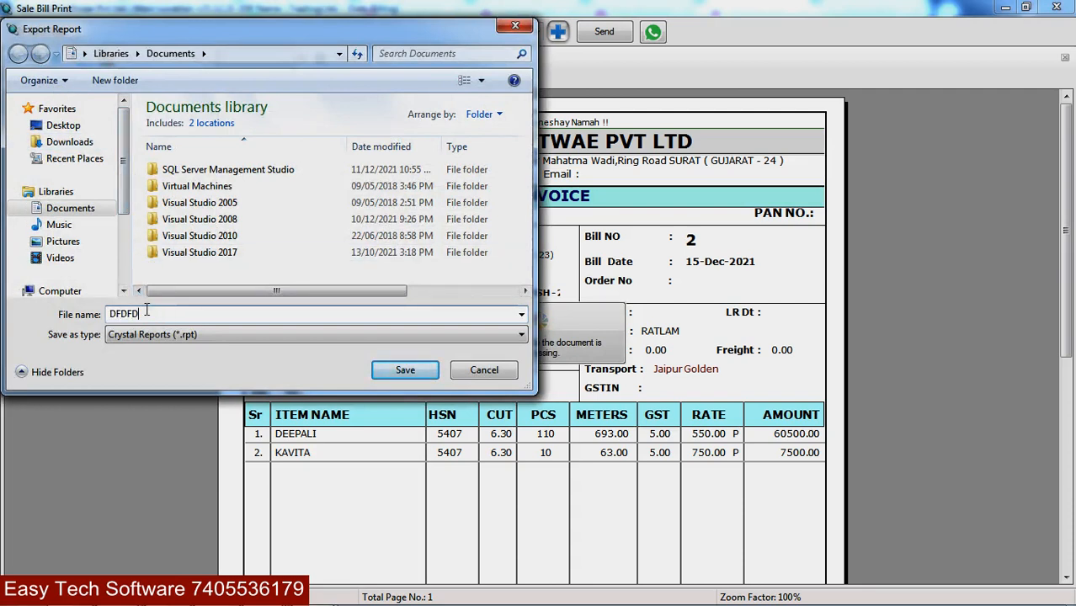
left_click(68, 125)
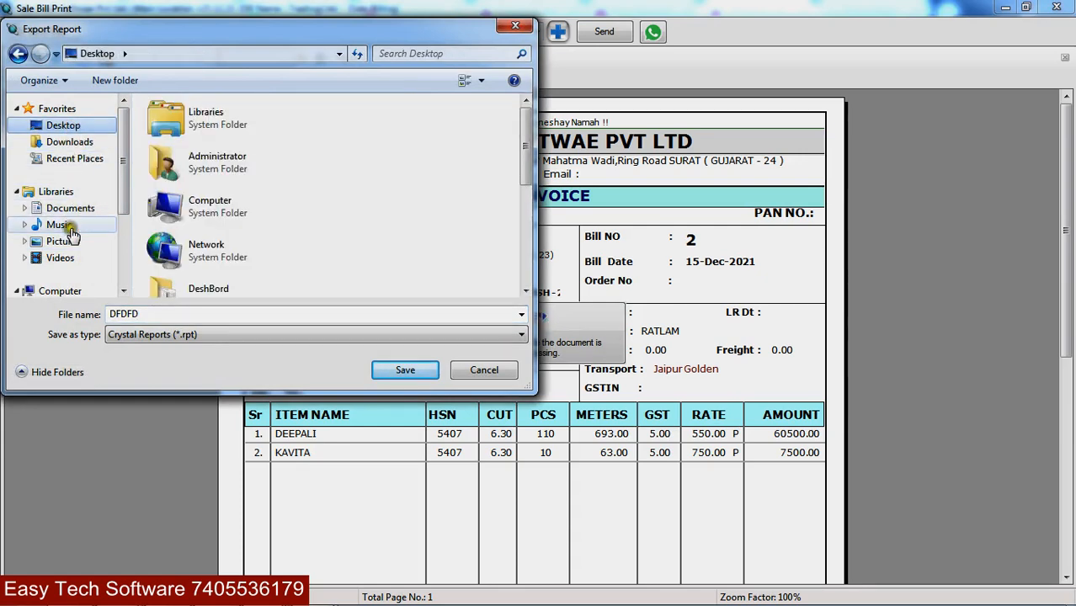
left_click(485, 374)
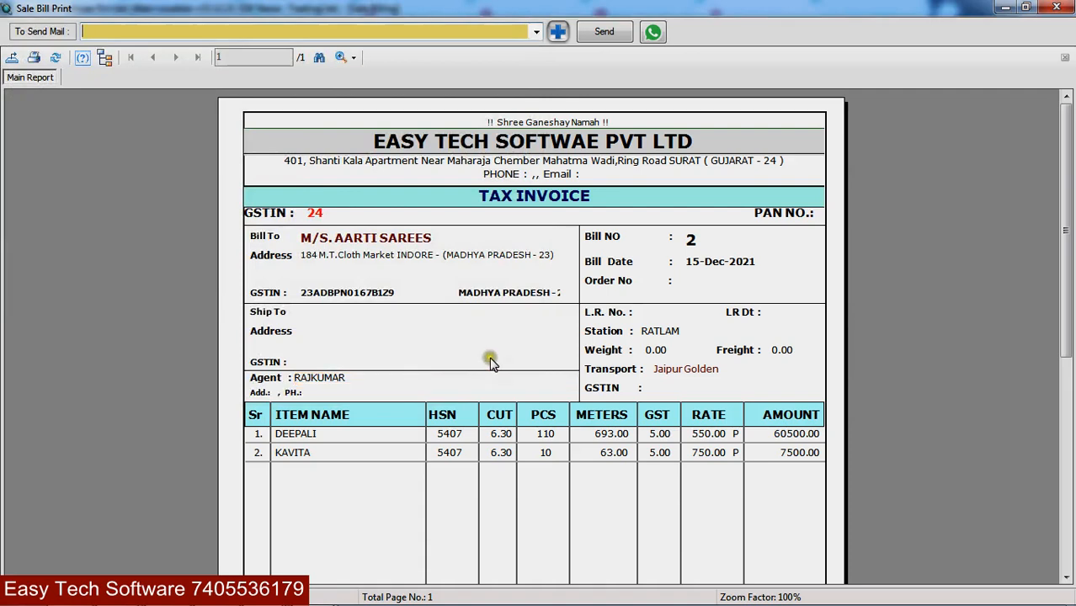
- Scroll the invoice preview once more and close it, returning to Voucher Printing
scroll(491, 360, "down", 5)
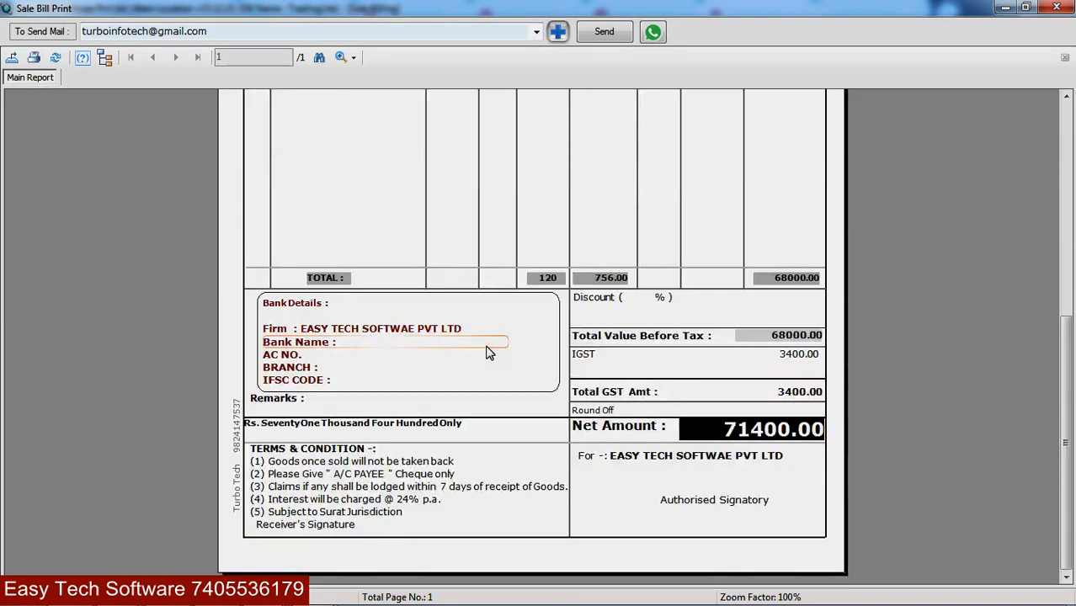
scroll(489, 353, "up", 5)
scroll(489, 353, "down", 5)
key("Escape")
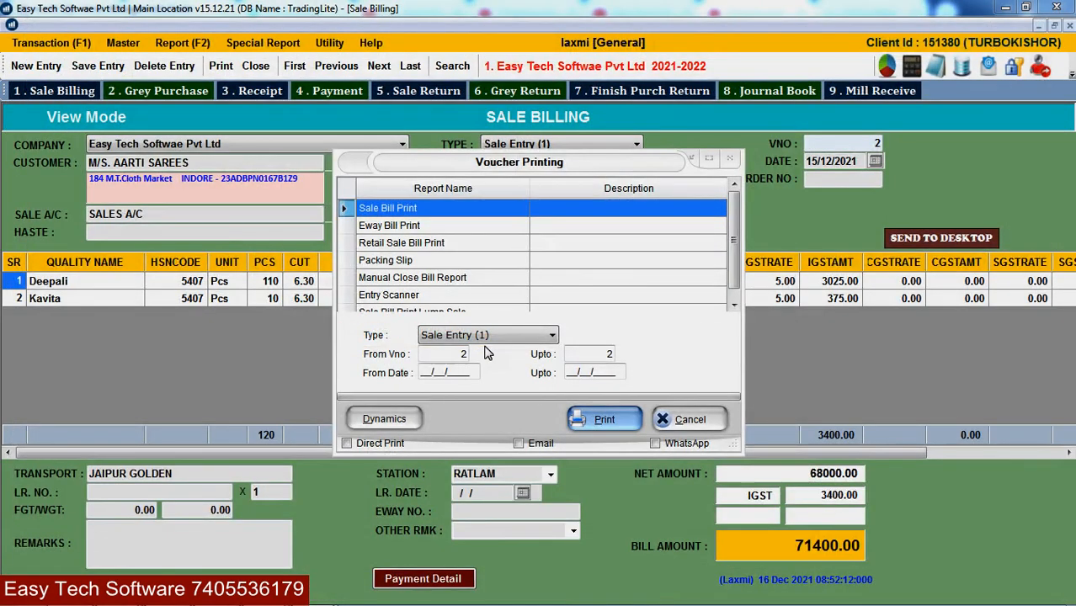
- Dismiss the voucher printing options and close the sale bill, confirming with Yes
key("Escape")
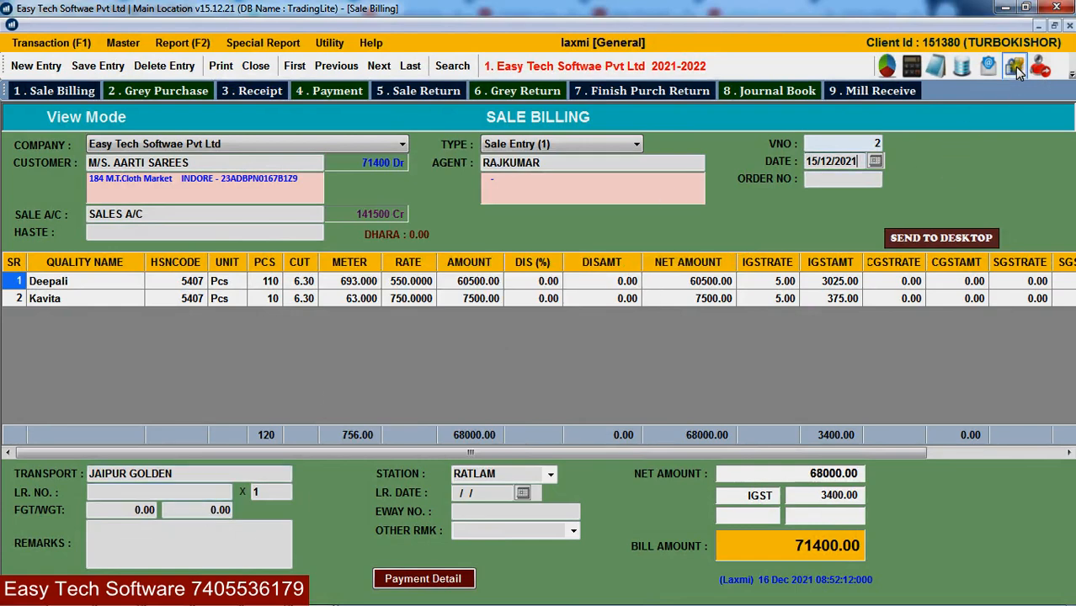
left_click(1070, 26)
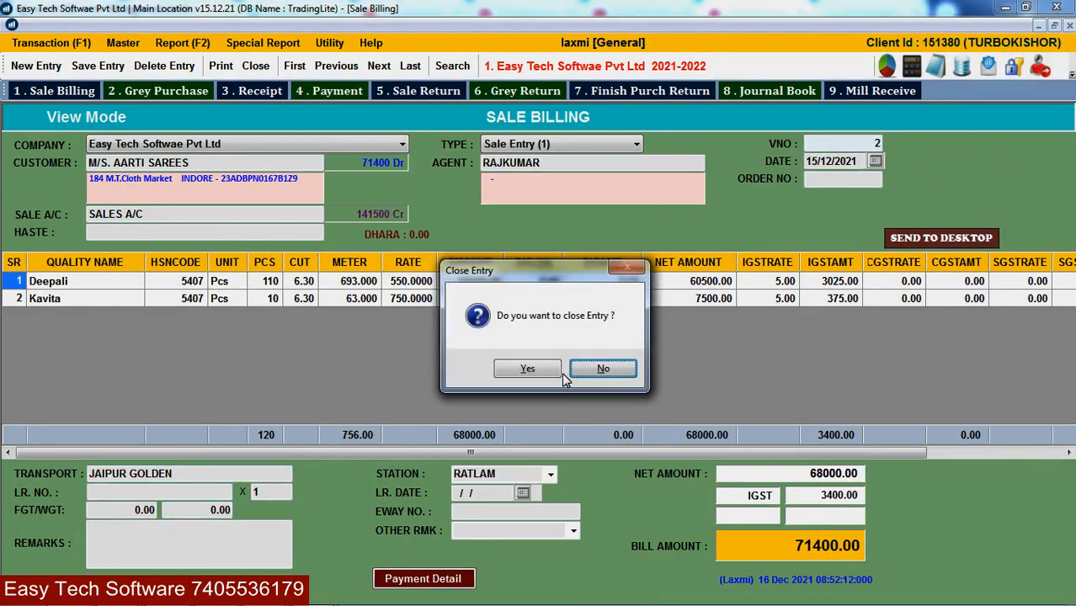
left_click(560, 372)
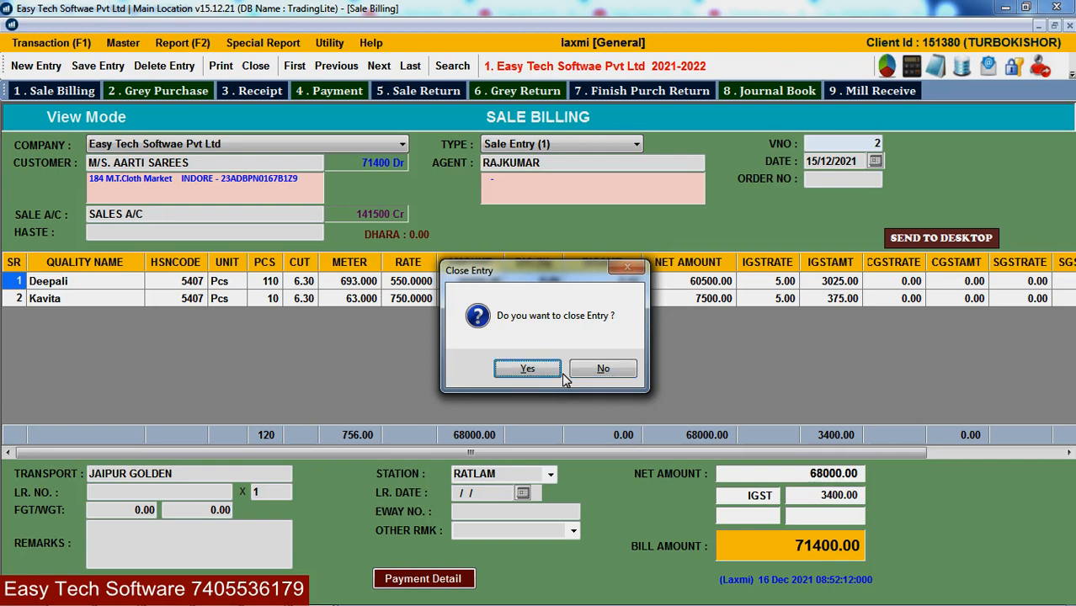
- Reopen Sale Billing with Ctrl+1 and load voucher number 2 for viewing
key("ctrl+1")
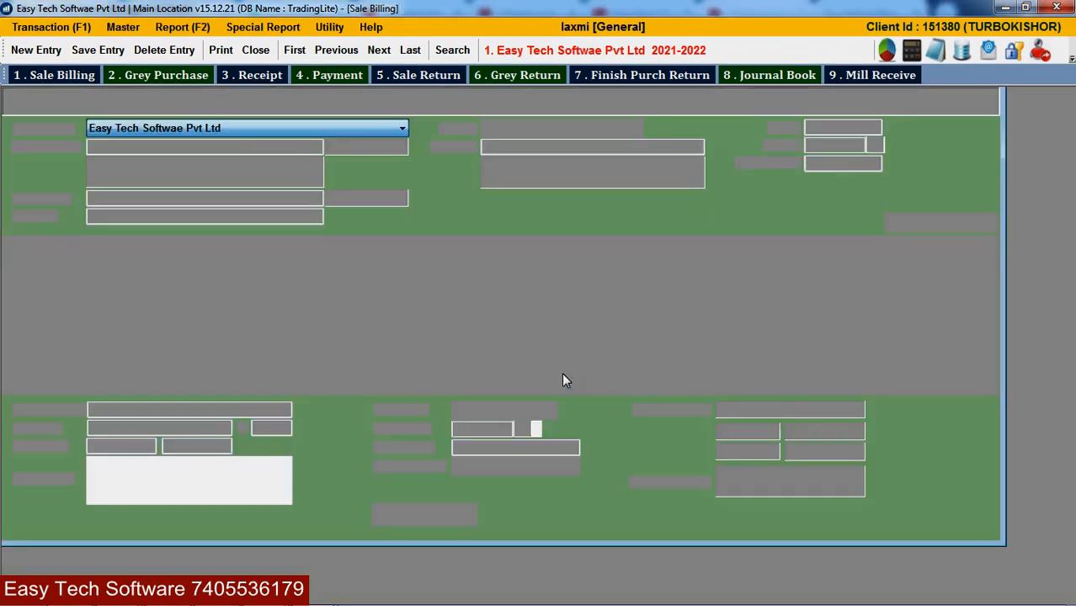
key("Return")
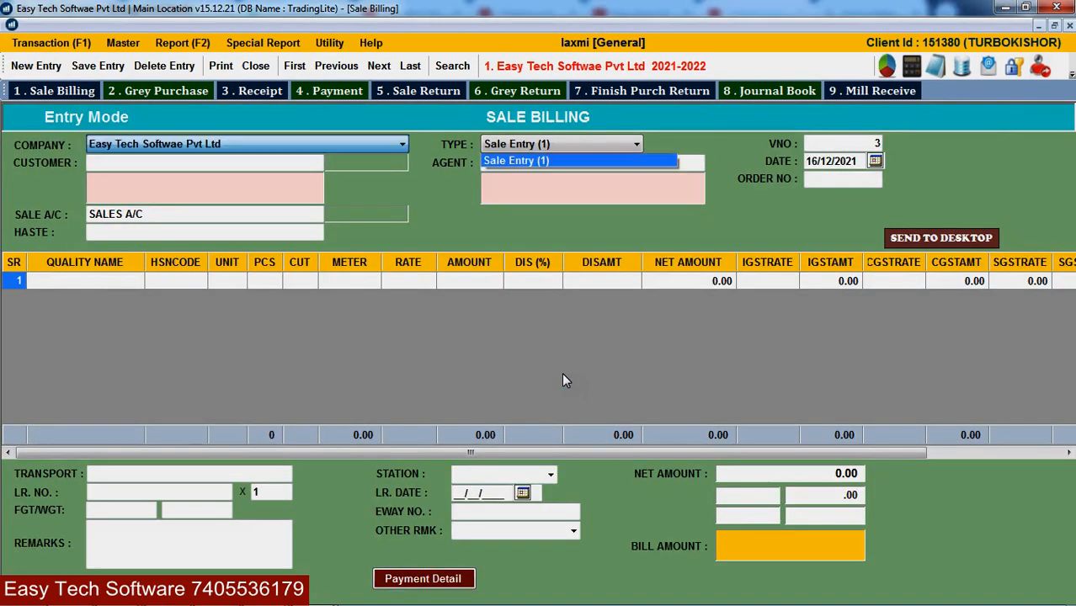
key("Return")
type("2")
key("Return")
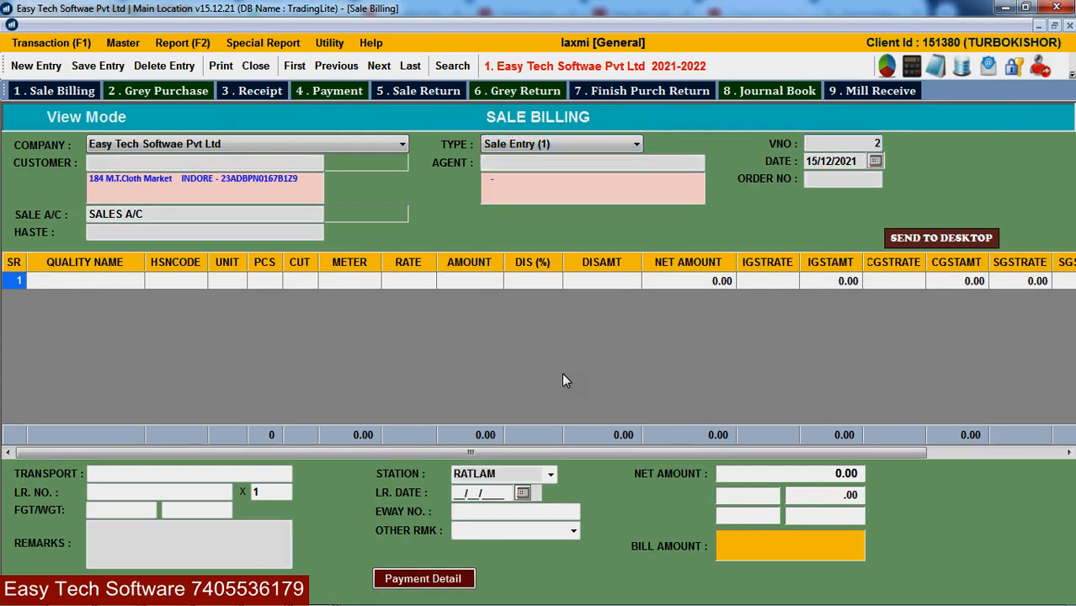
key("n")
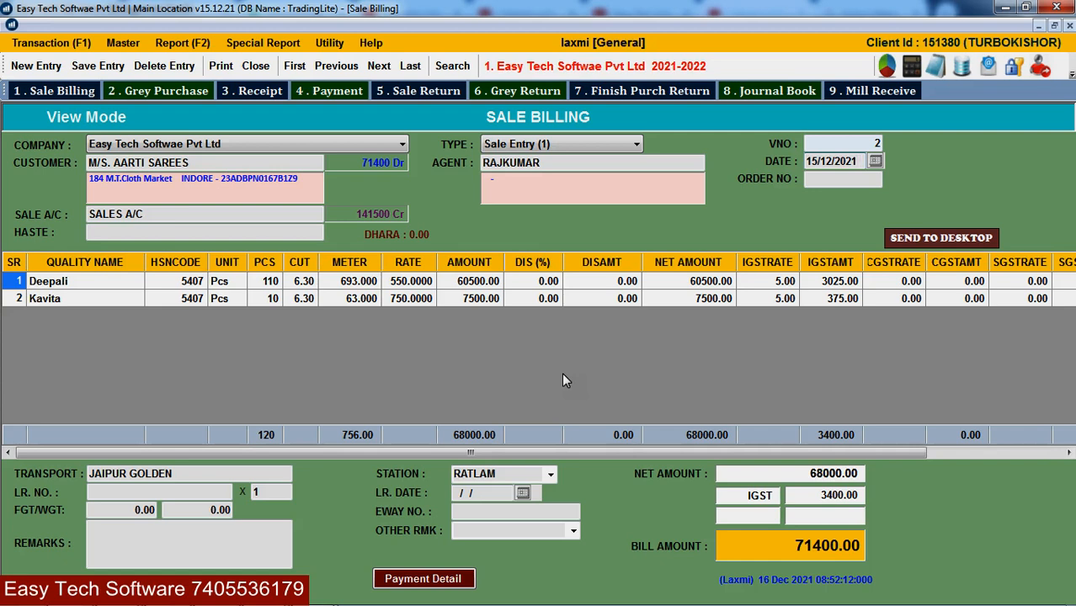
- Flip back and forth between bill 1 and bill 2 with Page Up/Page Down
key("Page_Up")
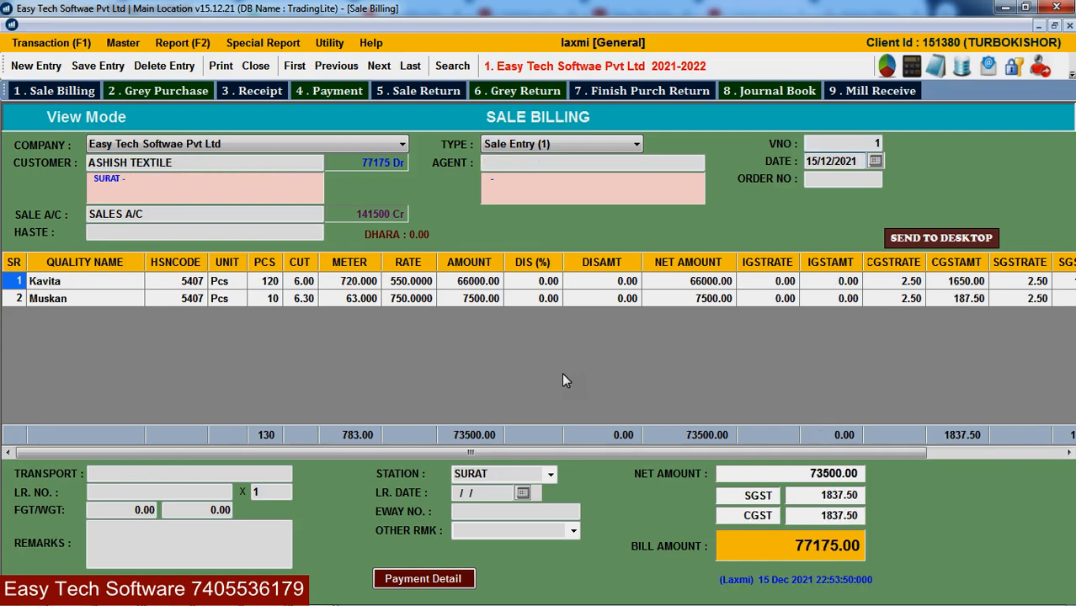
key("Page_Down")
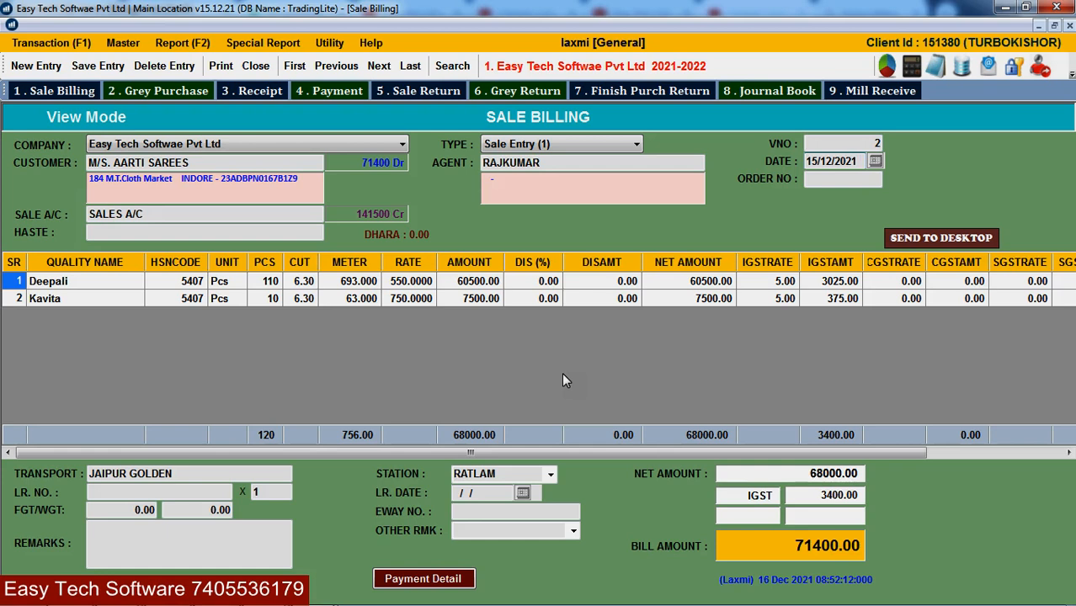
key("Page_Up")
key("Page_Down")
key("Page_Up")
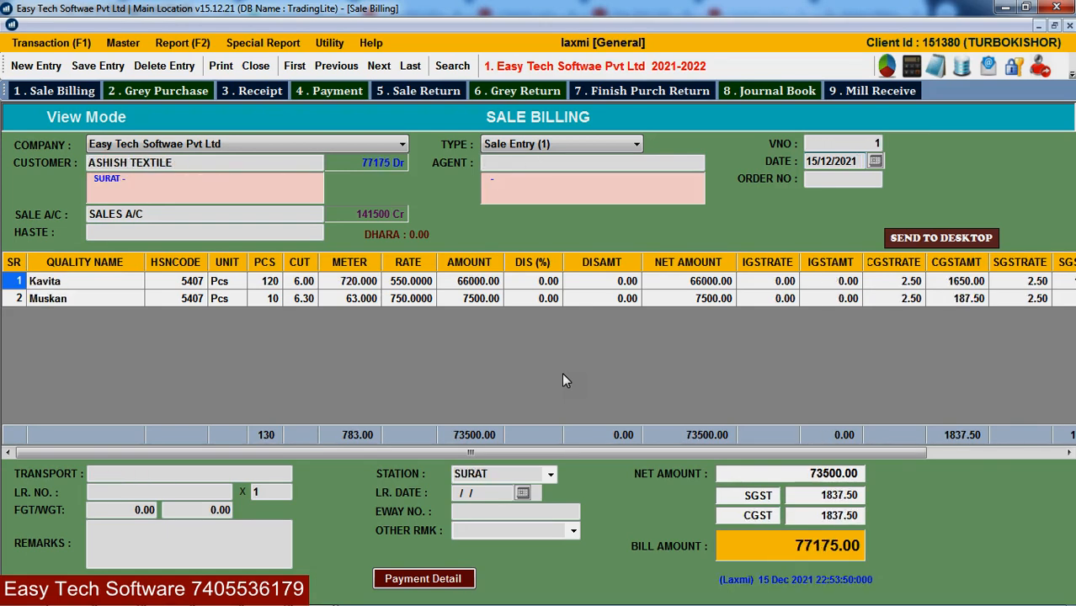
key("Page_Down")
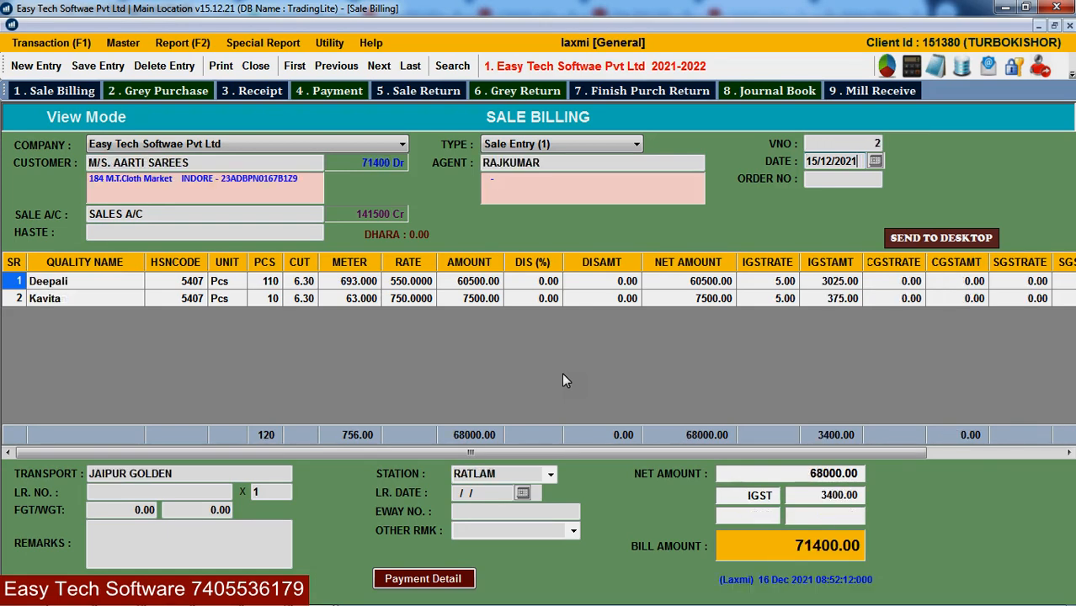
key("Page_Up")
key("Page_Down")
key("Page_Up")
key("Page_Down")
key("Page_Up")
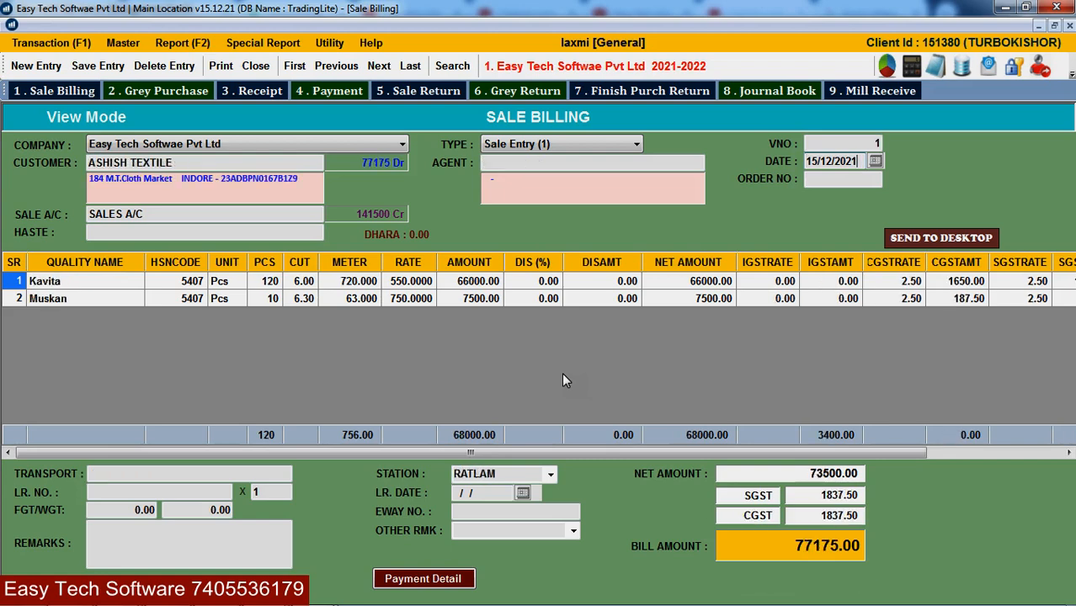
key("Page_Down")
key("Page_Up")
key("Page_Down")
key("Page_Up")
key("Page_Down")
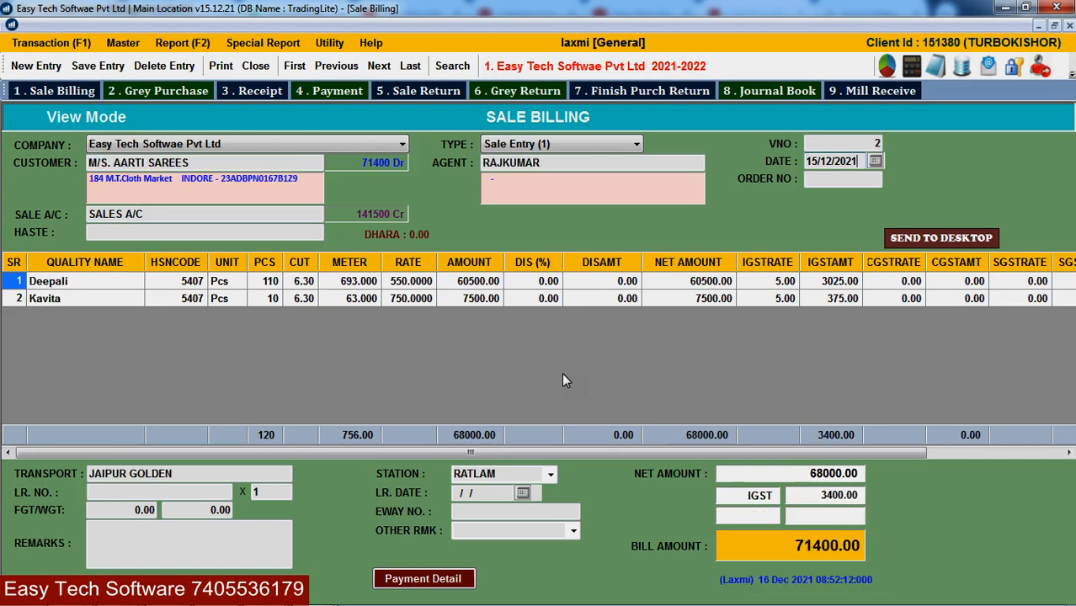
key("Page_Up")
key("Page_Down")
- Jump to the first and last sale bills, then open the Turbo Search list
left_click(295, 68)
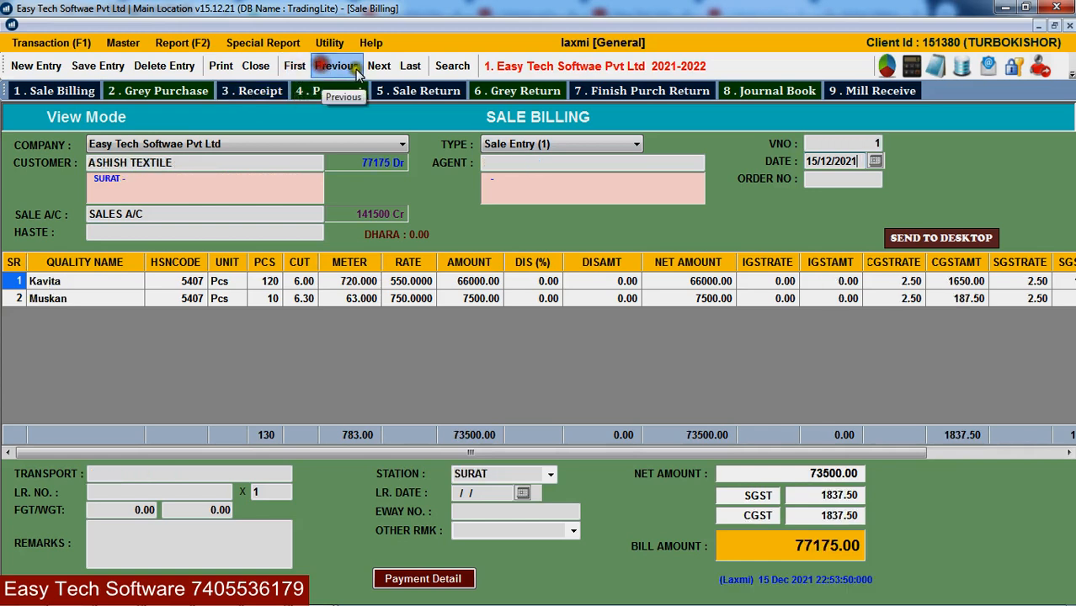
left_click(410, 67)
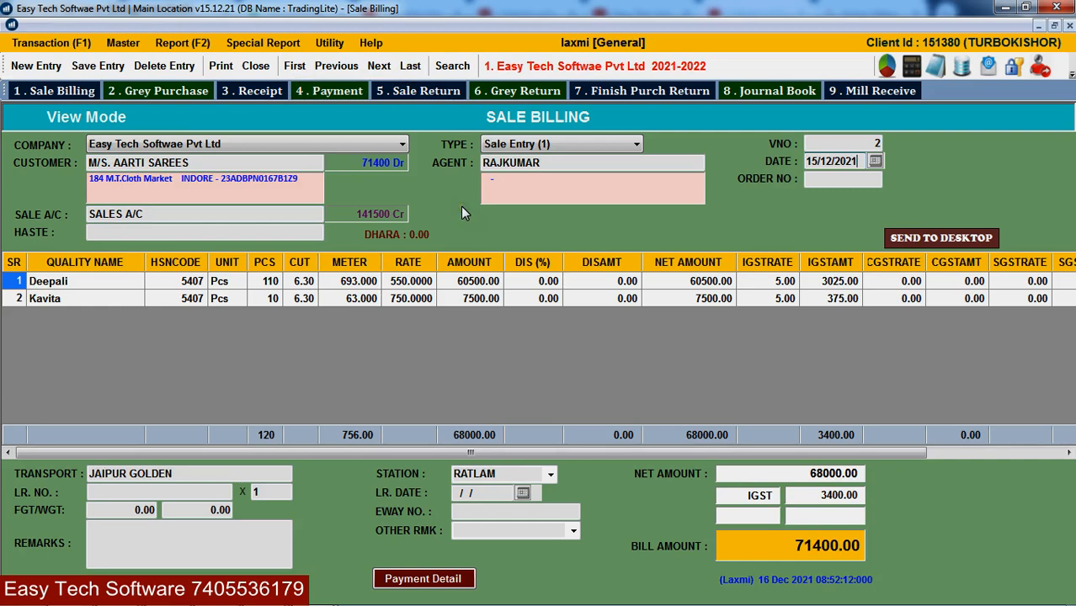
left_click(453, 67)
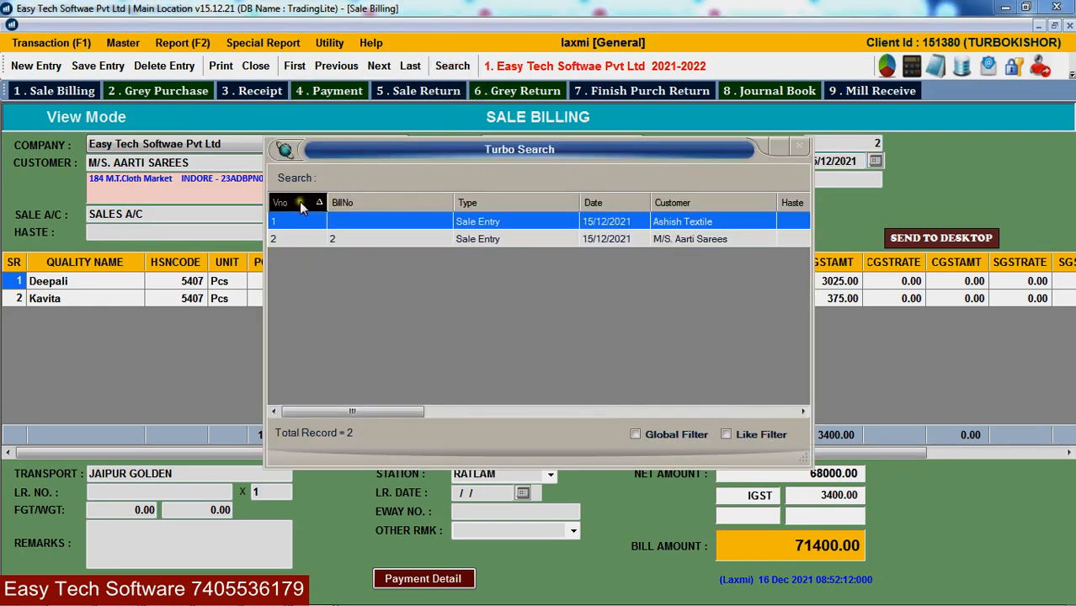
- Sort the search list by bill number and customer, then search 'M' to load bill 2
left_click(354, 209)
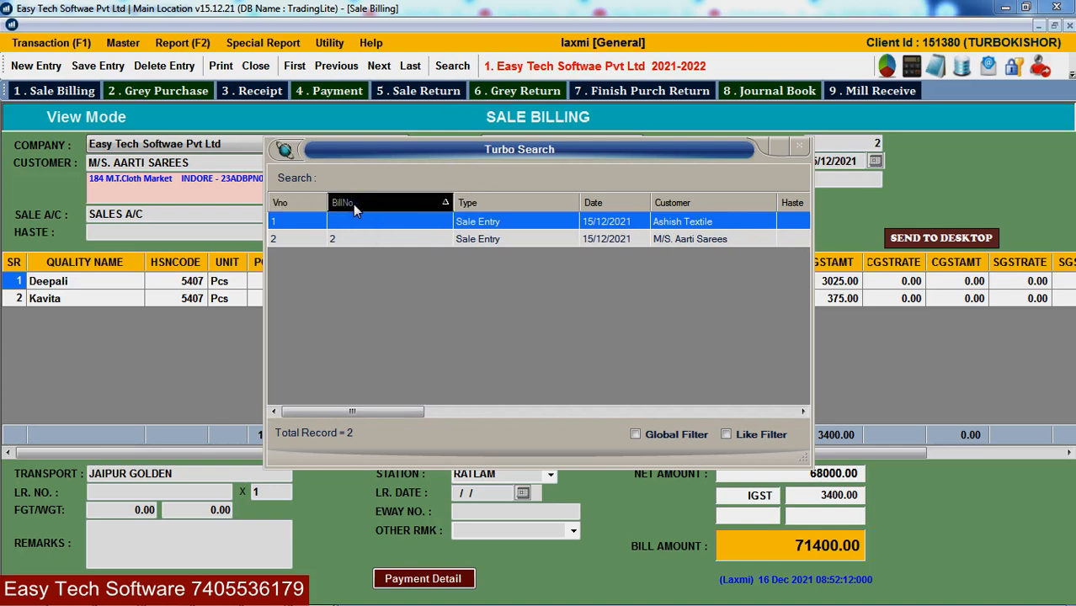
left_click(672, 204)
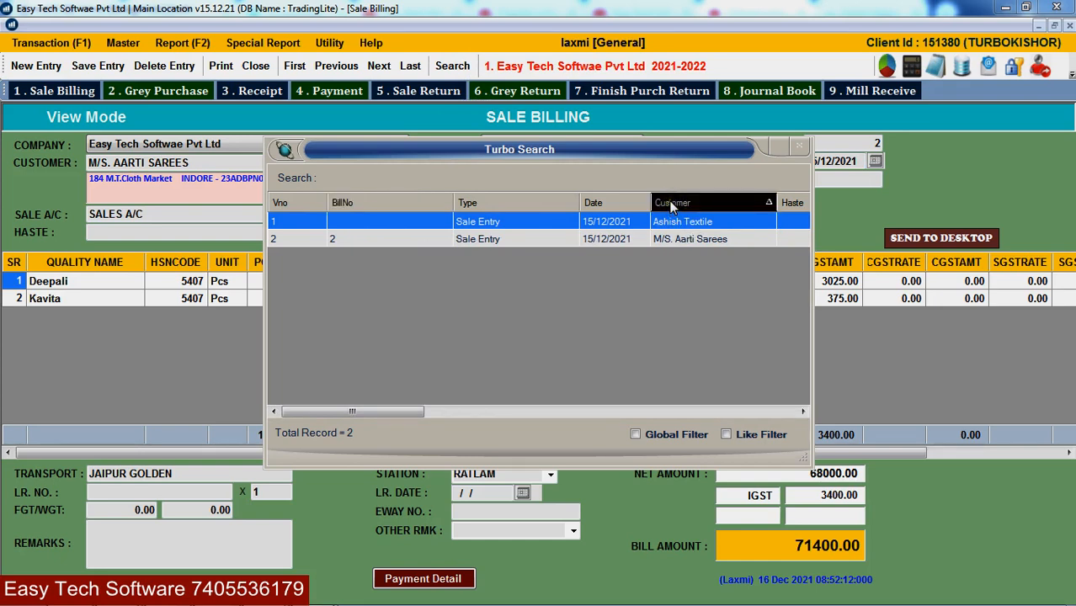
type("M")
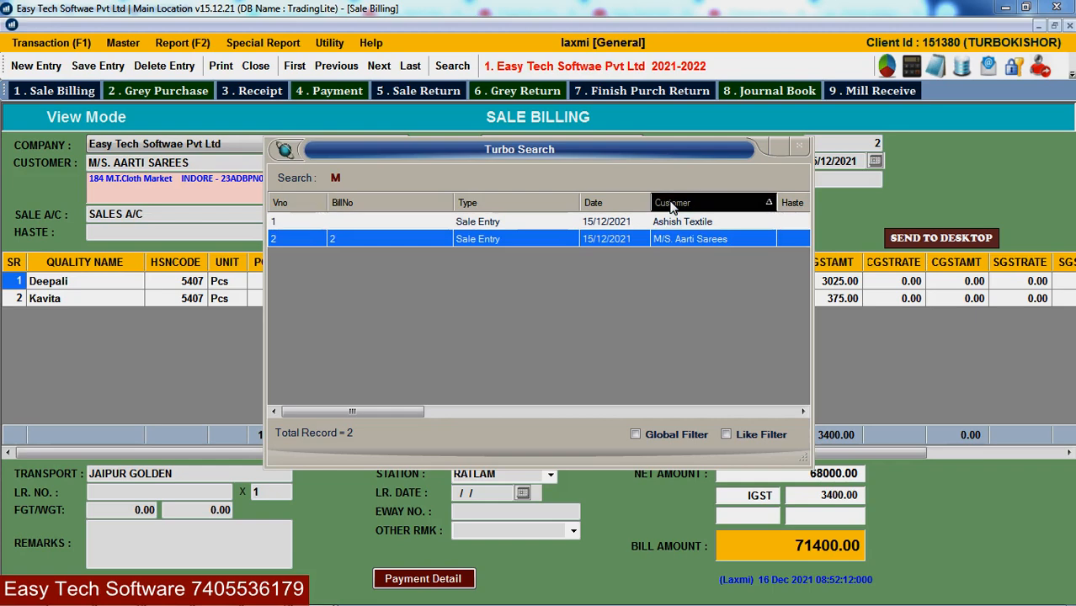
key("Return")
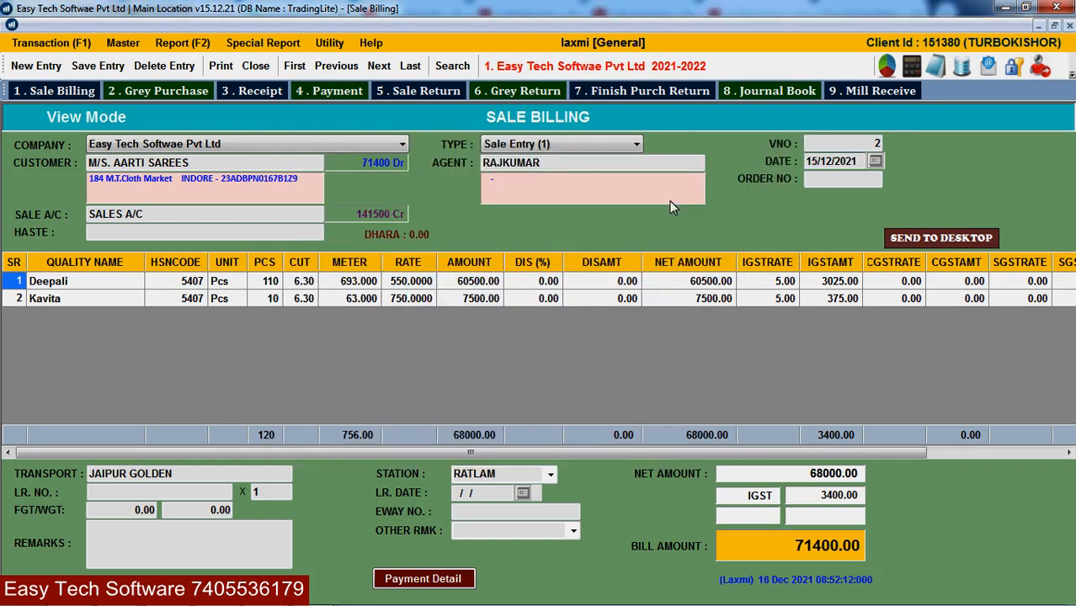
- Reopen the search list, sort by voucher number, and load bill 1 for Ashish Textile
left_click(462, 68)
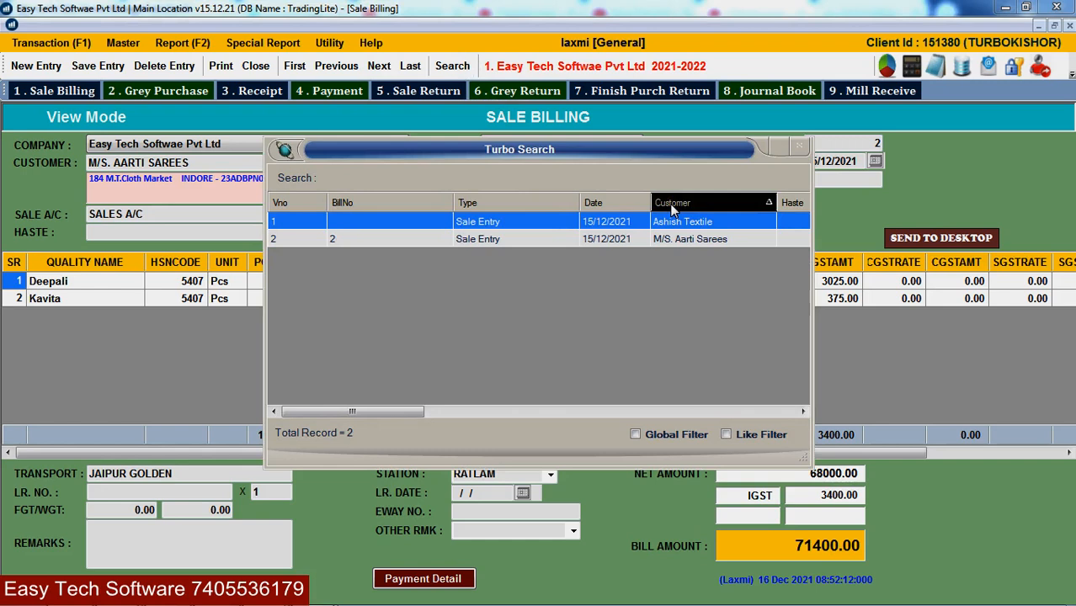
left_click(337, 220)
left_click(387, 240)
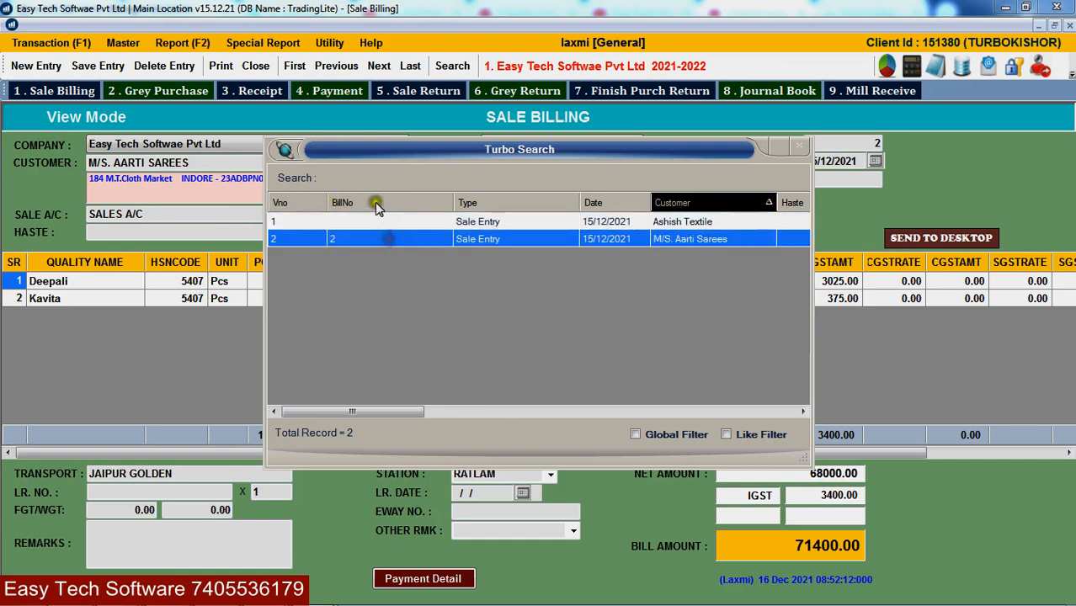
left_click(375, 203)
left_click(295, 204)
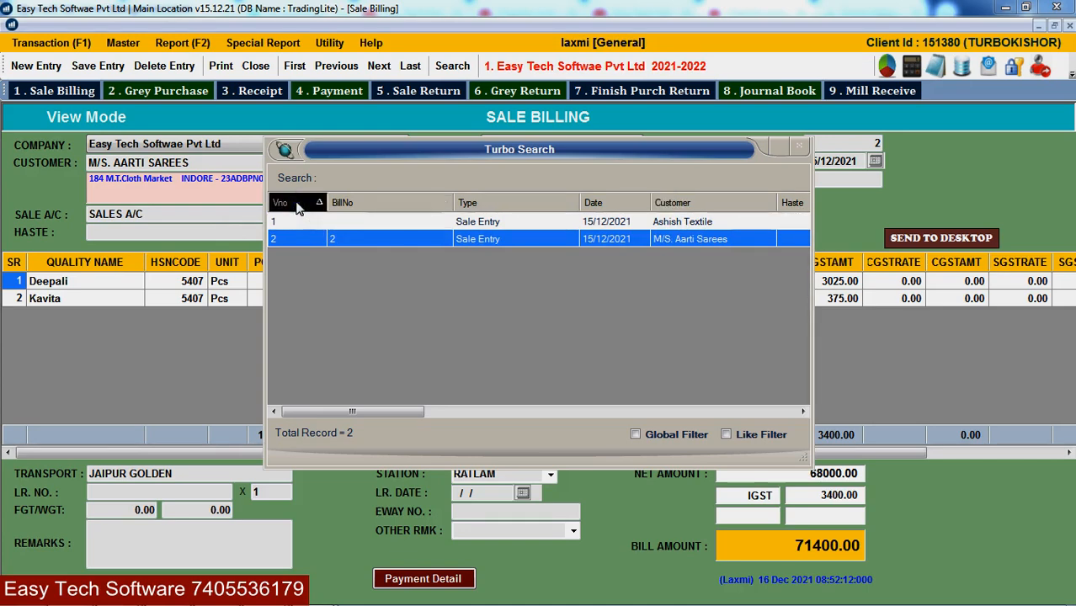
key("Up")
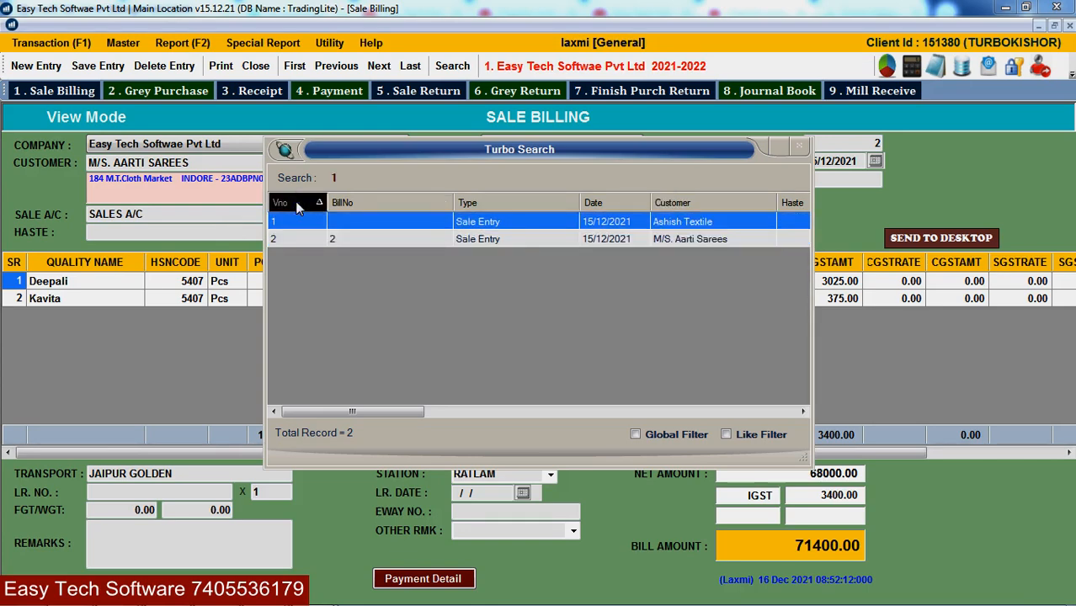
key("Return")
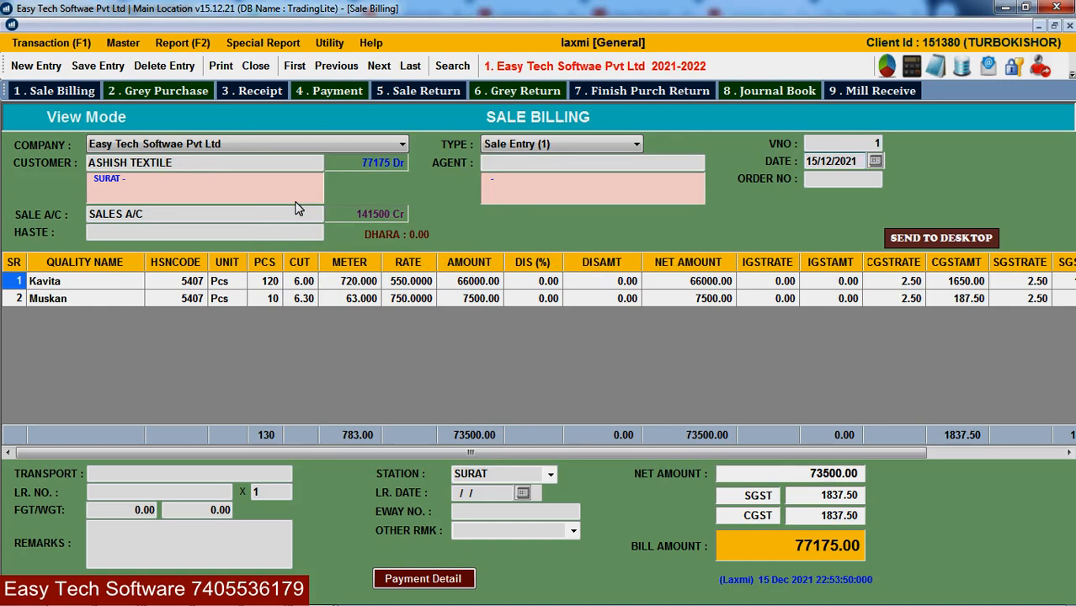
- Delete sale bill 1, confirming the prompt, then move on to voucher 2
left_click(151, 67)
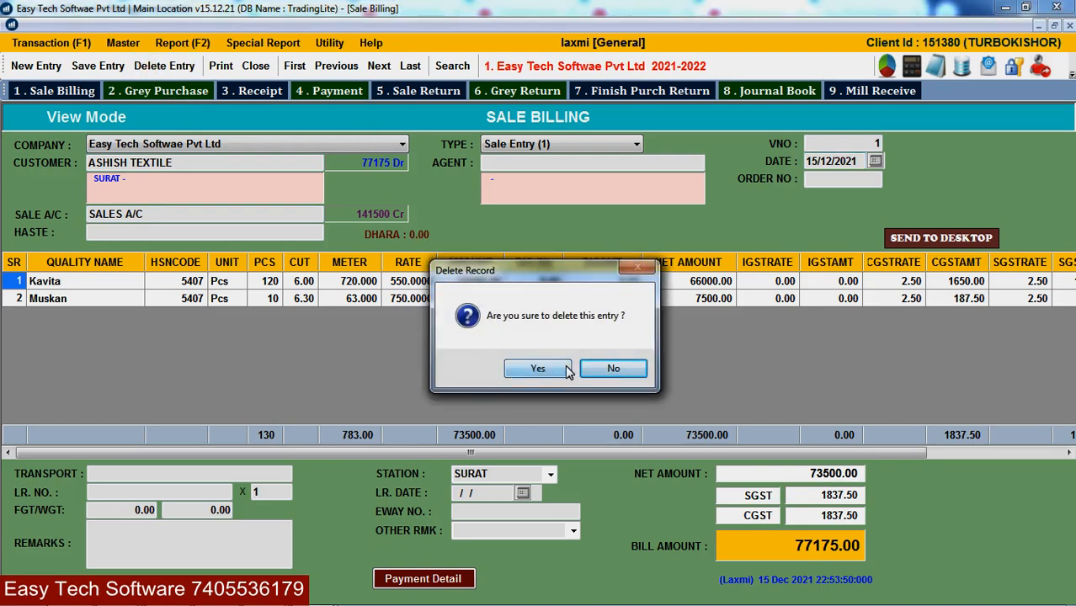
left_click(613, 370)
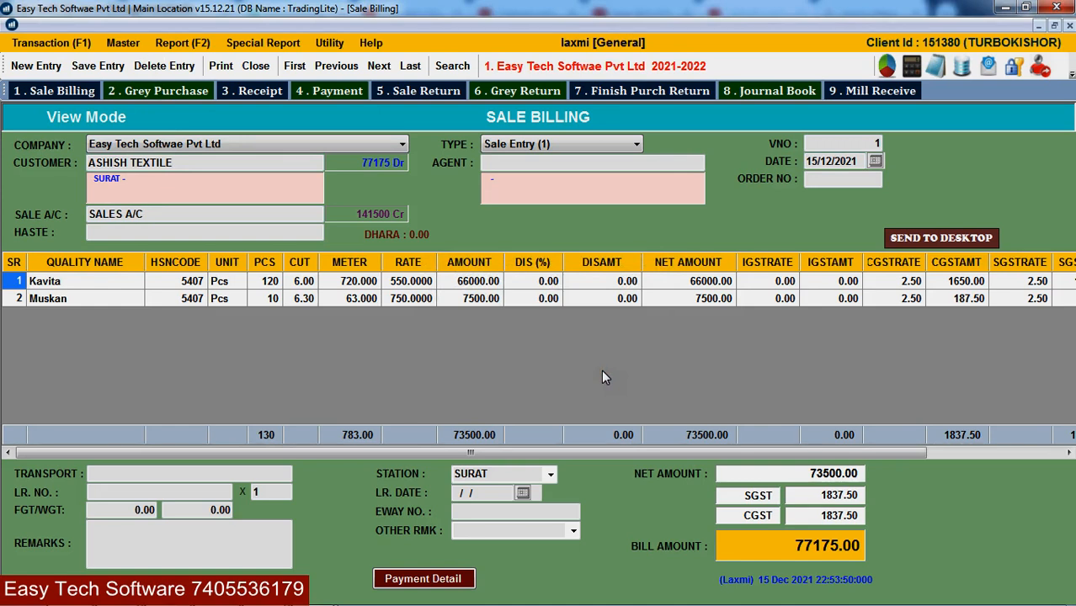
key("Page_Down")
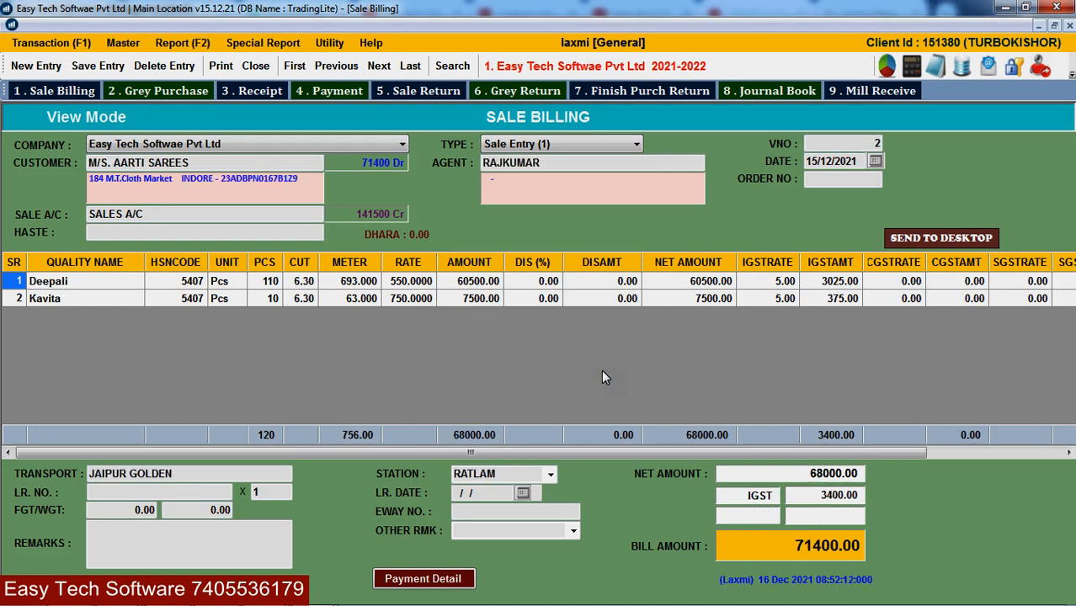